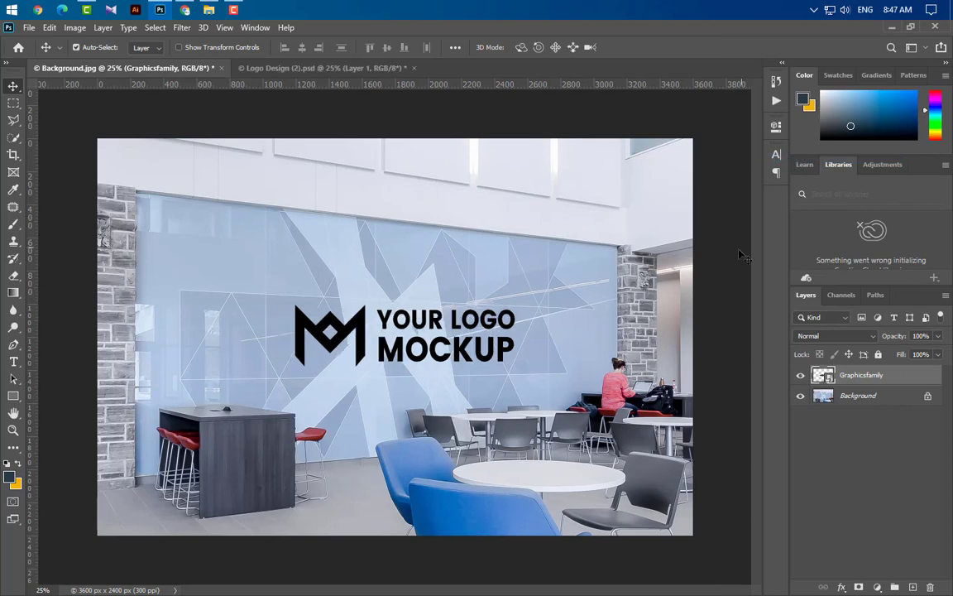
Draw a filled rectangle about 2908 × 1140 px across the glass wall and place its layer beneath the logo layer
key(u)
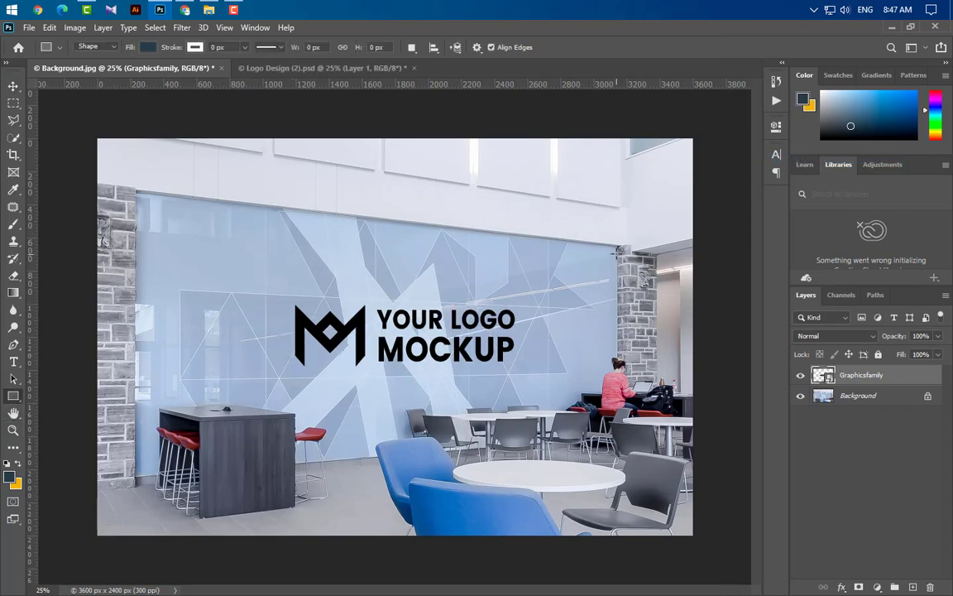
drag(617, 246, 136, 436)
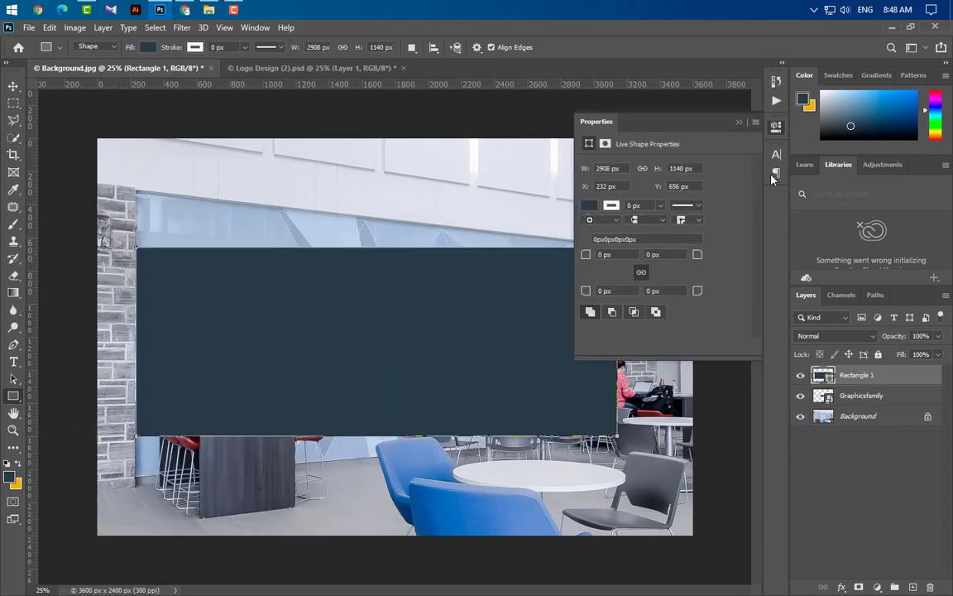
click(740, 124)
drag(881, 379, 861, 405)
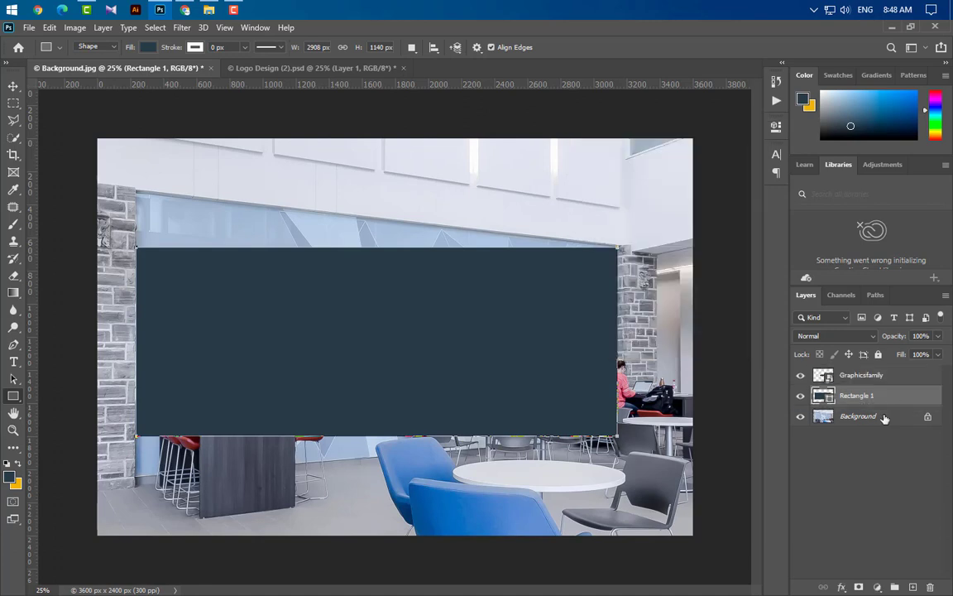
Centre the logo horizontally and vertically within the rectangle by aligning it to the rectangle's selection, and clear the selection
ctrl+click(823, 397)
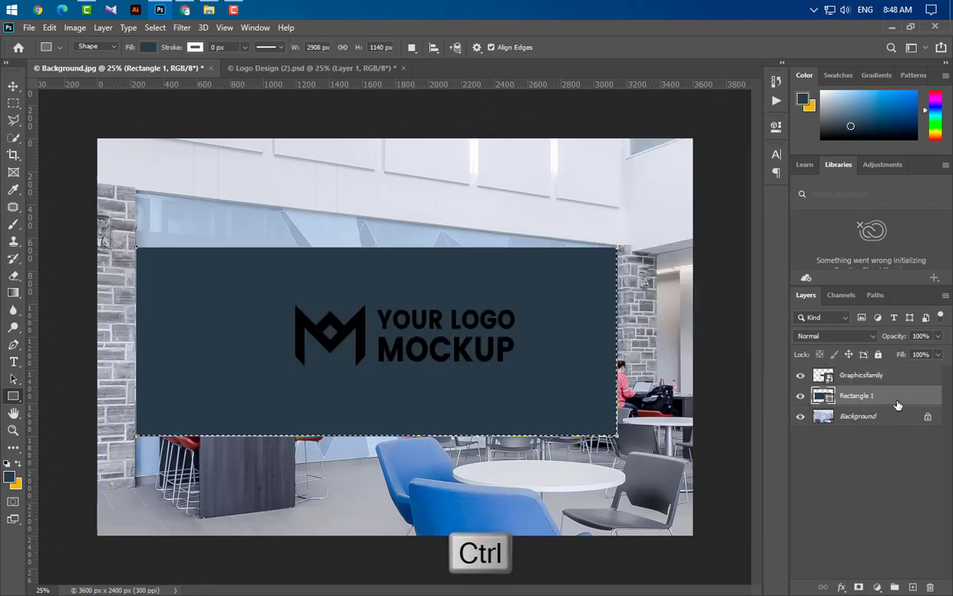
click(906, 376)
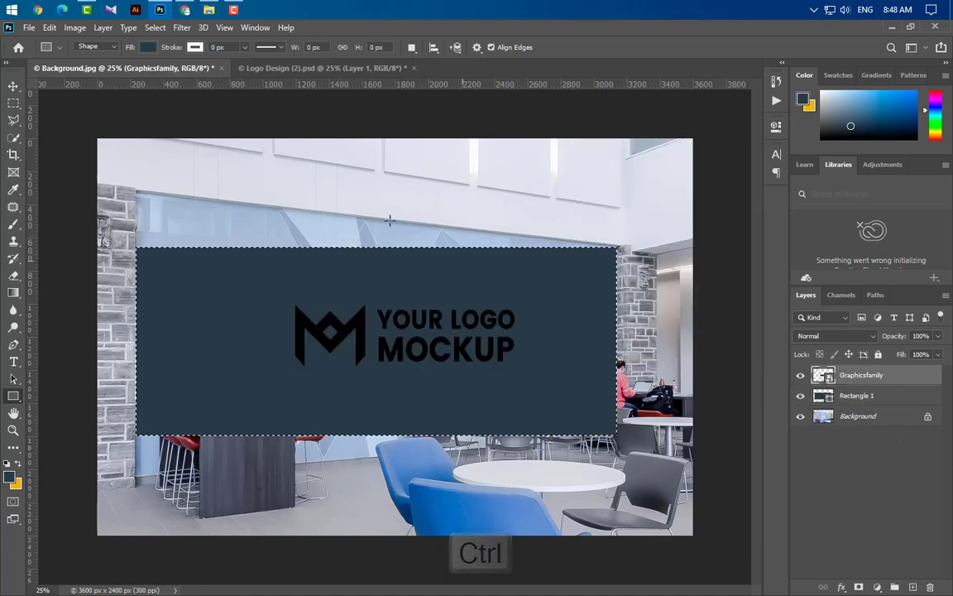
click(13, 86)
click(301, 47)
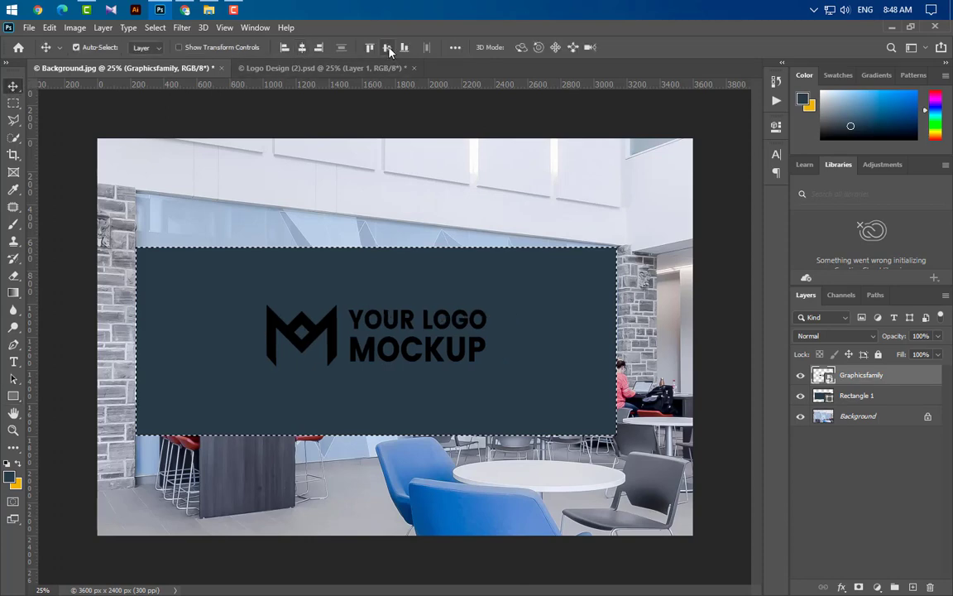
click(387, 47)
key(ctrl+d)
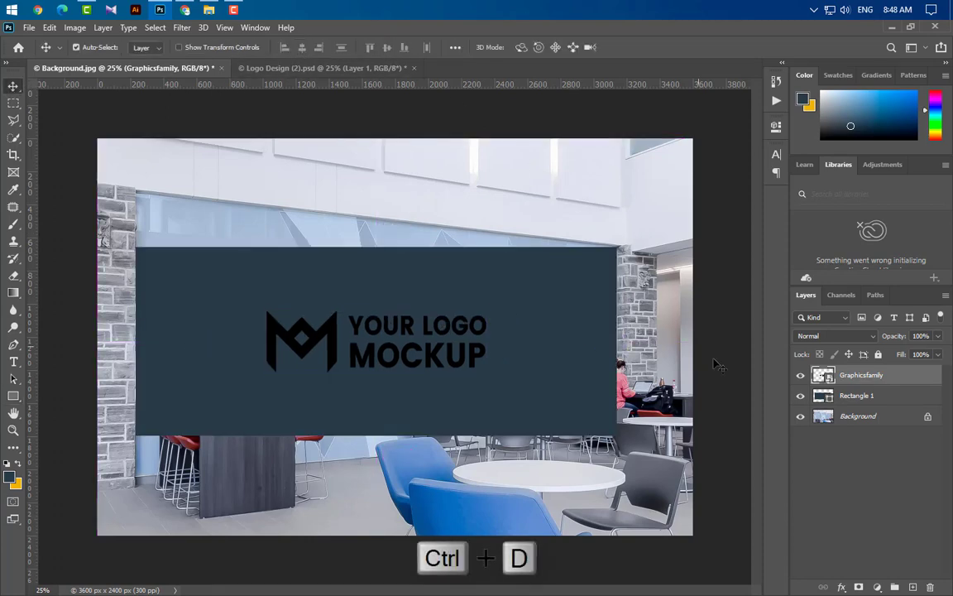
Transform the logo and rectangle layers together in Perspective, raising the upper-left corner to the glass wall's upper-left corner
shift+click(865, 396)
key(ctrl+t)
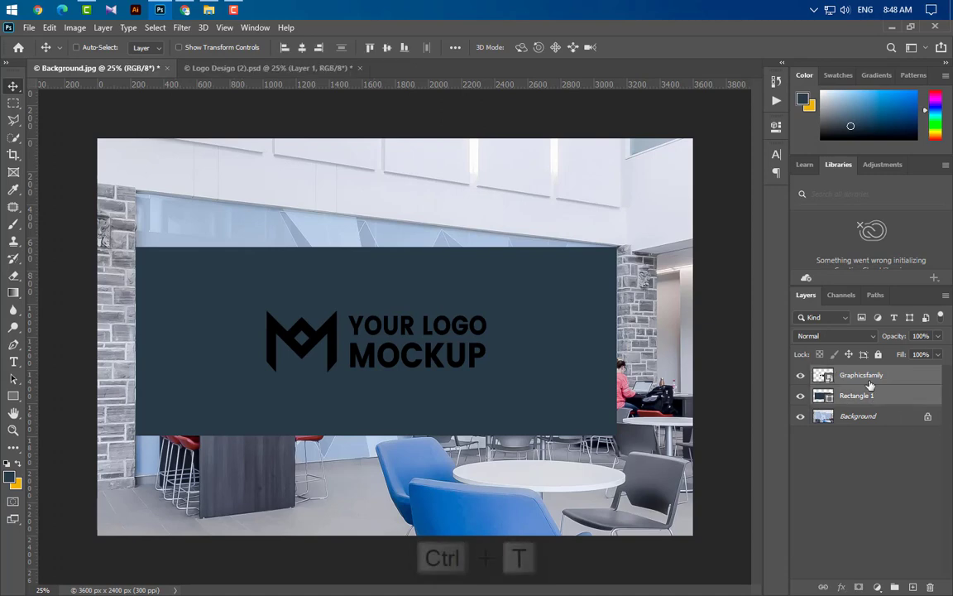
scroll(132, 203, up, 3)
scroll(80, 191, up, 3)
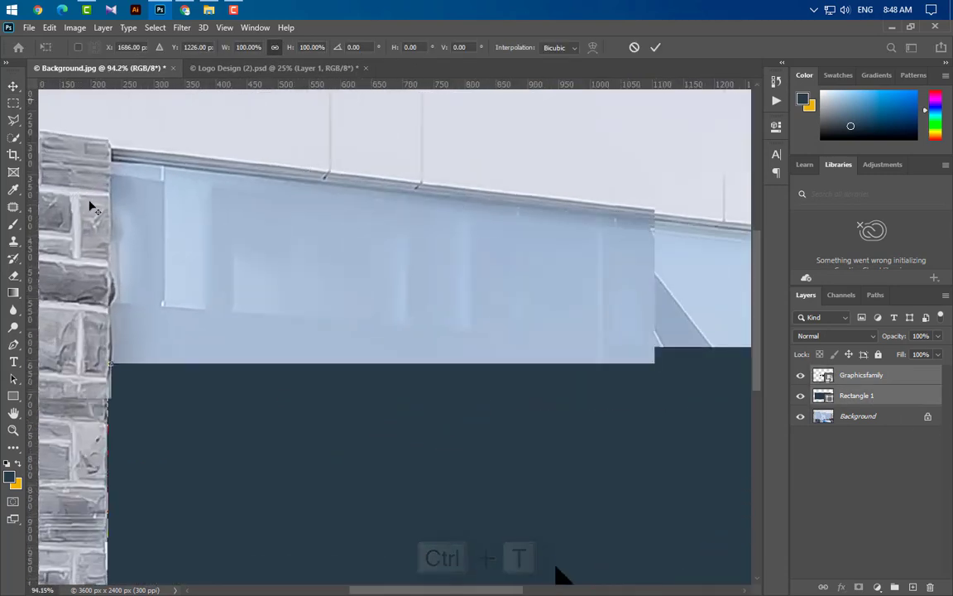
right_click(160, 408)
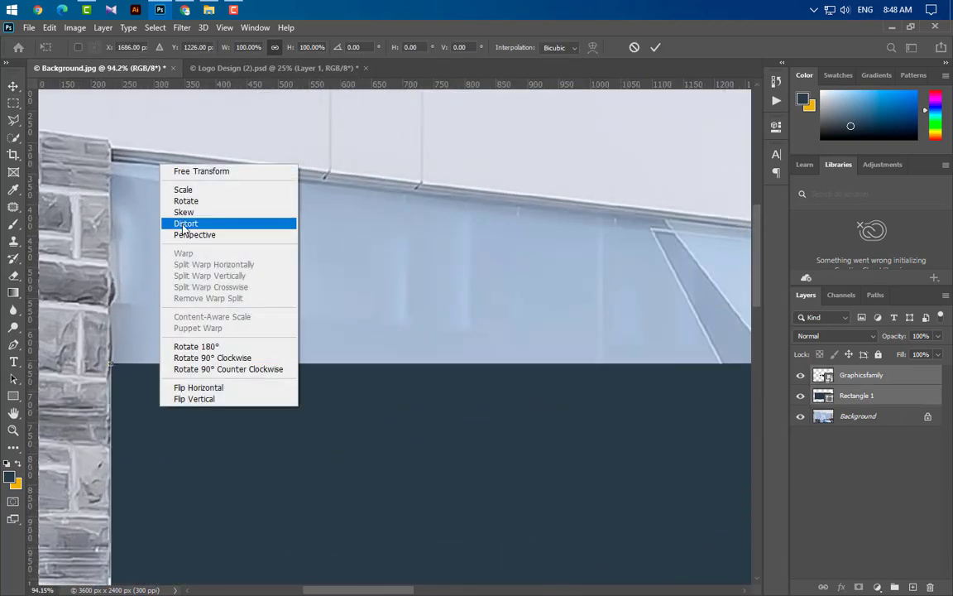
click(187, 234)
drag(110, 364, 107, 165)
Distort the transformed layers by raising the lower-left corner to the glass wall's base beside the stone column
scroll(240, 265, down, 5)
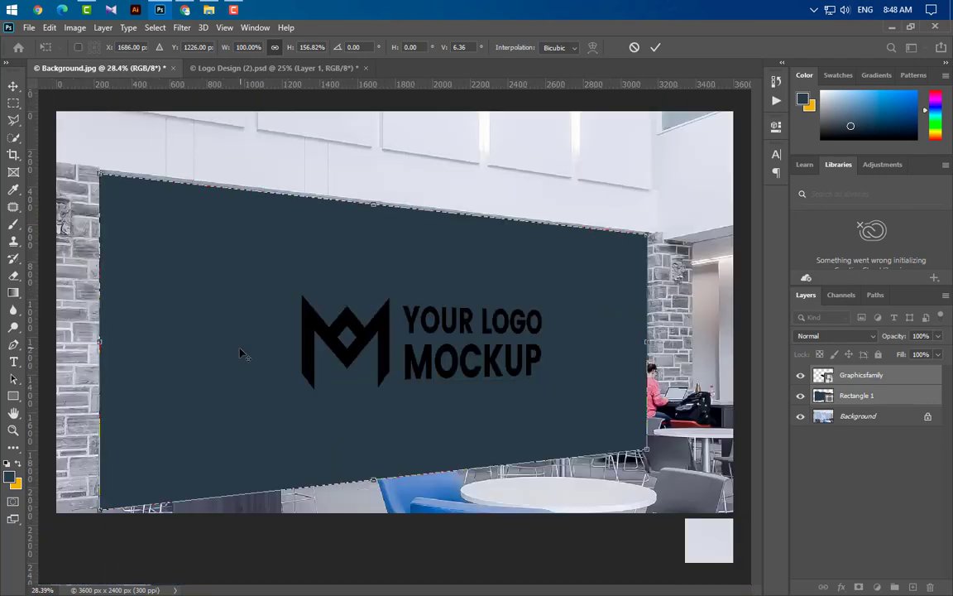
scroll(187, 480, up, 6)
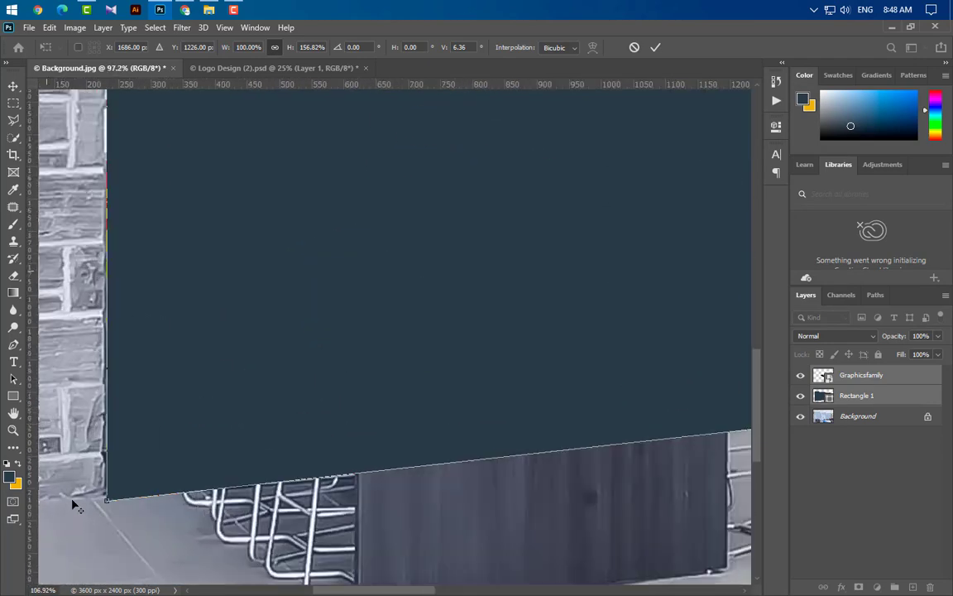
scroll(110, 441, up, 1)
right_click(189, 414)
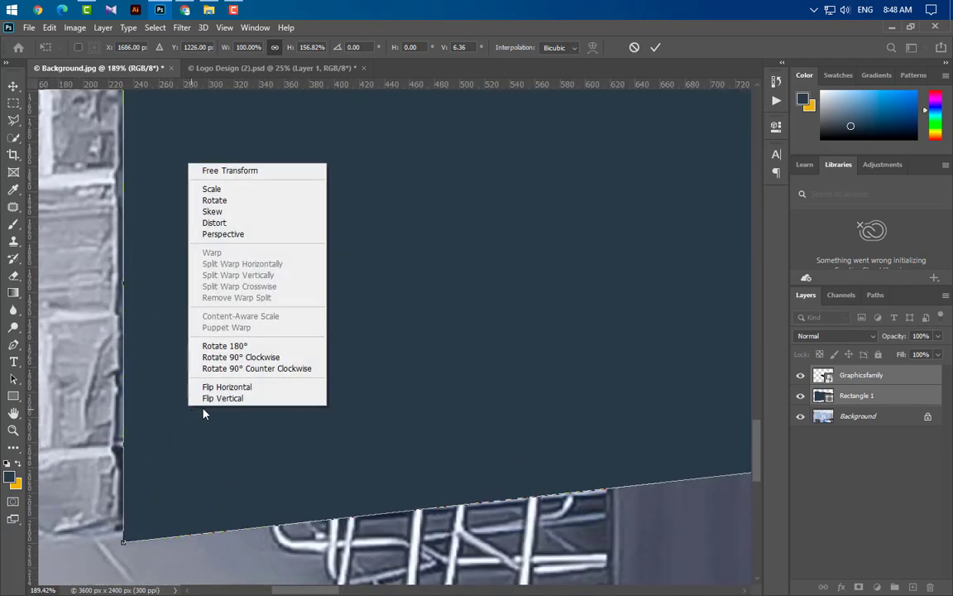
click(211, 223)
drag(124, 543, 103, 403)
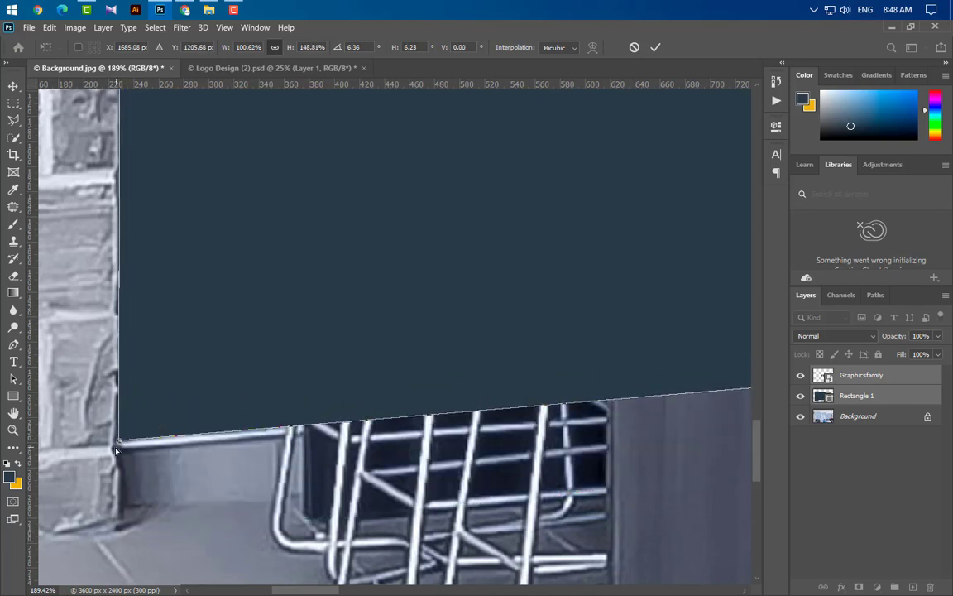
Fine-tune the upper-right corner of the distortion to meet the glass wall's corner at the right stone column
scroll(52, 425, down, 5)
scroll(32, 450, down, 1)
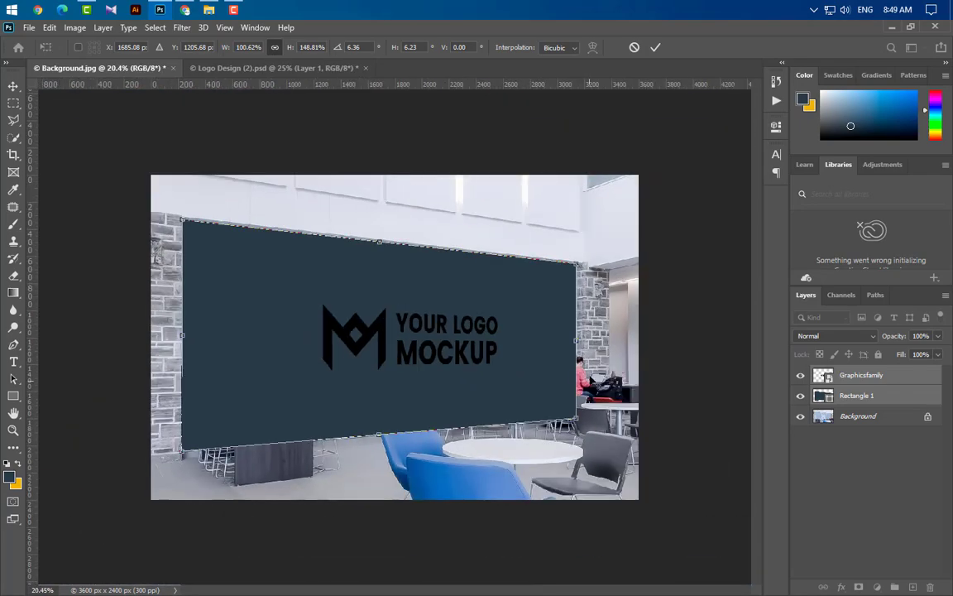
scroll(674, 239, up, 3)
scroll(675, 238, up, 10)
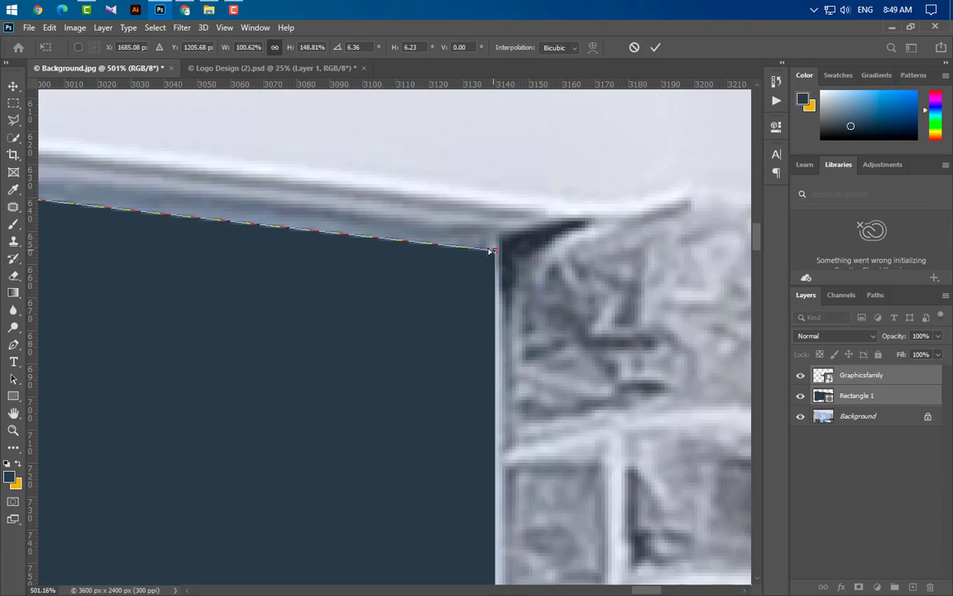
drag(493, 250, 486, 234)
Nudge the lower-right corner of the distortion slightly inward and apply the transformation to both layers
scroll(497, 269, down, 12)
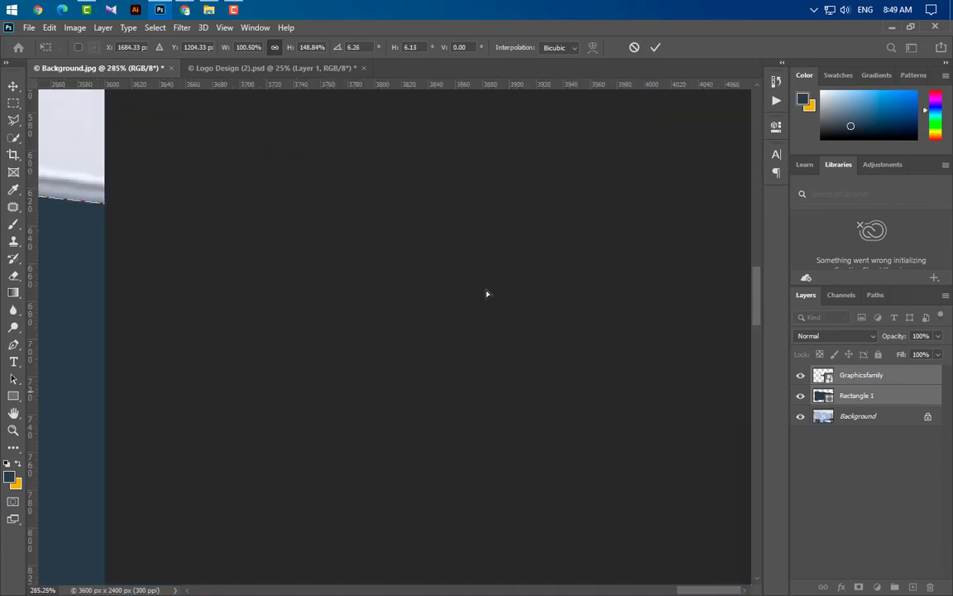
scroll(485, 536, down, 2)
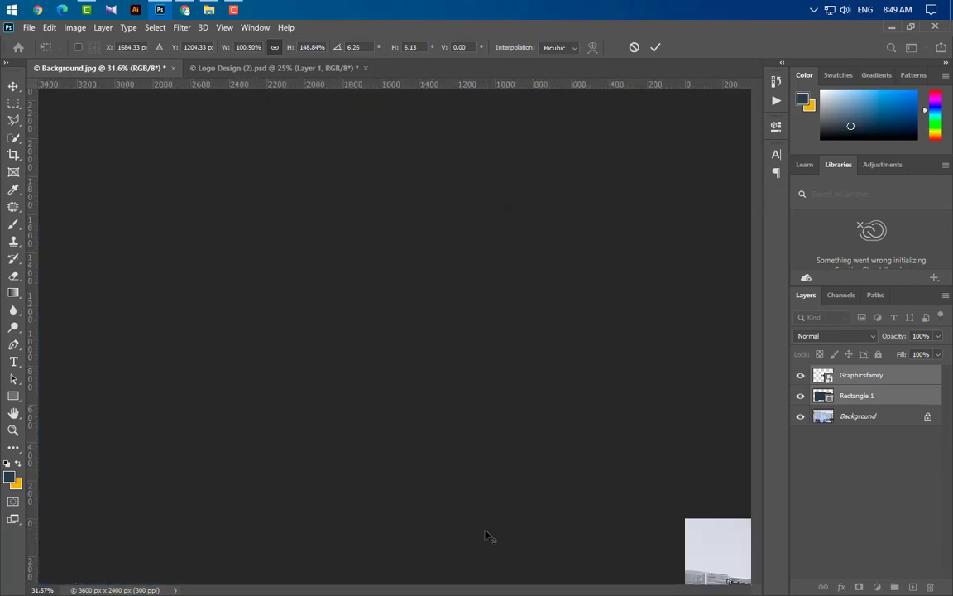
scroll(600, 494, up, 5)
scroll(679, 467, up, 2)
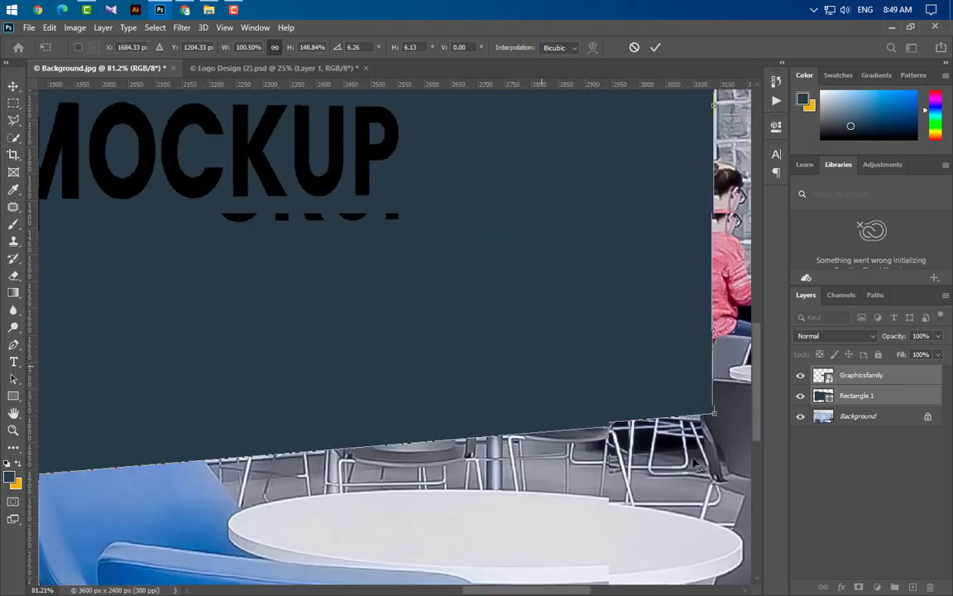
drag(716, 414, 711, 410)
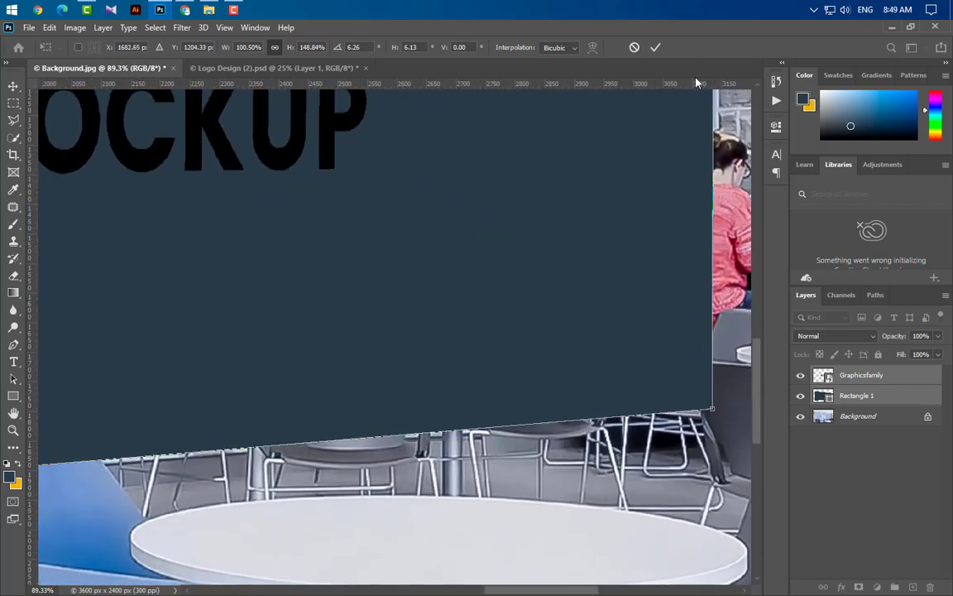
click(655, 47)
scroll(423, 416, down, 2)
scroll(423, 416, down, 4)
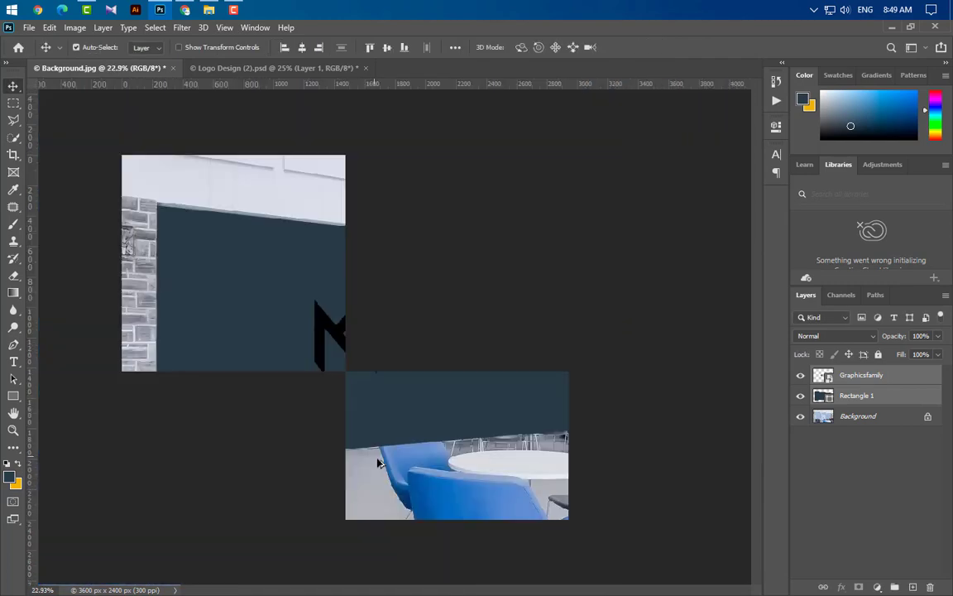
Delete the guide rectangle layer, keeping the logo in perspective on the wall
click(917, 397)
drag(917, 396, 930, 588)
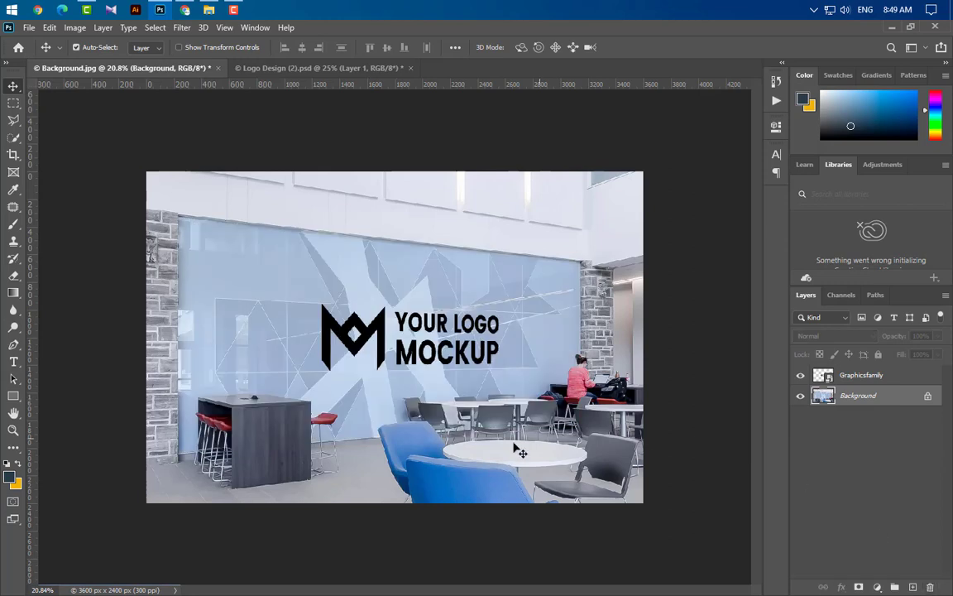
scroll(432, 417, up, 1)
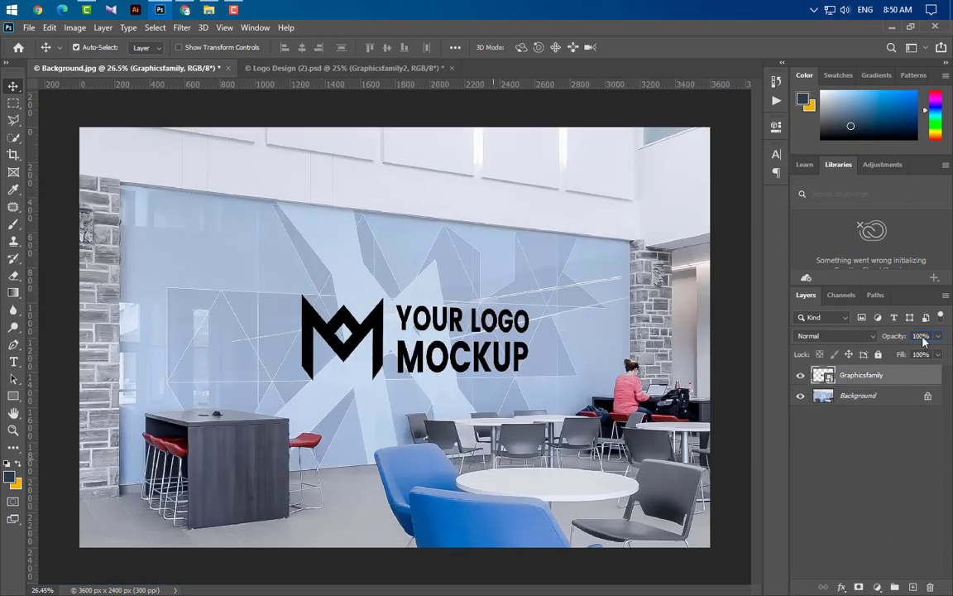
Set the logo layer to 90% opacity, 75% fill and the Linear Burn blend mode
text(90)
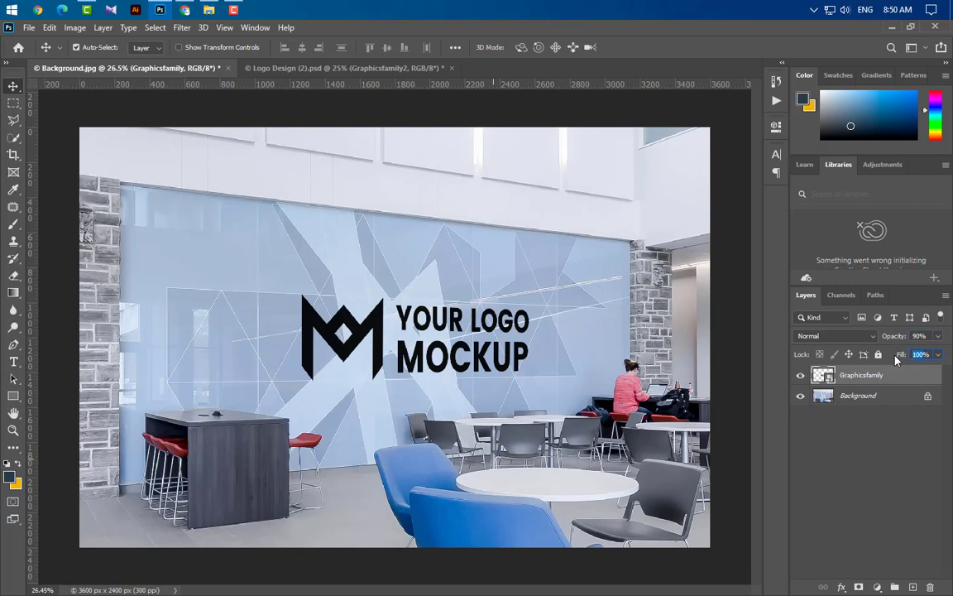
text(75)
click(855, 336)
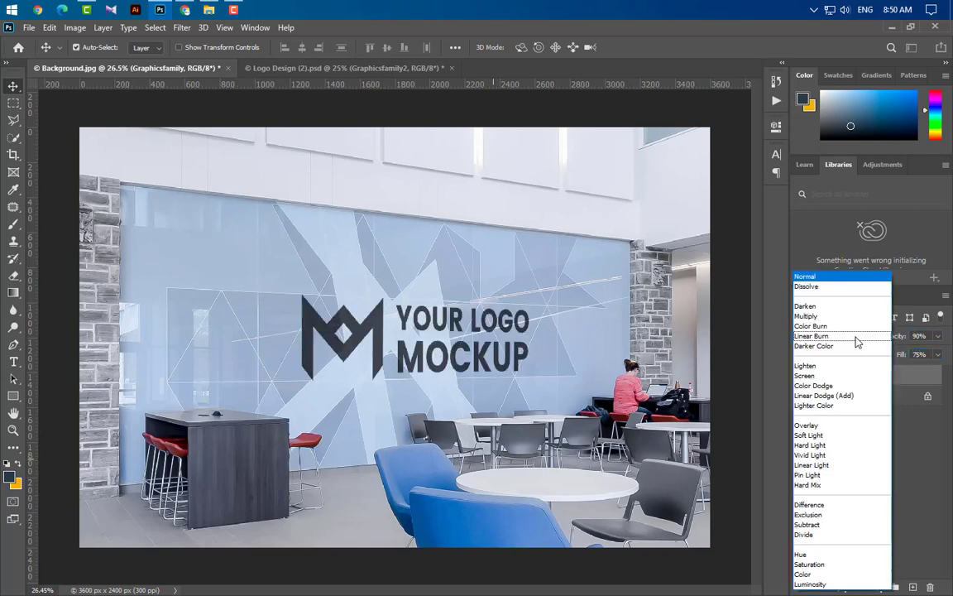
click(853, 339)
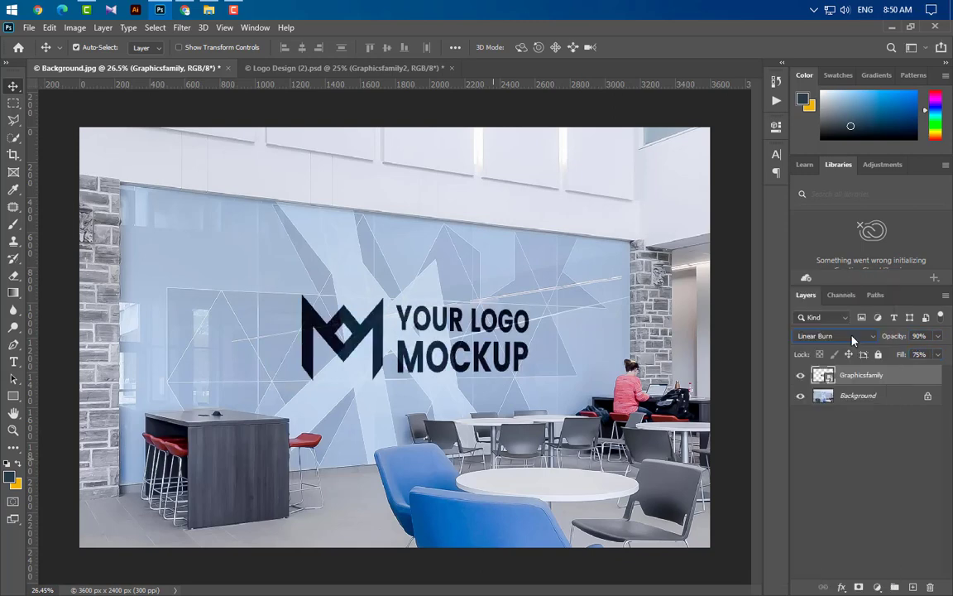
Add Bevel & Emboss to the logo layer with Inner Bevel style, Smooth technique, 1000% depth and 0 px size
double_click(914, 382)
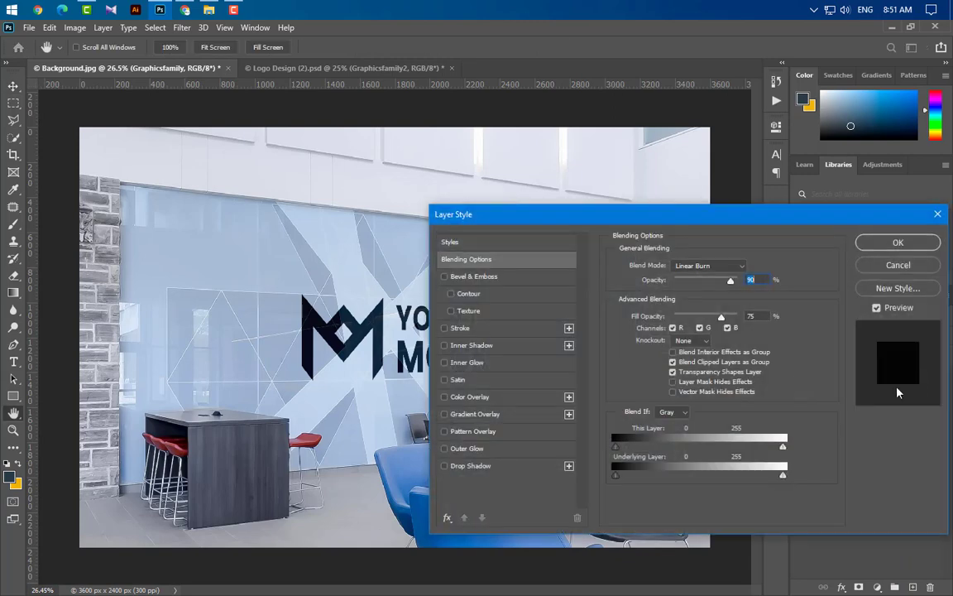
click(508, 280)
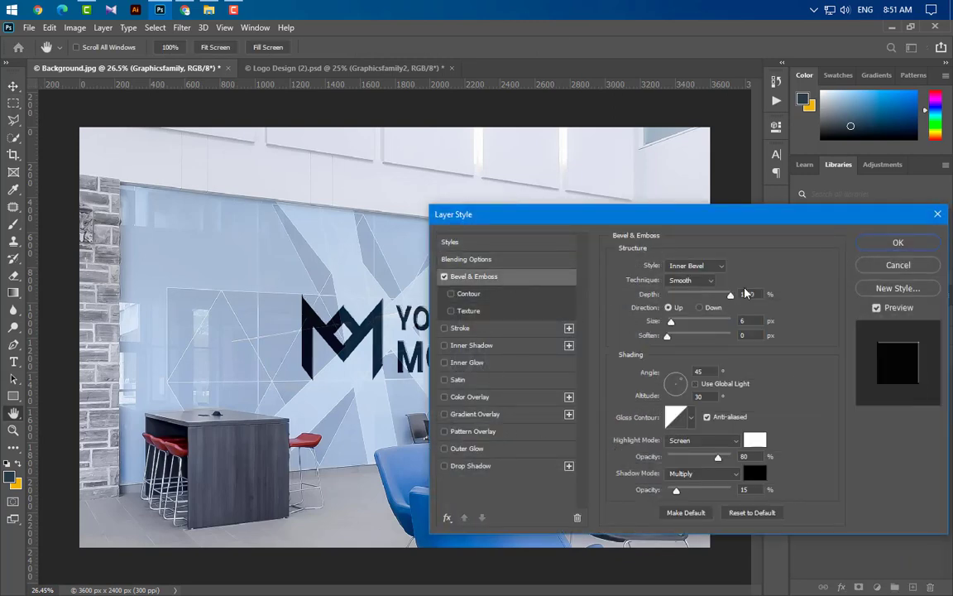
click(718, 265)
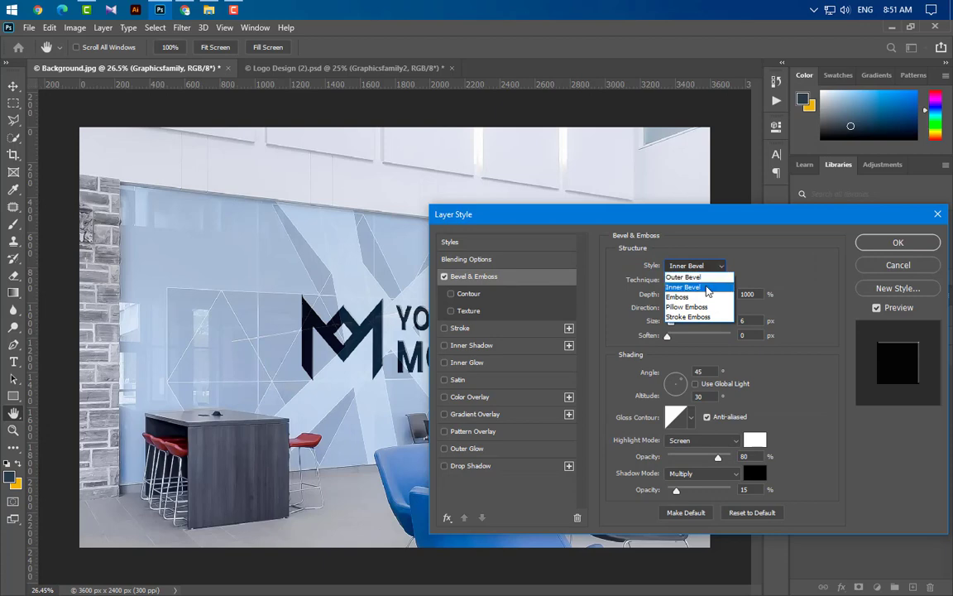
click(694, 279)
click(692, 280)
click(692, 286)
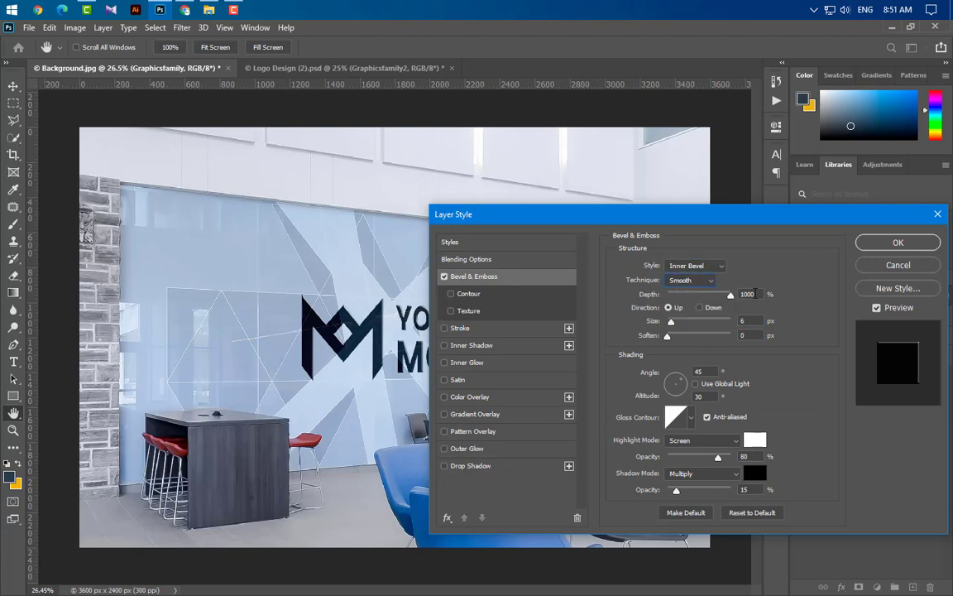
click(722, 295)
key(Tab)
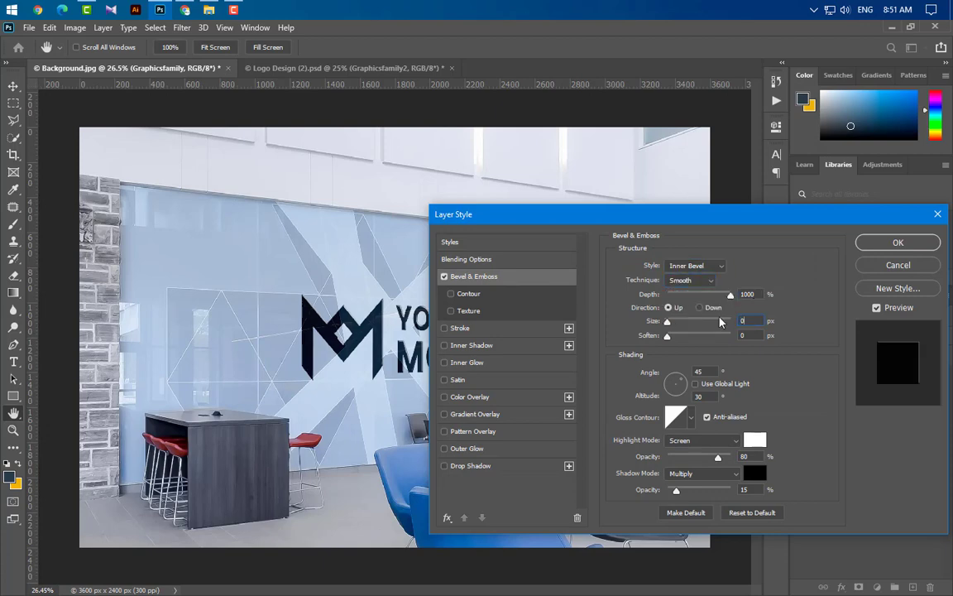
text(0)
Set the bevel's shading angle to 90°, highlight opacity to 20% and shadow opacity to 50%
double_click(704, 370)
text(90)
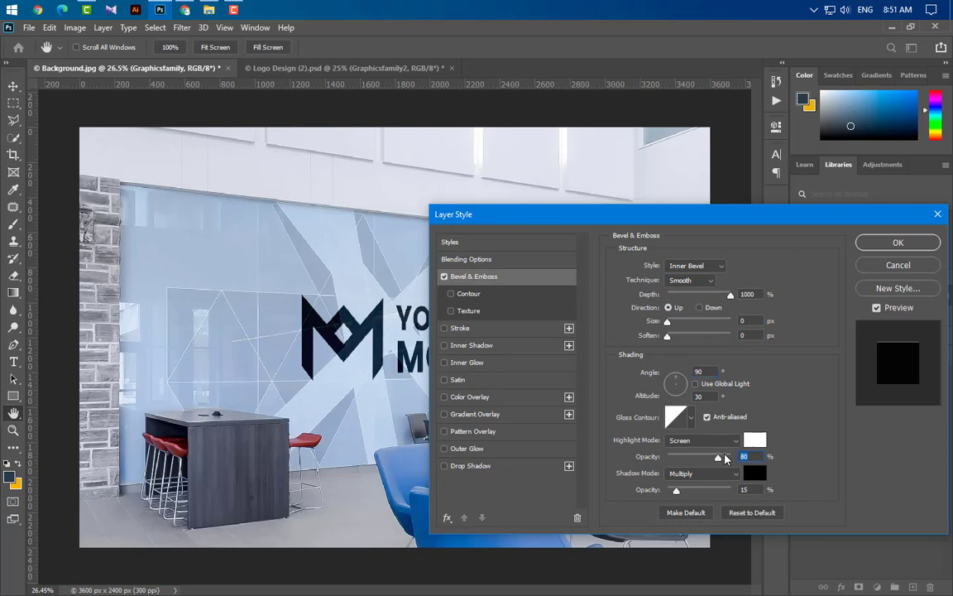
text(20)
text(50)
Add a black Color Overlay in Normal mode at 100% opacity to the logo and apply the layer styles
click(510, 398)
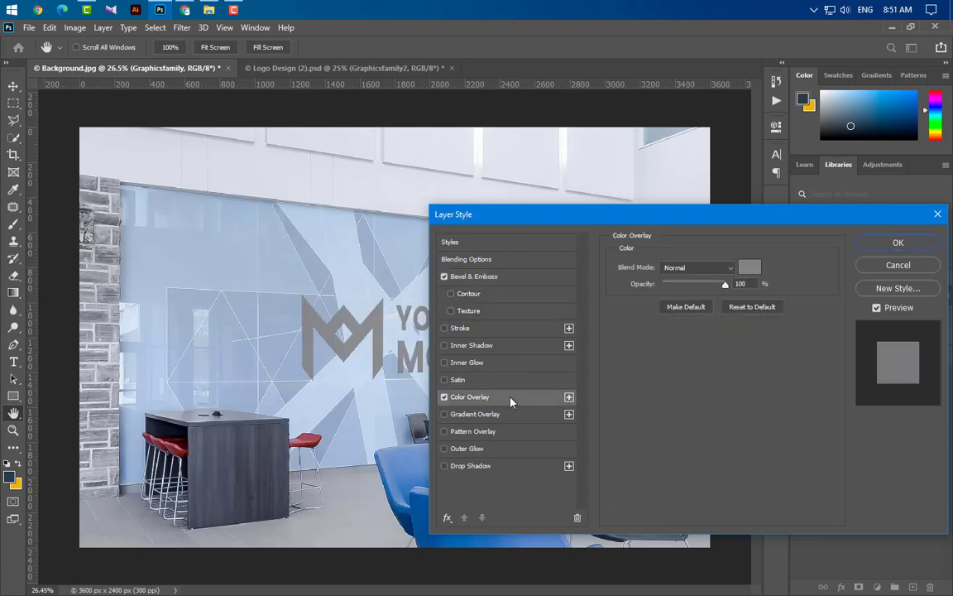
click(750, 267)
click(542, 498)
click(840, 325)
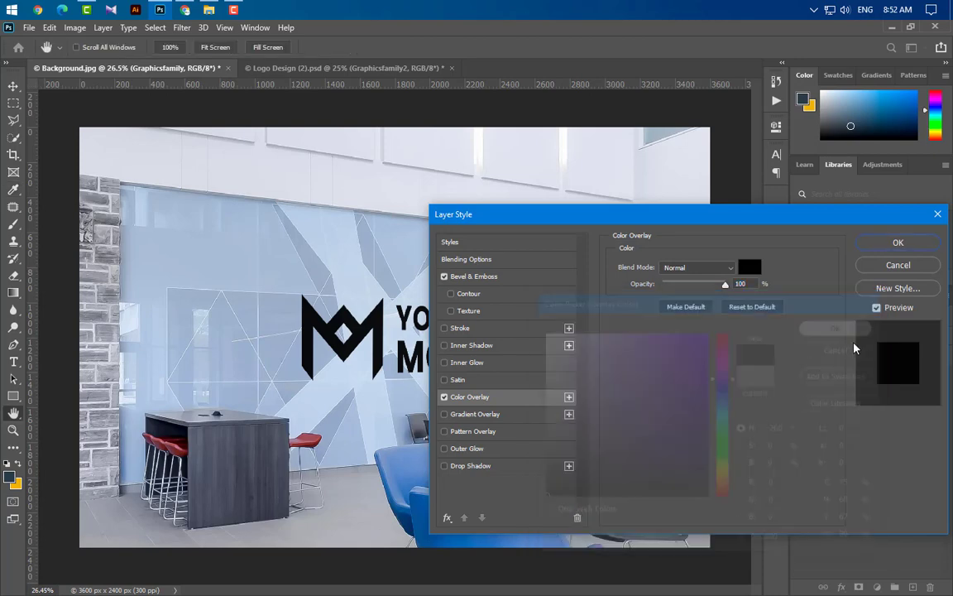
click(898, 242)
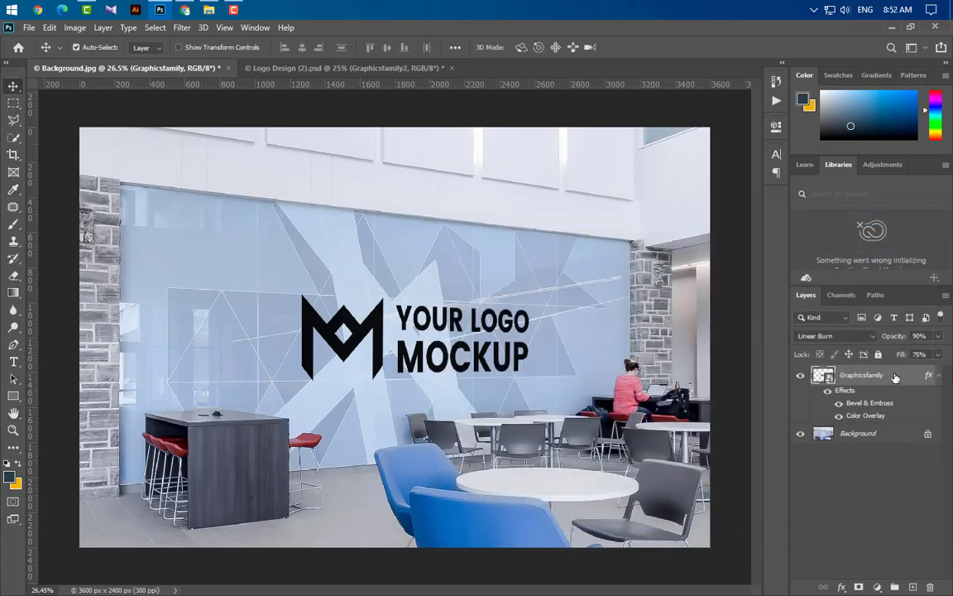
Apply a Gaussian Blur with a 5 px radius to the logo layer
click(186, 29)
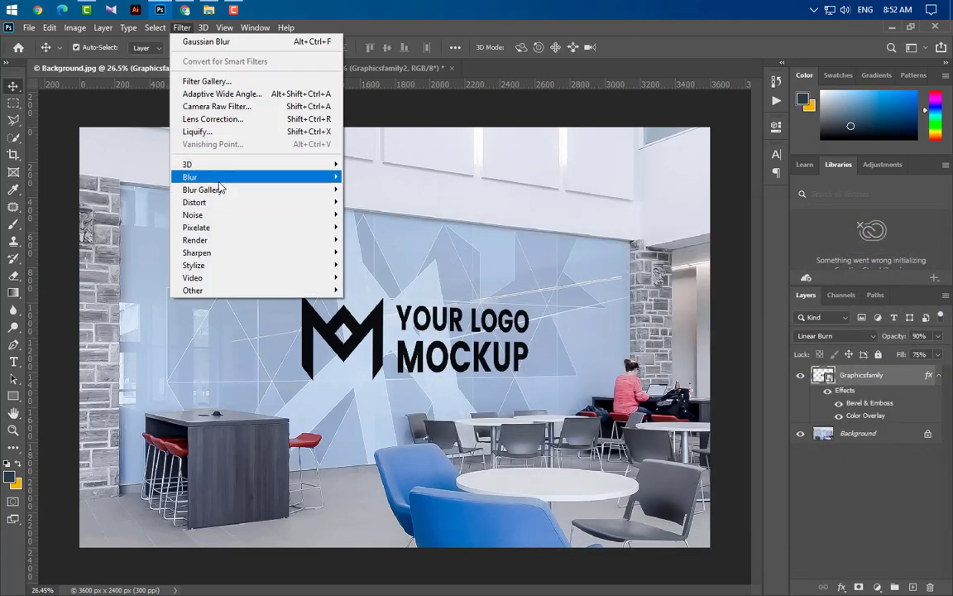
mouse_move(272, 179)
click(370, 227)
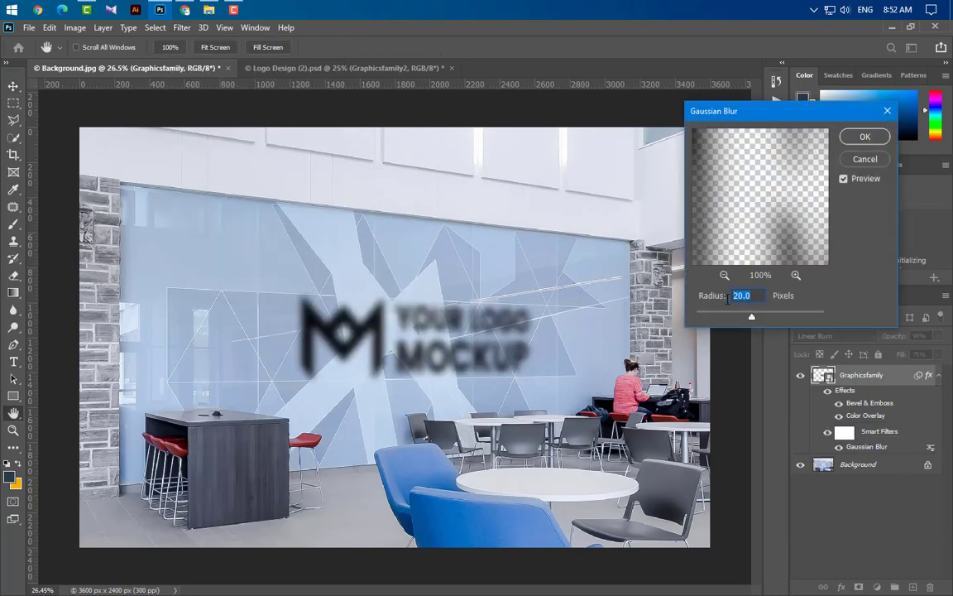
text(5)
click(866, 137)
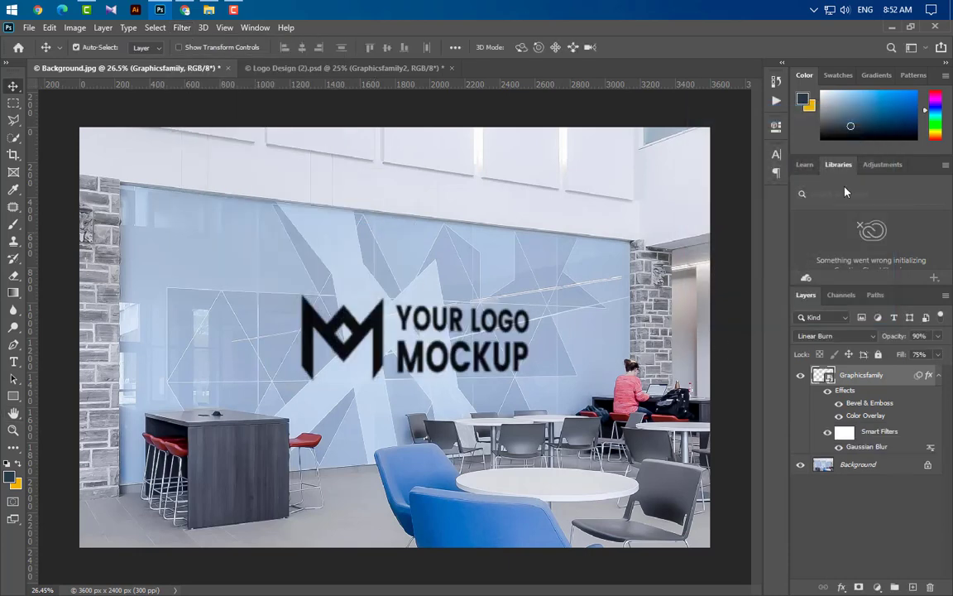
Add a Motion Blur to the logo layer with a 0° angle and a 40 px distance
click(181, 28)
mouse_move(338, 182)
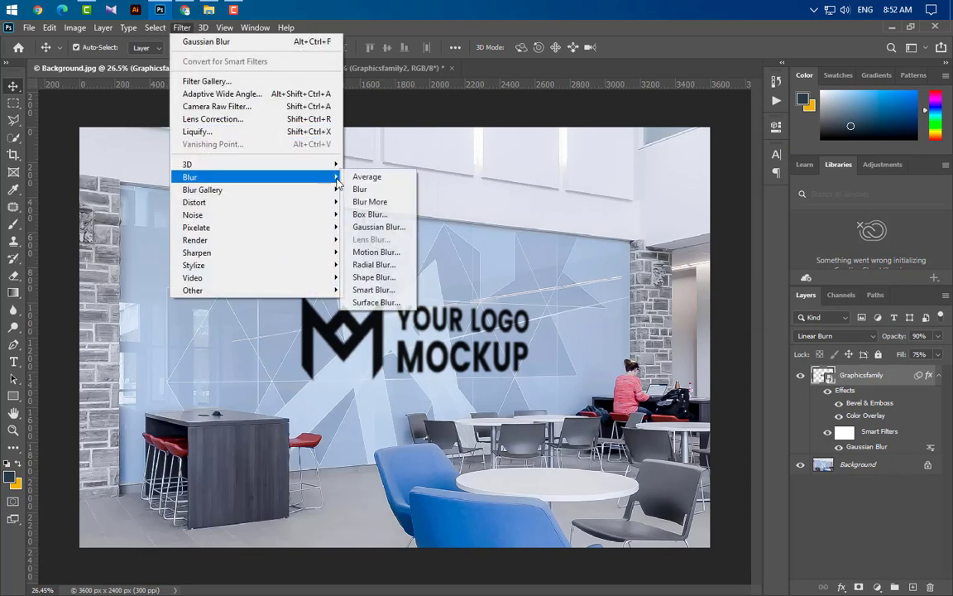
click(374, 251)
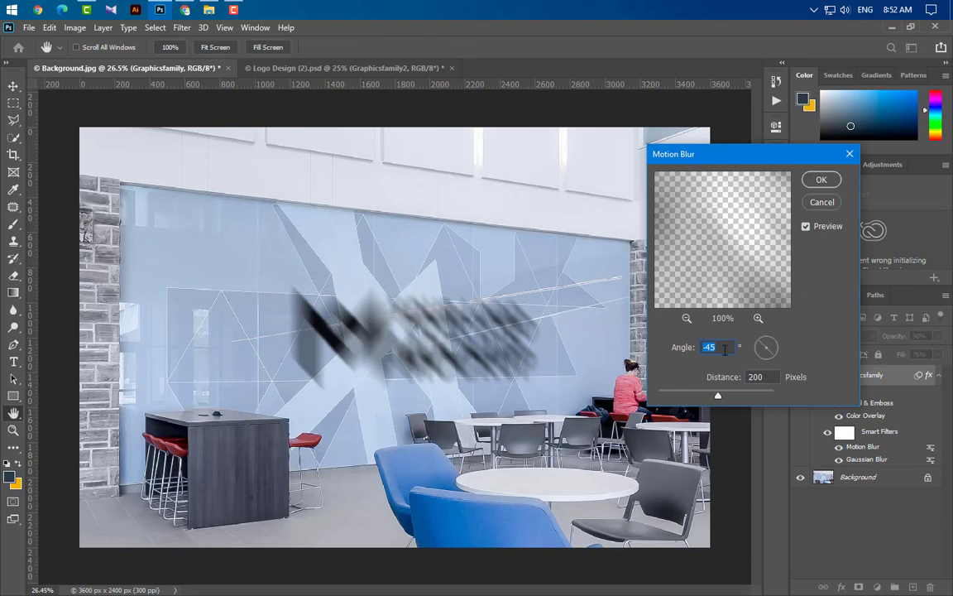
text(0)
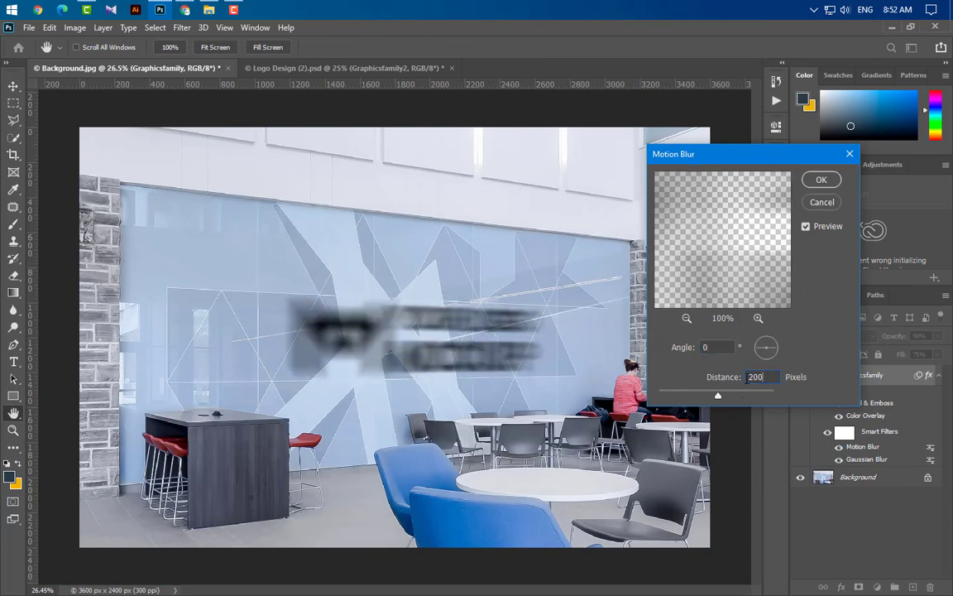
text(40)
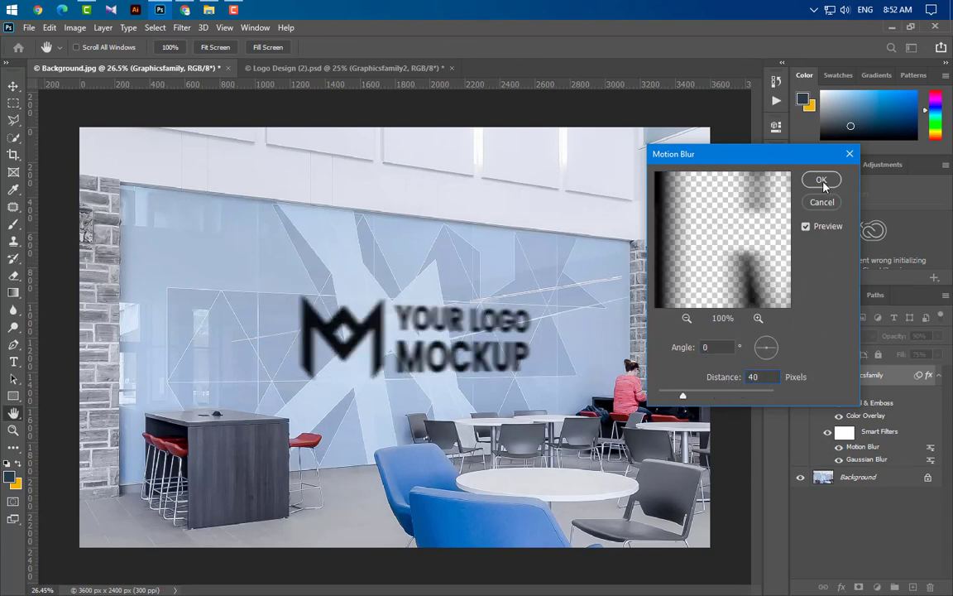
click(821, 181)
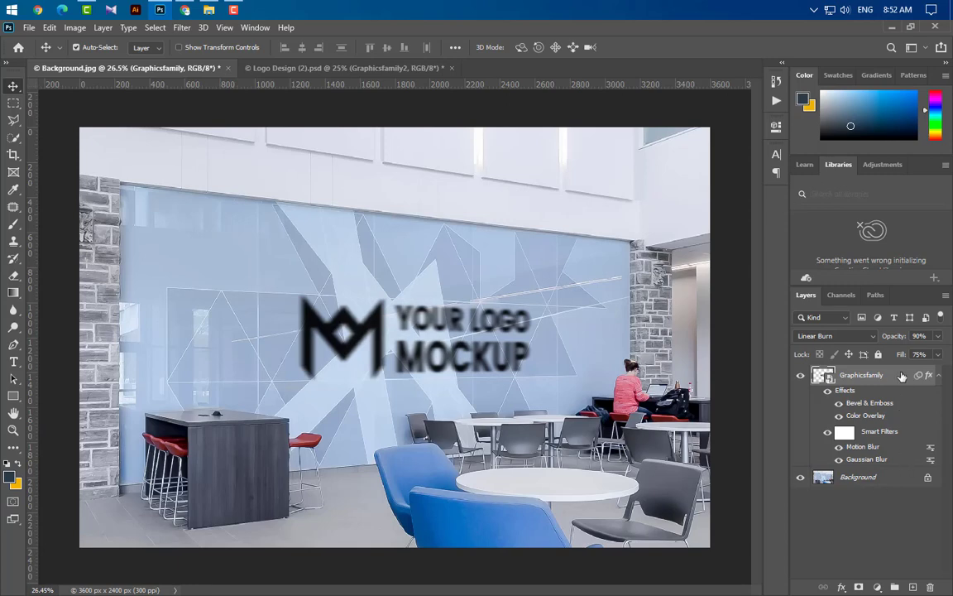
Duplicate the logo layer and set the copy to 50% opacity and 80% fill
key(ctrl+j)
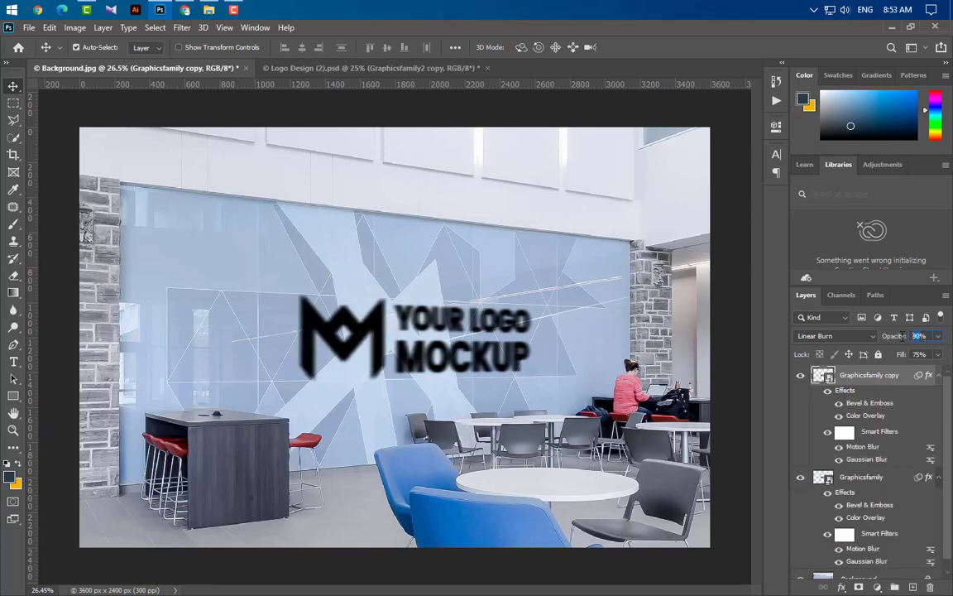
drag(903, 335, 923, 358)
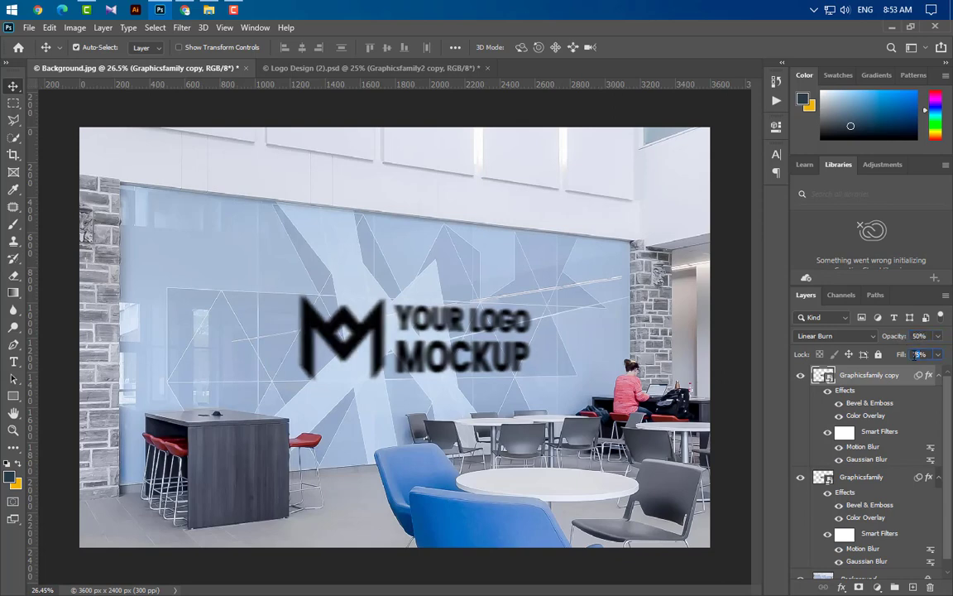
text(80)
Set the Motion Blur distance on the logo copy to 80 px
double_click(863, 447)
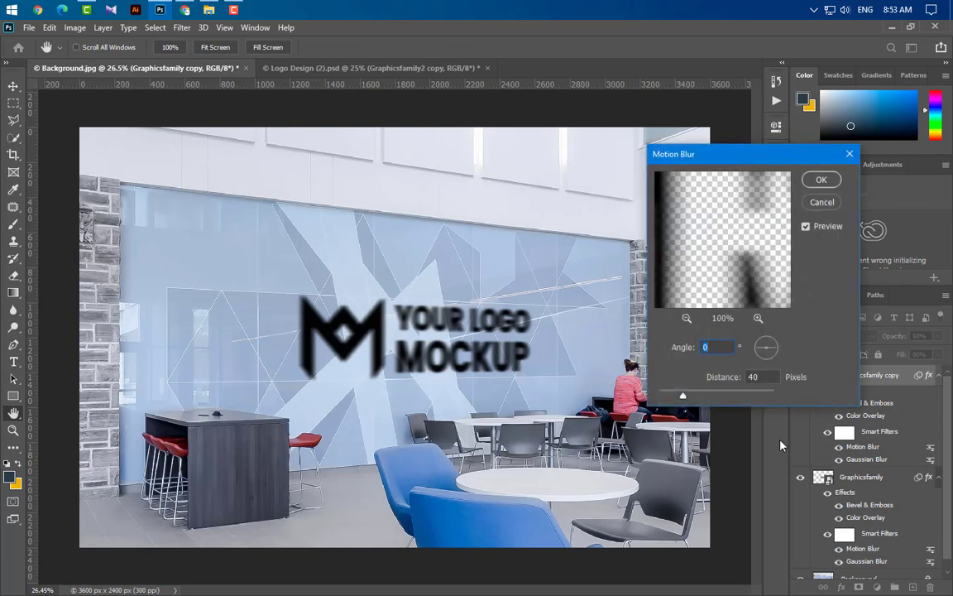
click(765, 377)
text(80)
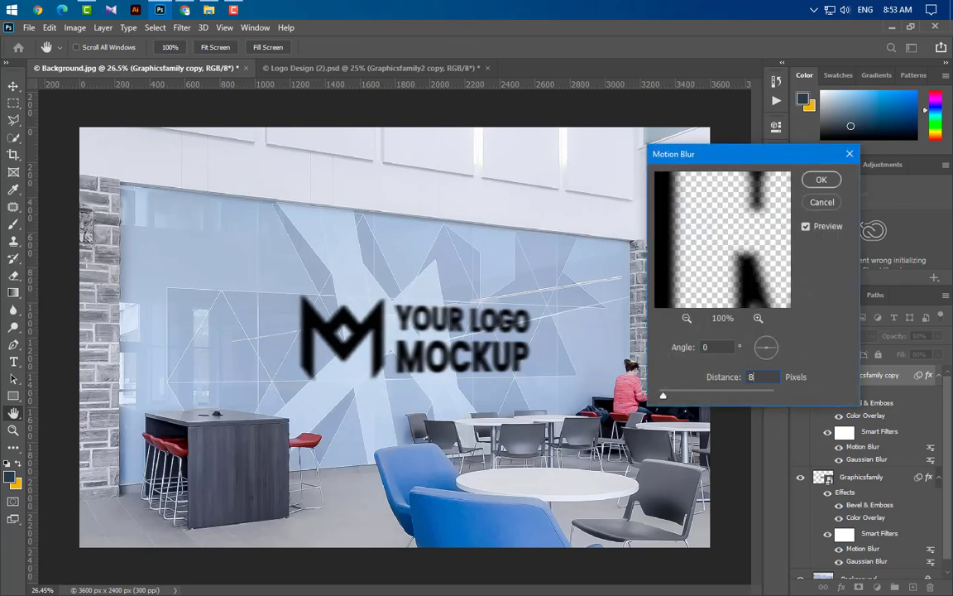
click(824, 180)
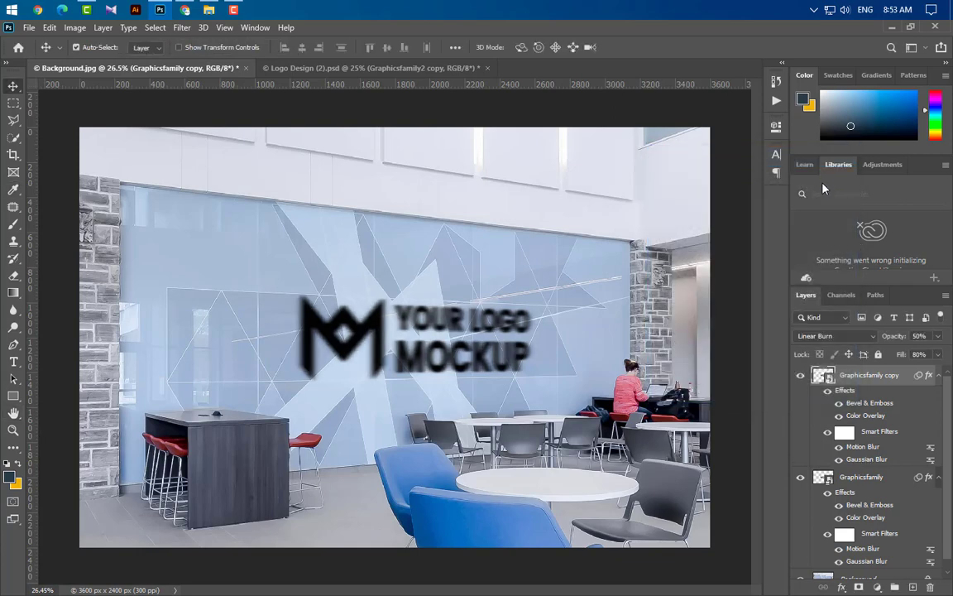
Duplicate the logo copy, collapse the effects of the two lower logo layers and delete the Motion Blur from the new copy
drag(907, 381, 913, 586)
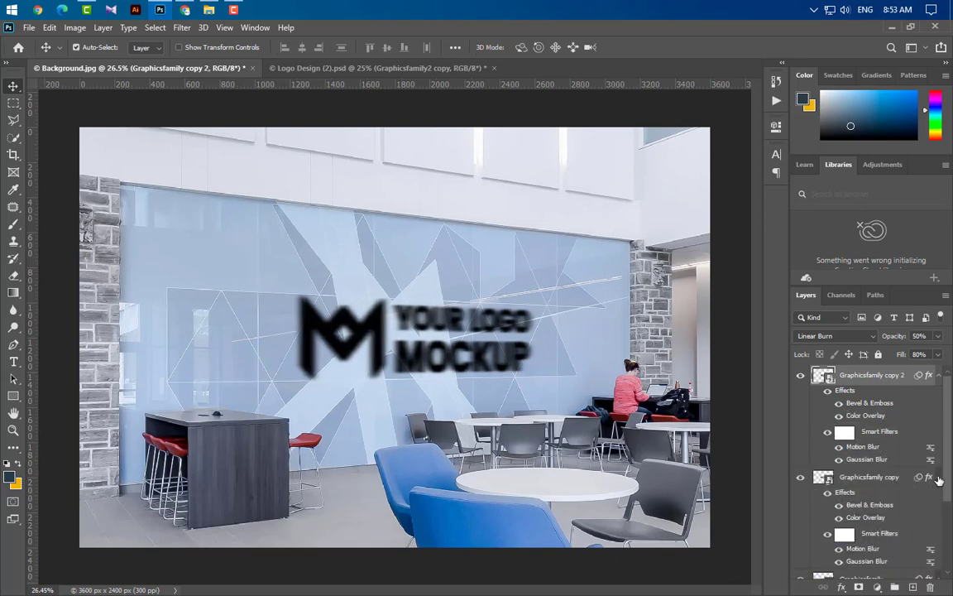
click(939, 477)
click(938, 499)
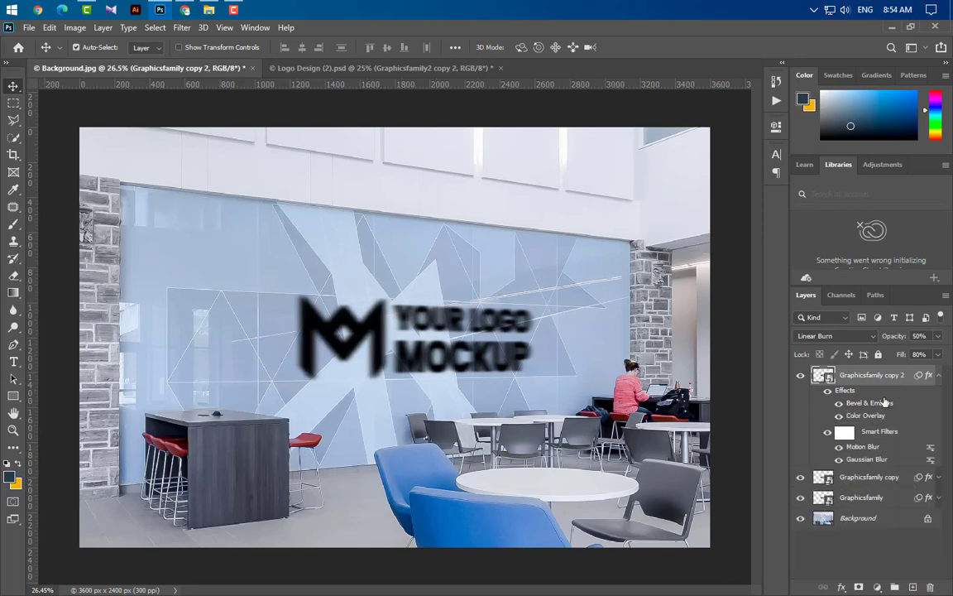
drag(873, 449, 930, 586)
Set the Gaussian Blur radius on the second logo copy to 4 px
double_click(867, 447)
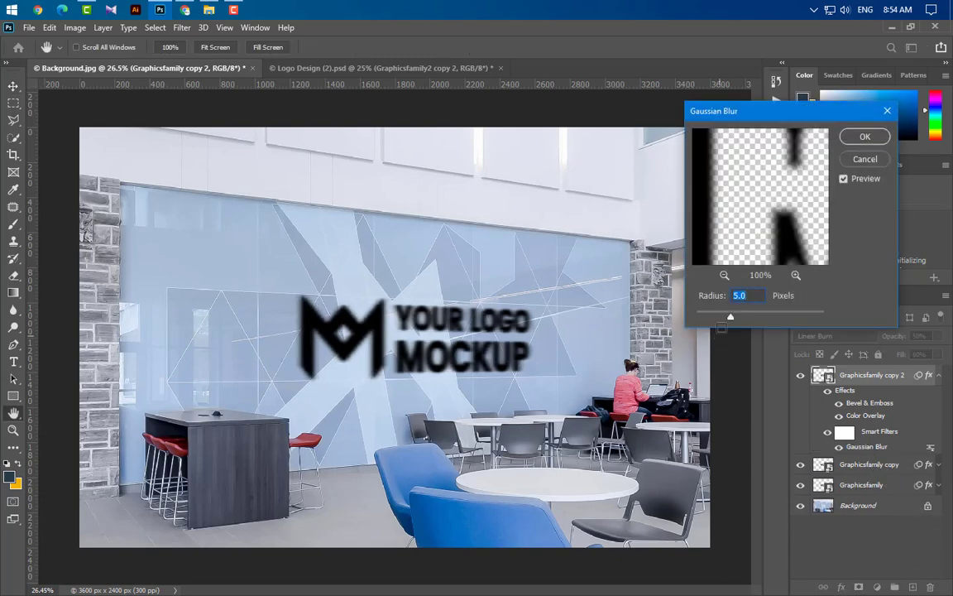
text(4)
click(865, 136)
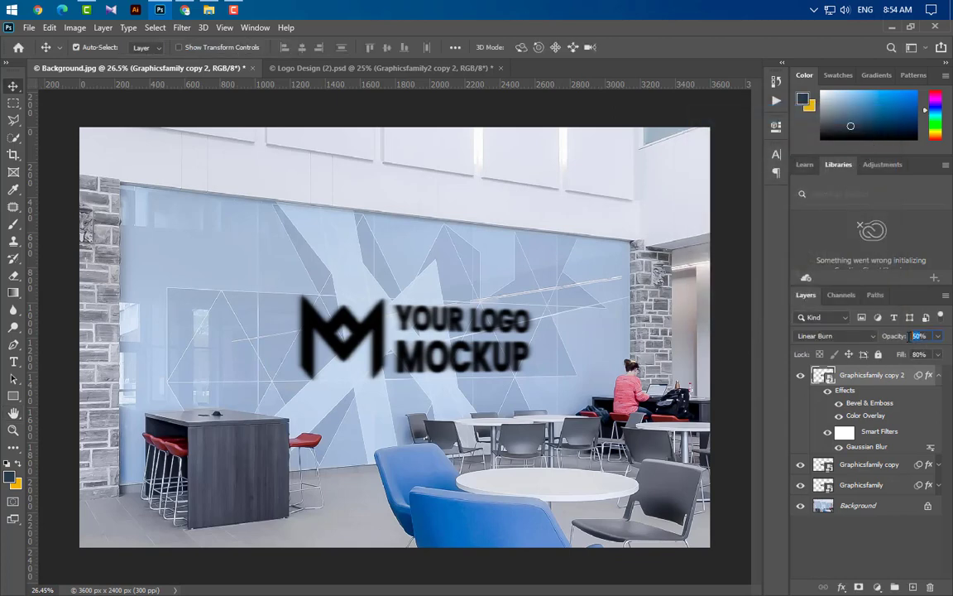
Set the second logo copy to 80% opacity, 60% fill and Multiply blending, and collapse its effects
drag(899, 340, 910, 370)
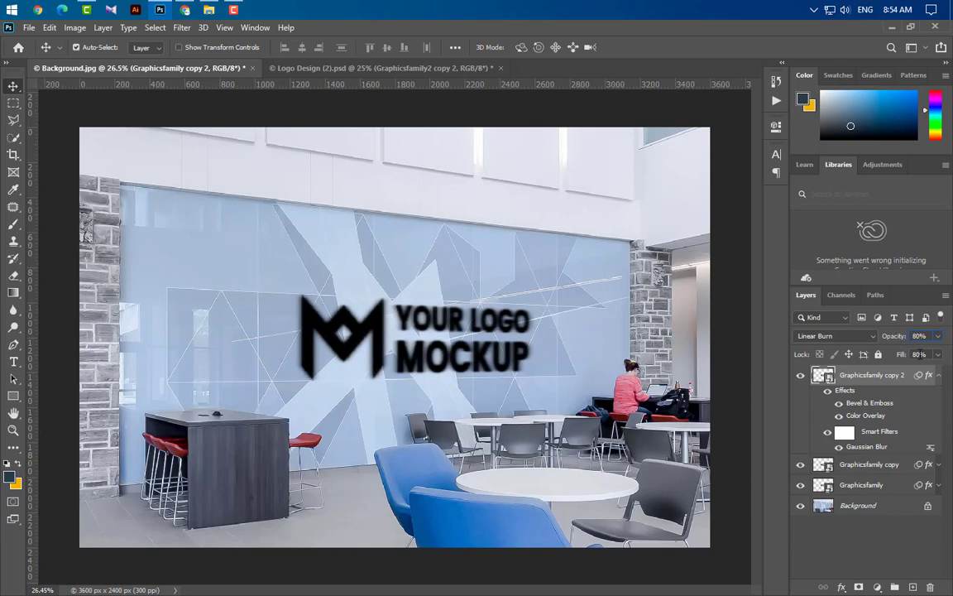
text(60)
click(853, 336)
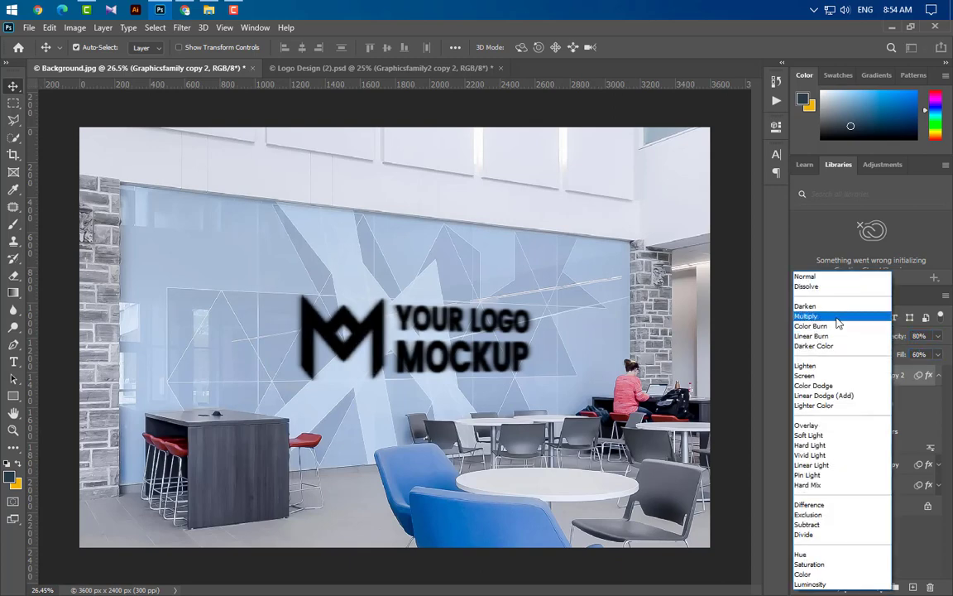
click(838, 316)
click(938, 378)
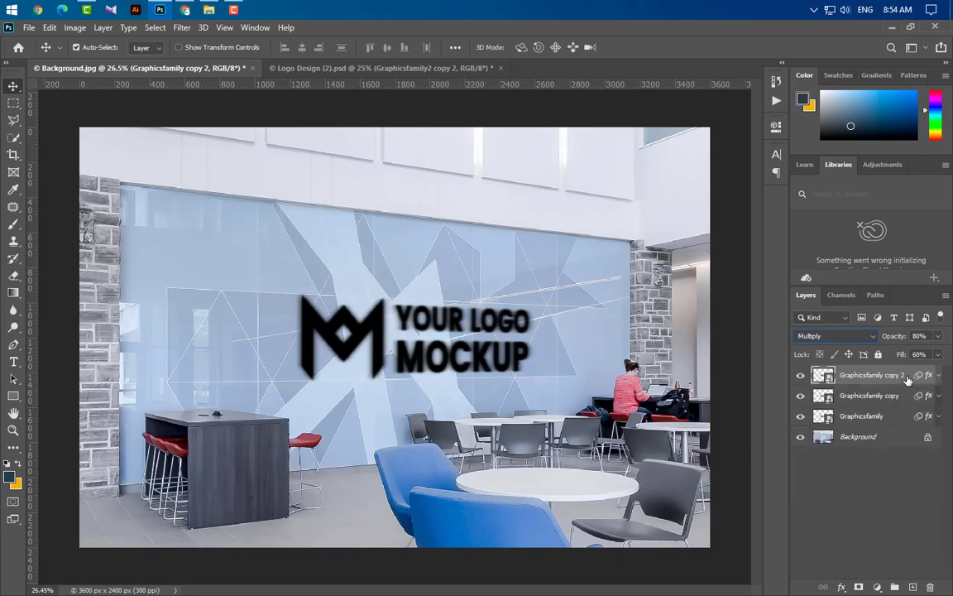
Duplicate the second logo copy and set the new copy's Gaussian Blur radius to 3 px
drag(898, 376, 912, 585)
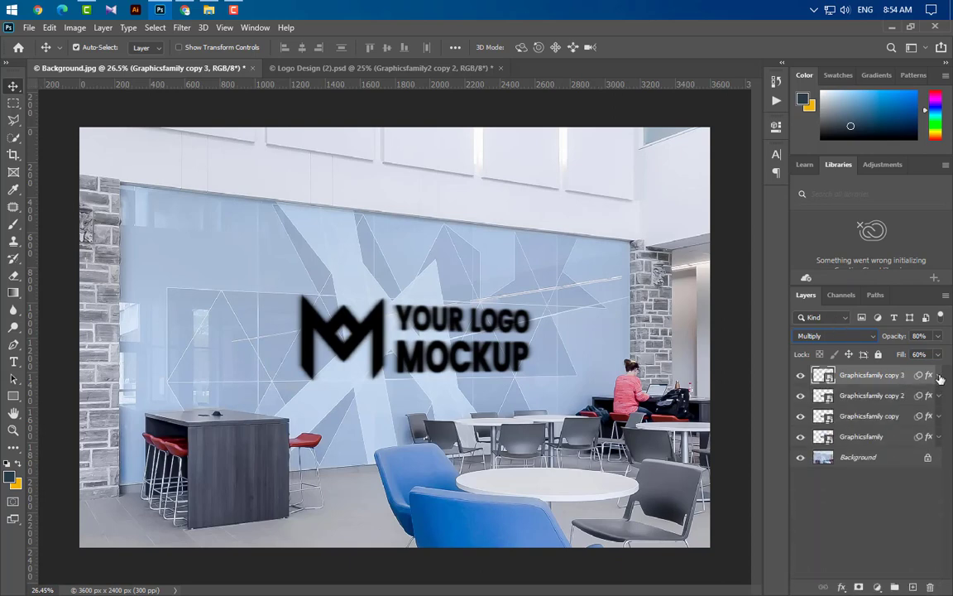
click(938, 375)
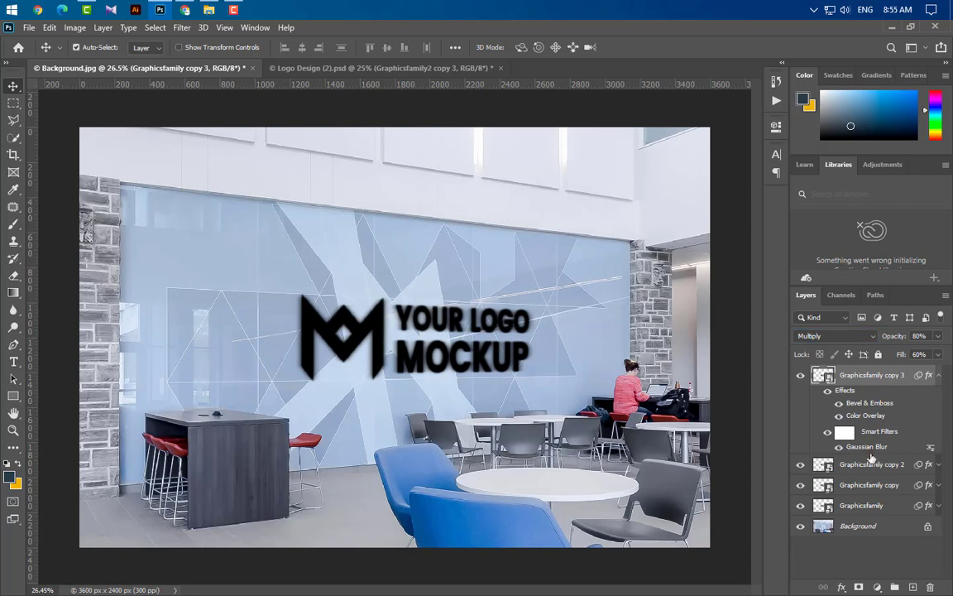
double_click(867, 447)
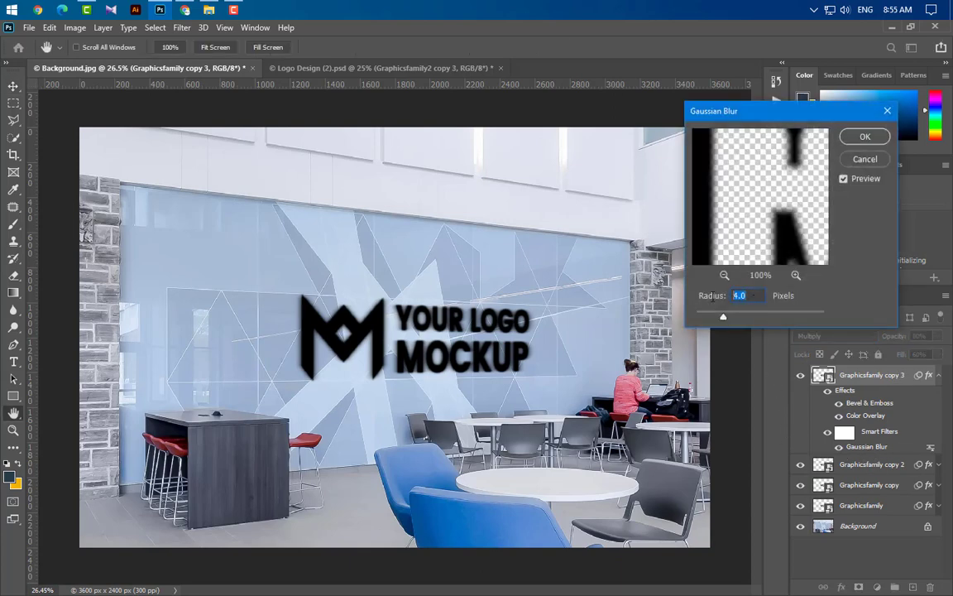
text(3)
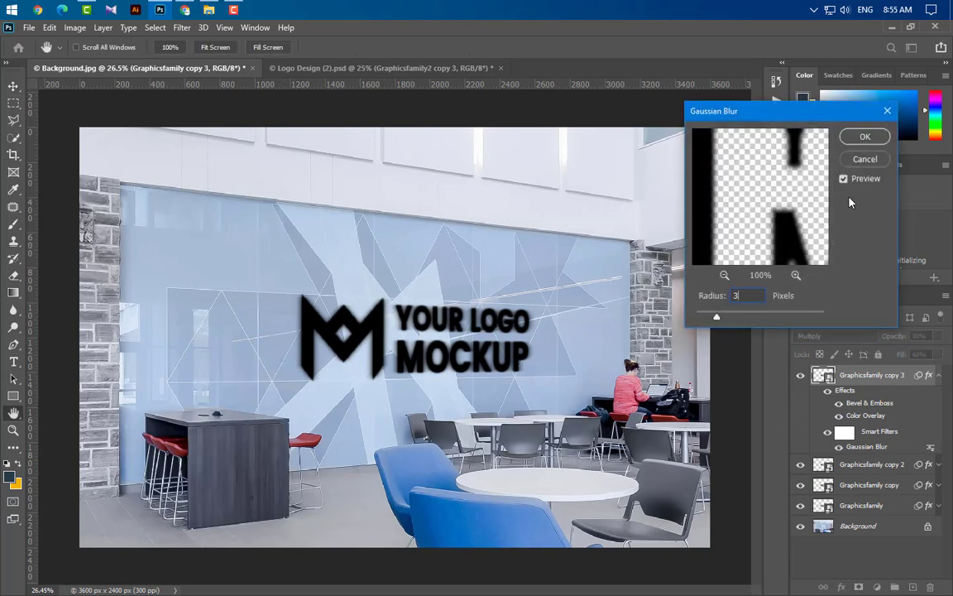
click(863, 139)
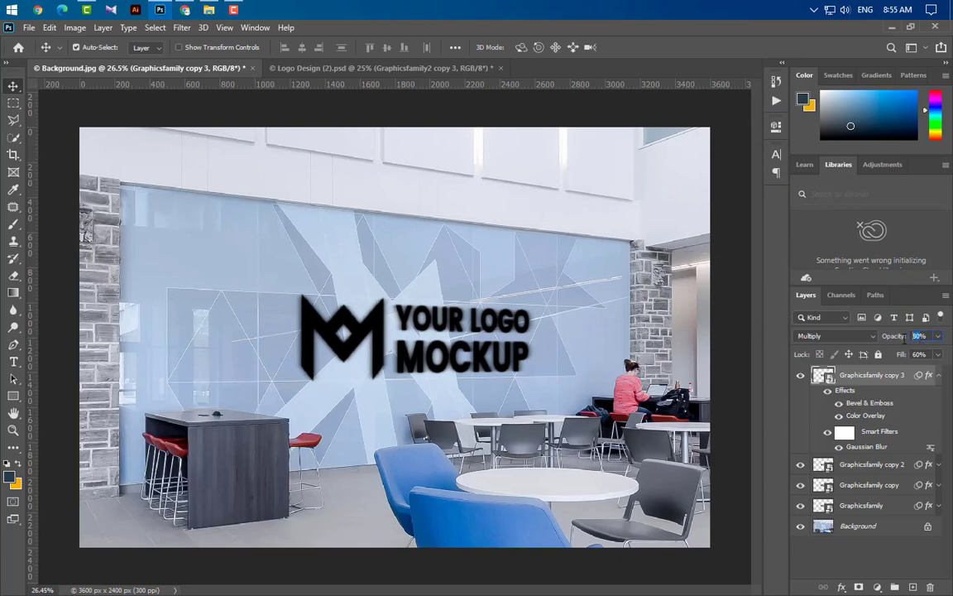
Set the third logo copy to 100% opacity, 80% fill and the Linear Burn blend mode
text(100)
text(80)
click(846, 337)
click(845, 336)
Duplicate the third logo copy, collapse the original's effects and set the new copy to 100% opacity and 70% fill
key(ctrl+j)
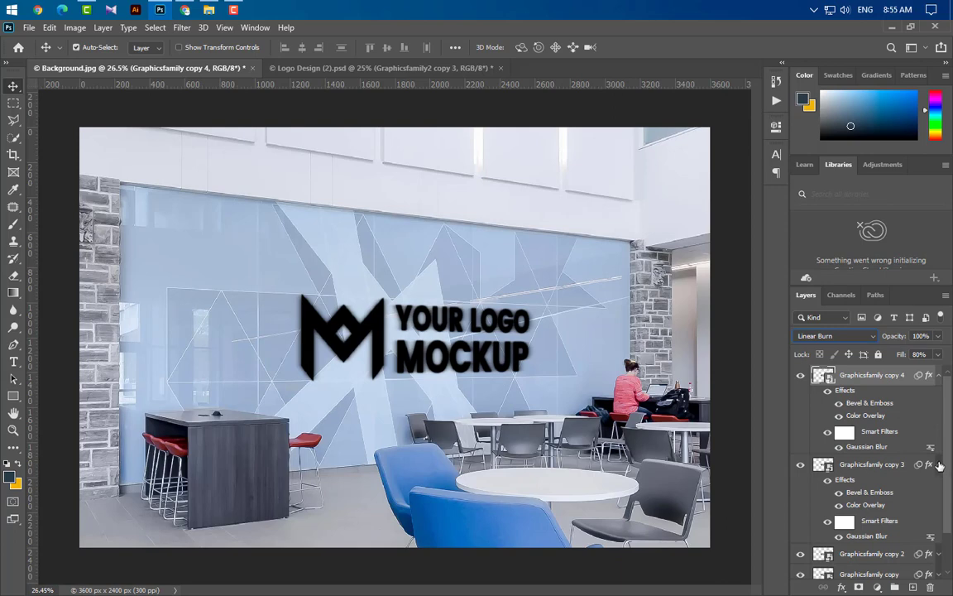
click(939, 464)
click(925, 336)
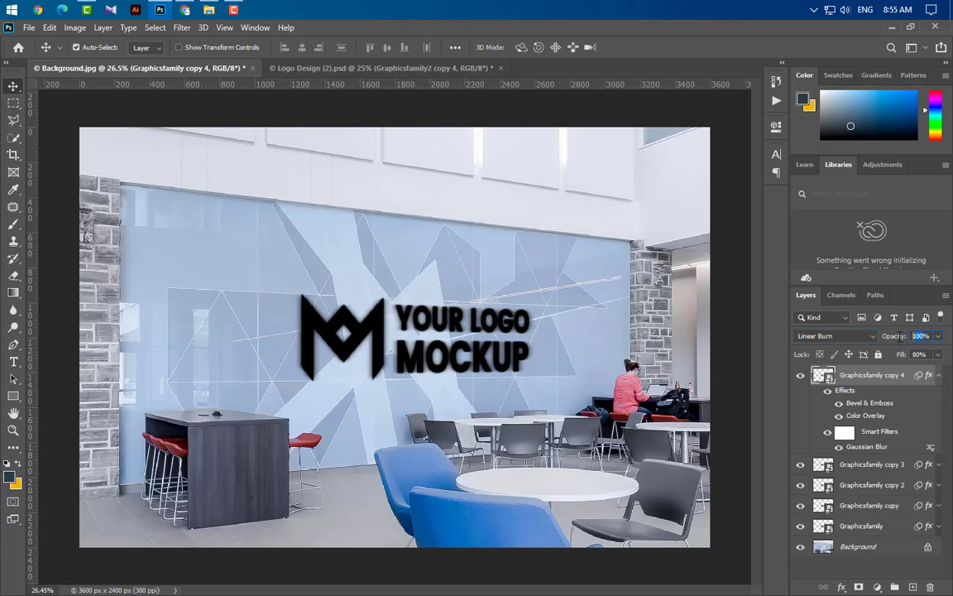
click(920, 355)
Set the Gaussian Blur radius on the fourth logo copy to 1 px
double_click(866, 446)
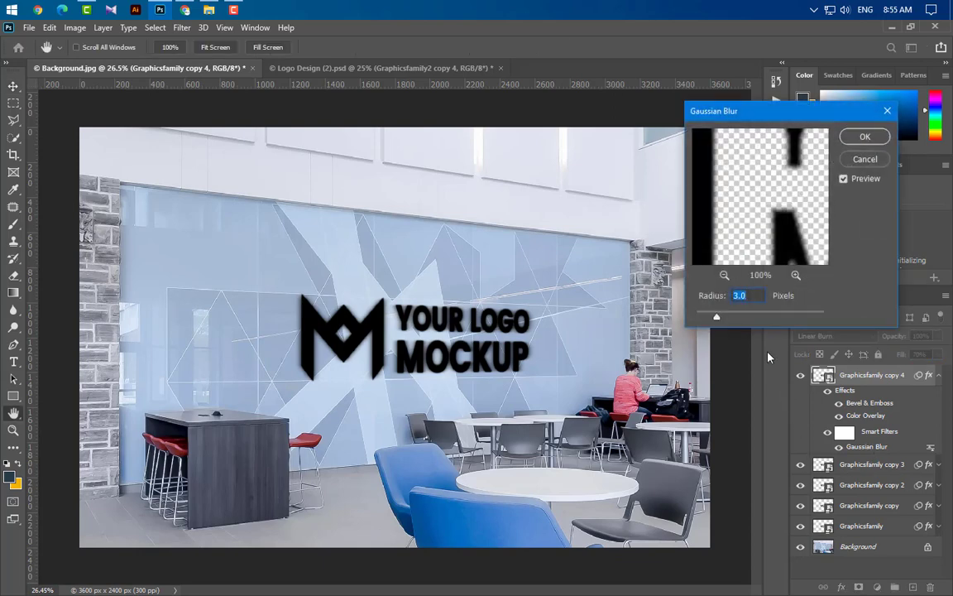
text(1)
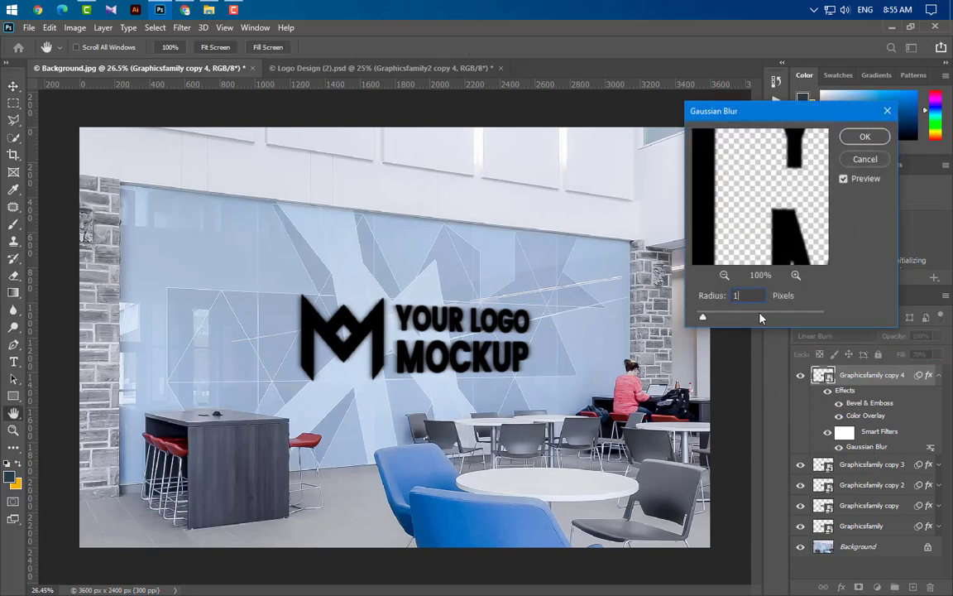
click(861, 138)
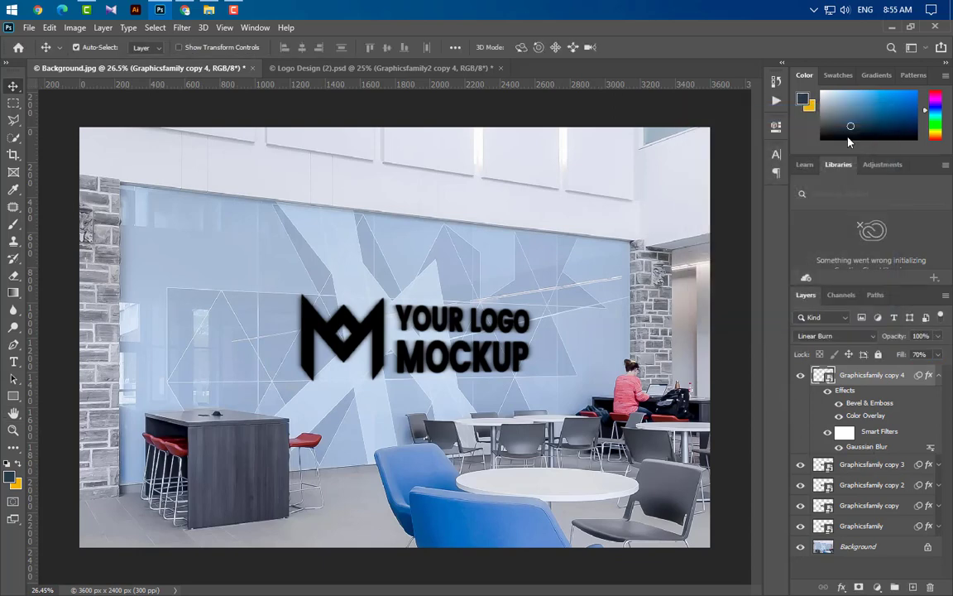
Collapse the fourth logo copy's effects, duplicate that layer and hide the new copy
click(939, 376)
drag(906, 378, 913, 587)
click(800, 375)
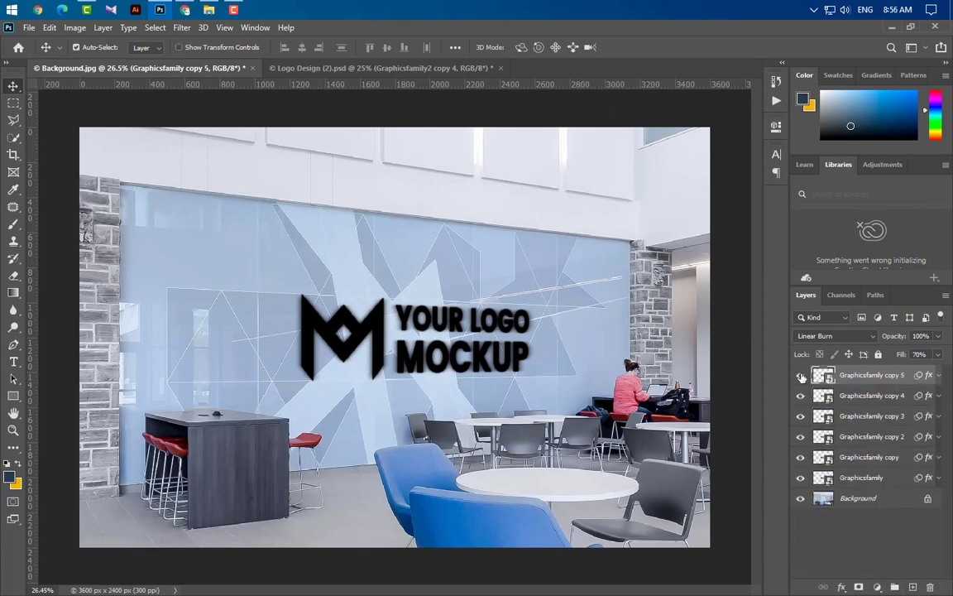
Group the five visible logo layers and set the group's fill to 65%
ctrl+click(882, 398)
ctrl+click(885, 416)
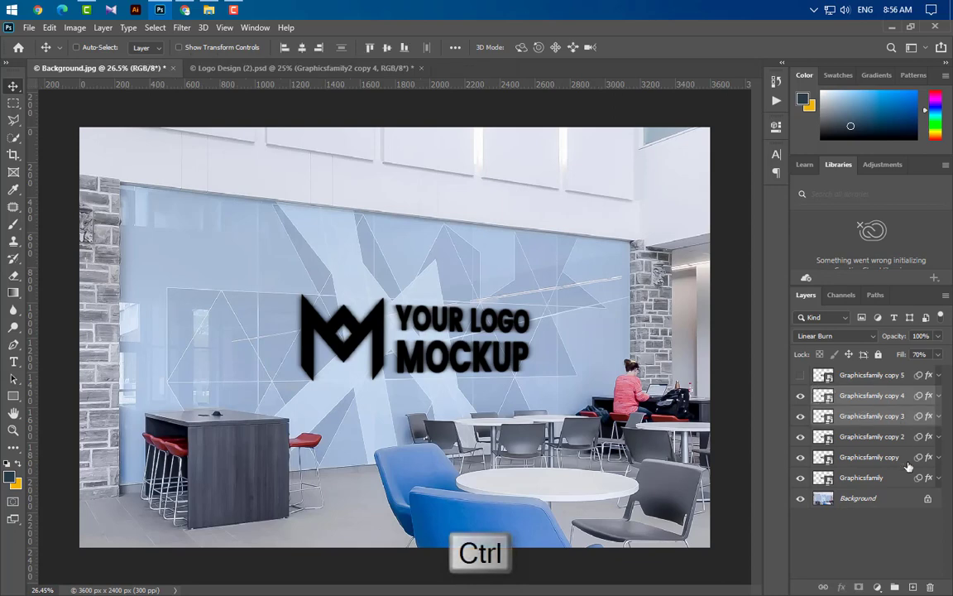
ctrl+click(888, 436)
ctrl+click(890, 460)
ctrl+click(884, 478)
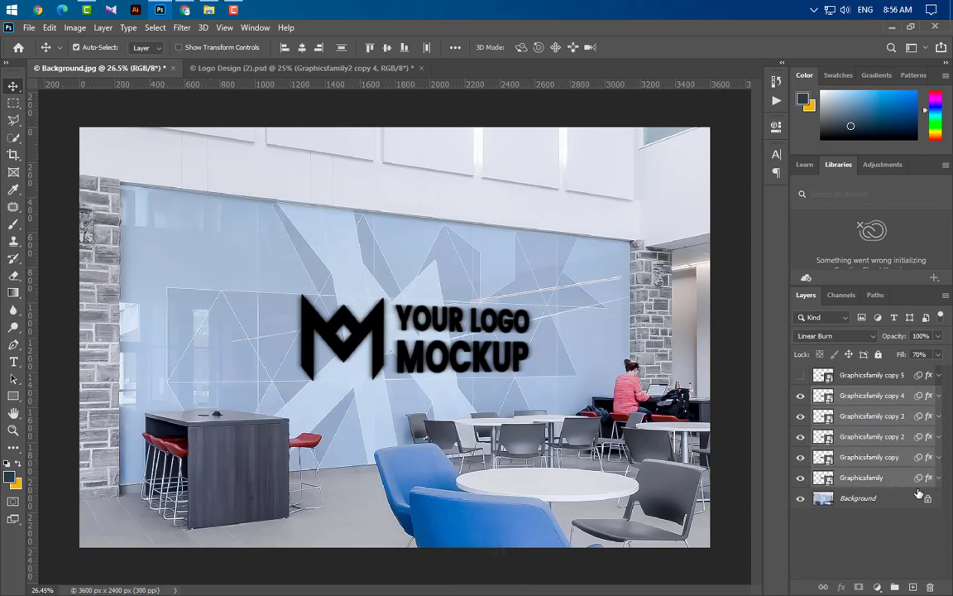
click(895, 587)
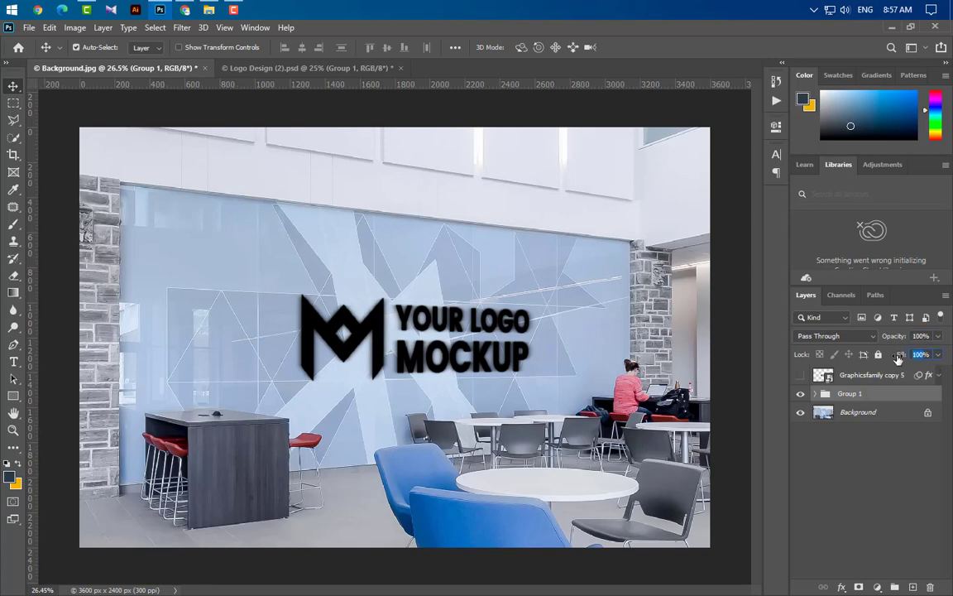
text(65)
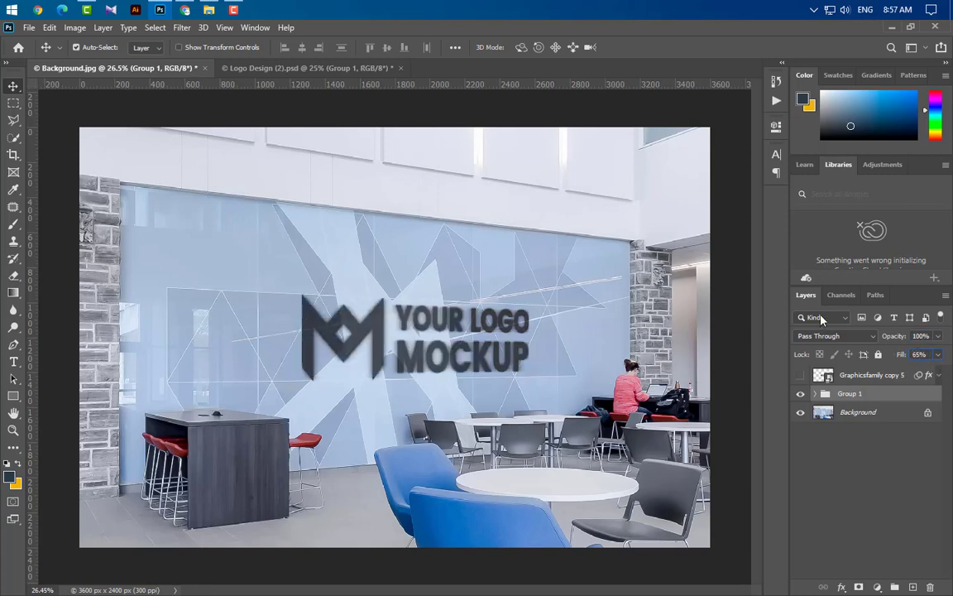
Change the blend mode of the grouped logo layers to Linear Burn
click(865, 340)
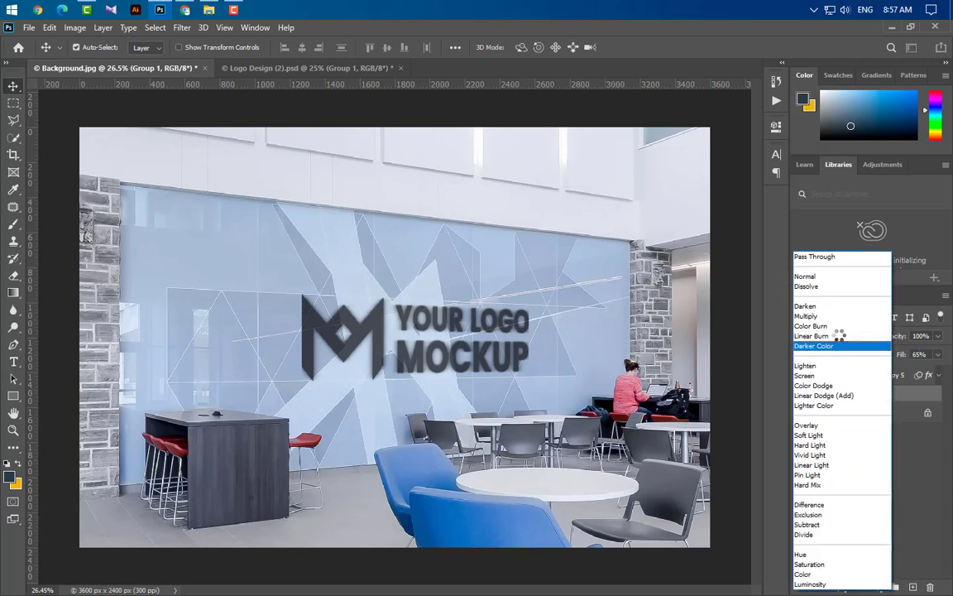
click(838, 336)
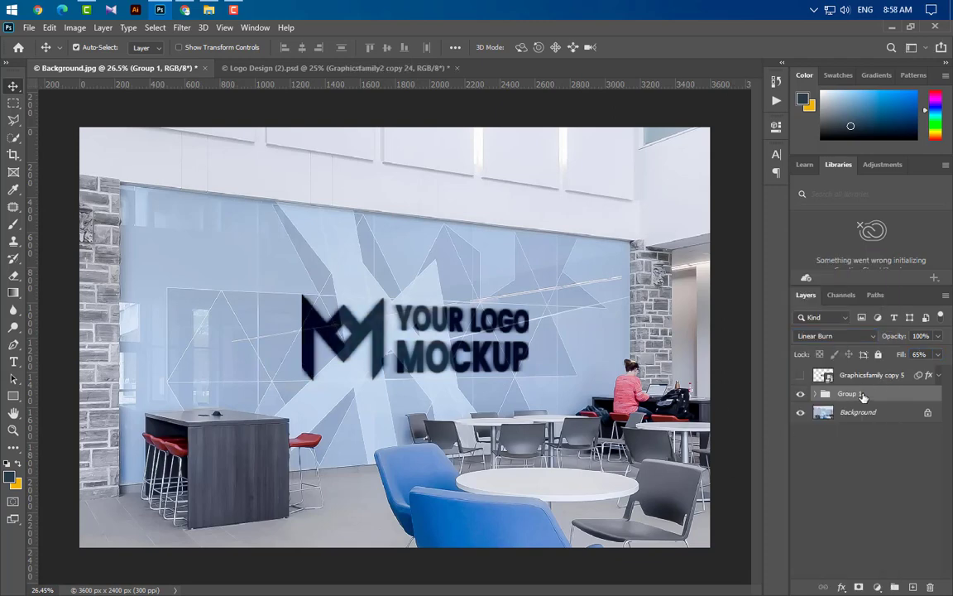
Make the hidden top logo copy visible and set its fill to 100%
click(872, 378)
click(800, 375)
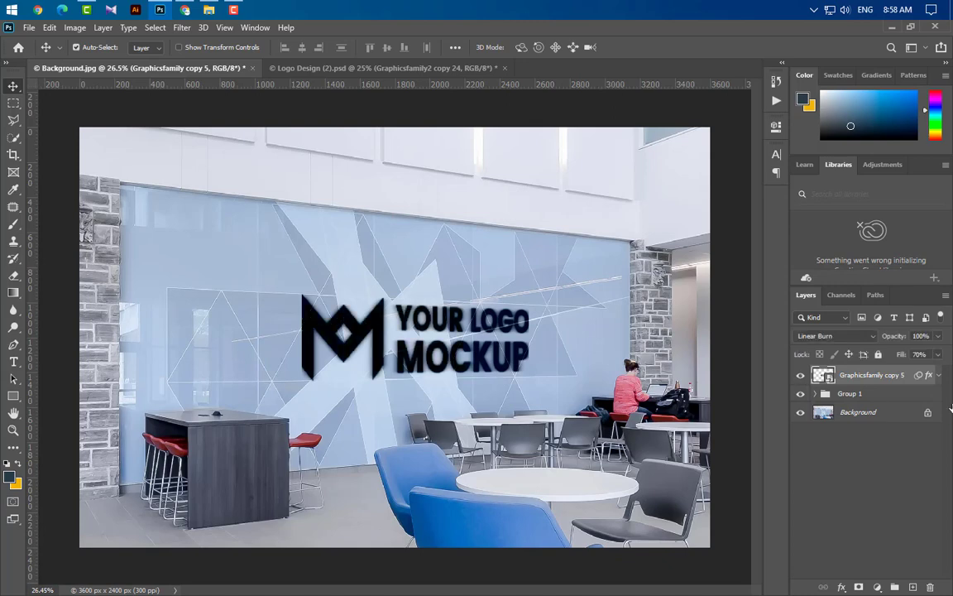
click(938, 355)
drag(930, 372, 948, 372)
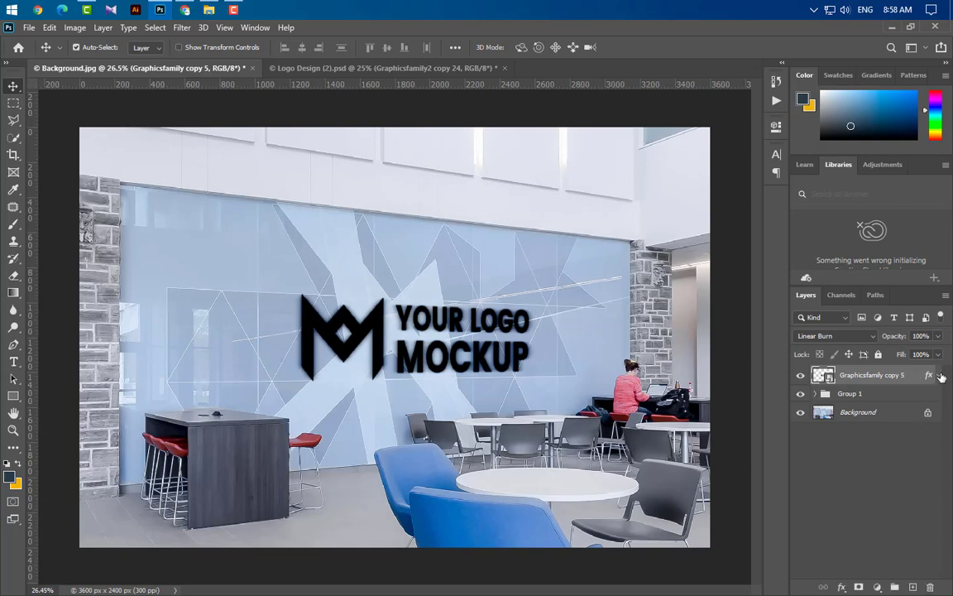
Set the shadow opacity of the top logo copy's Bevel & Emboss effect to 30%
click(940, 376)
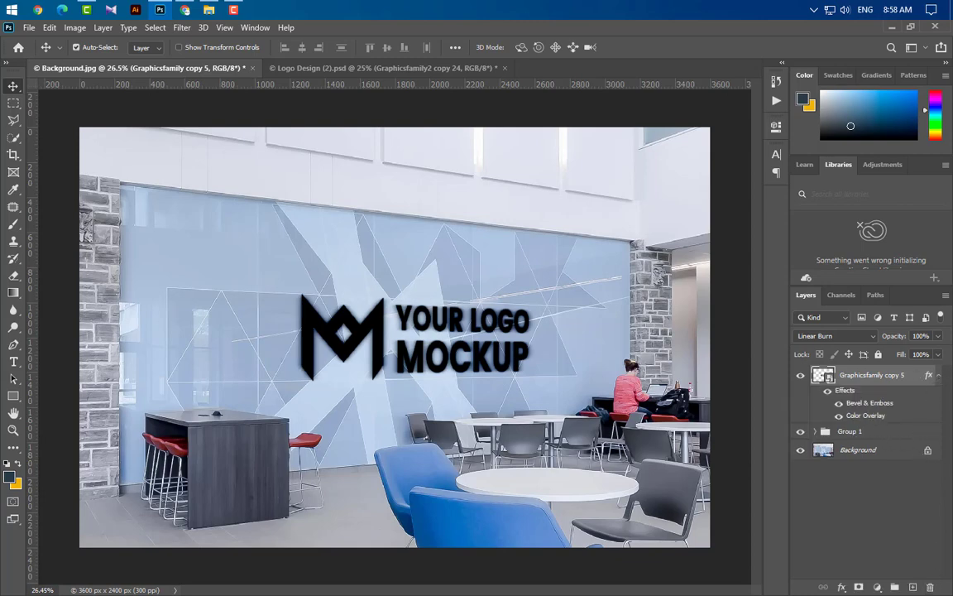
double_click(869, 403)
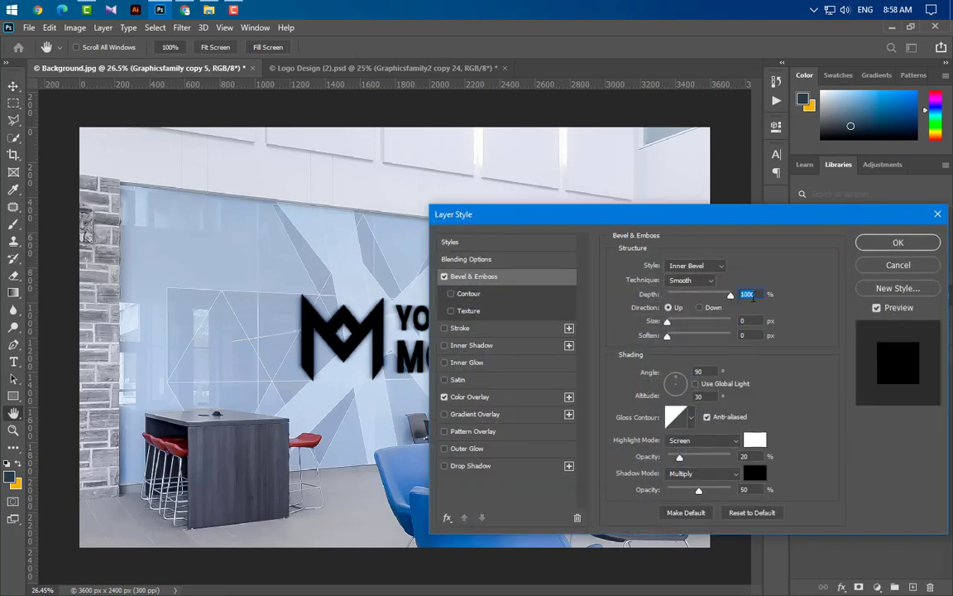
click(737, 335)
key(Tab)
key(Tab)
click(731, 490)
text(30)
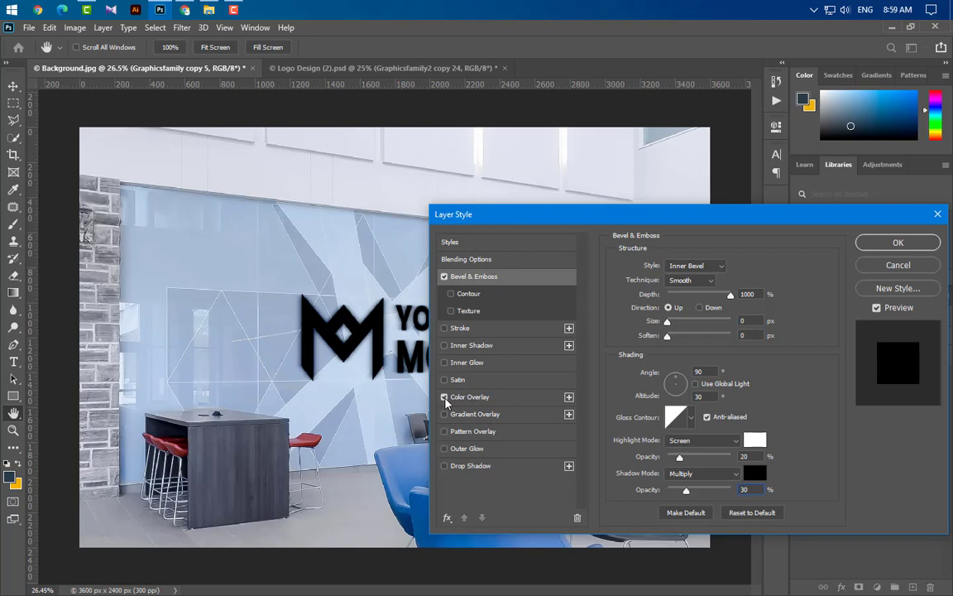
Replace the top logo copy's Color Overlay with a Gradient Overlay whose two colour stops are both 35383c
click(506, 416)
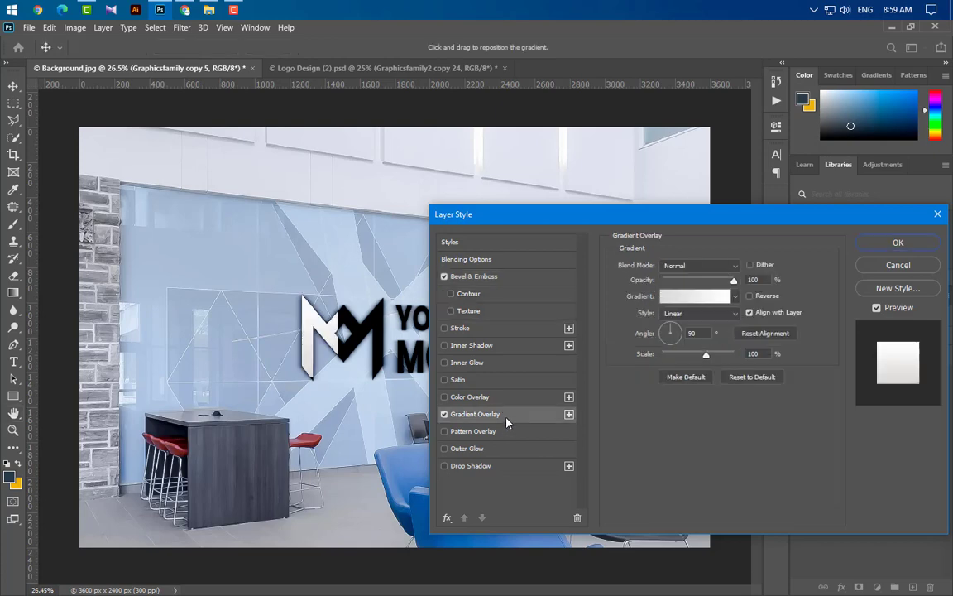
click(671, 289)
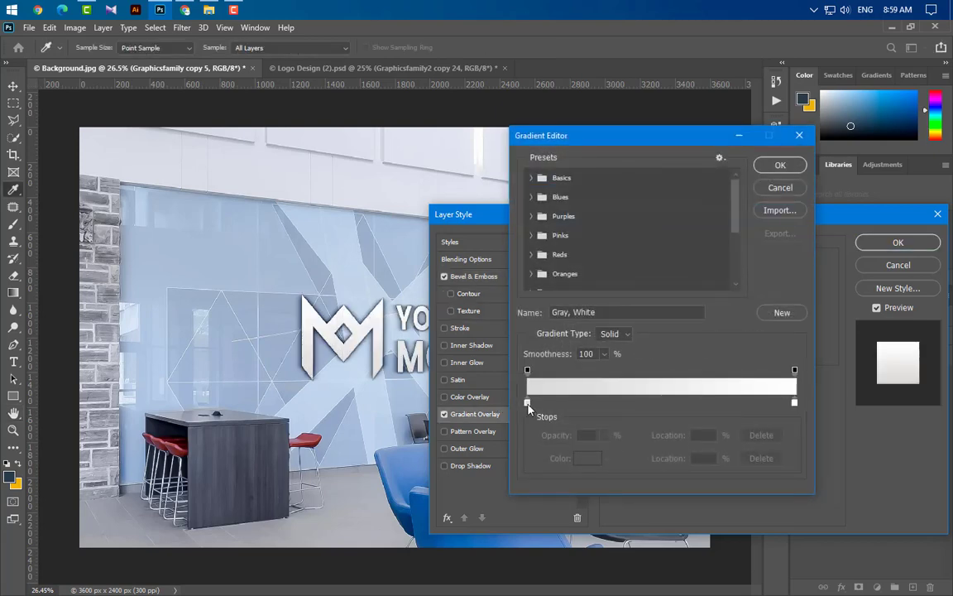
double_click(527, 403)
text(35383c)
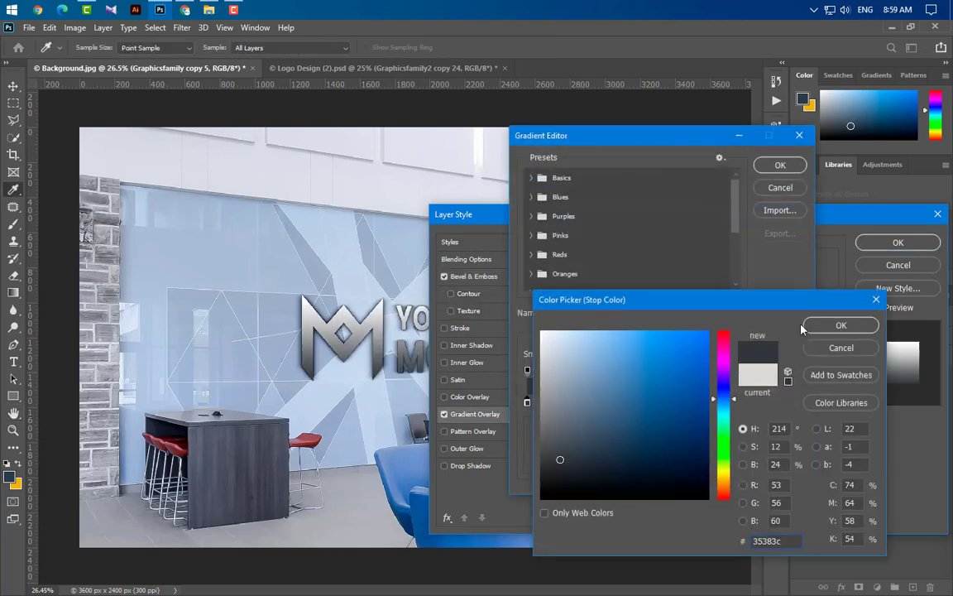
click(820, 325)
double_click(795, 402)
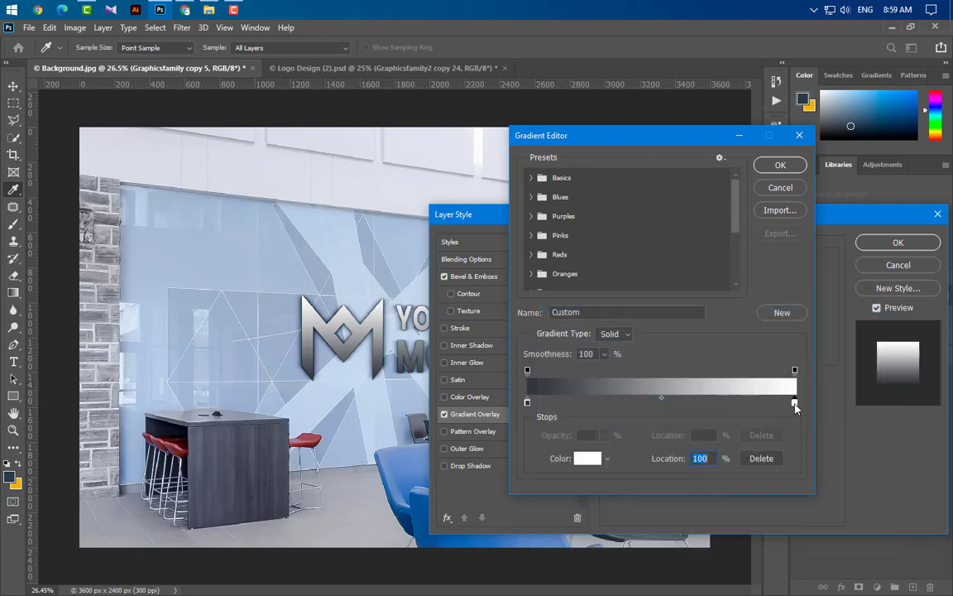
text(35383c)
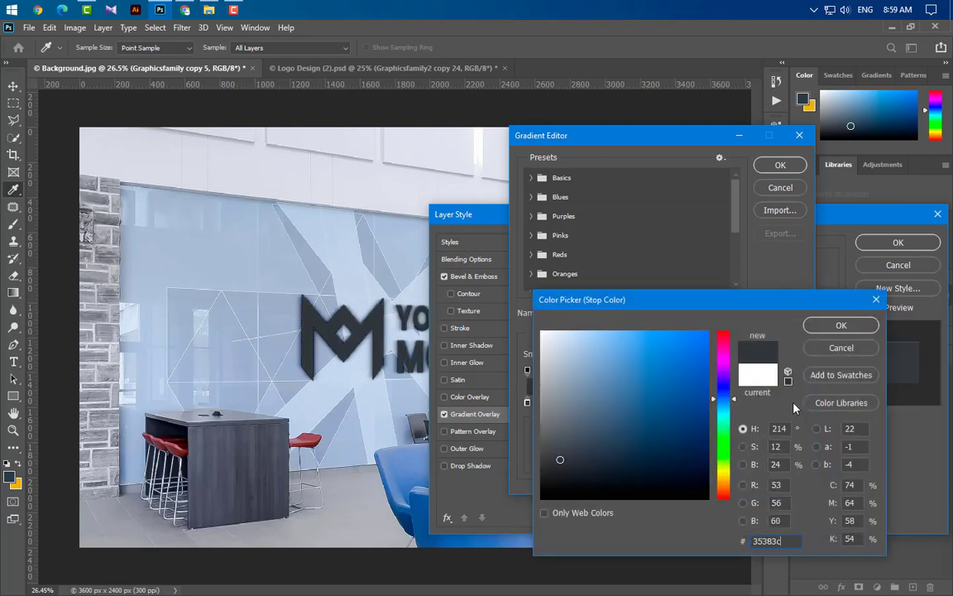
click(828, 325)
click(776, 166)
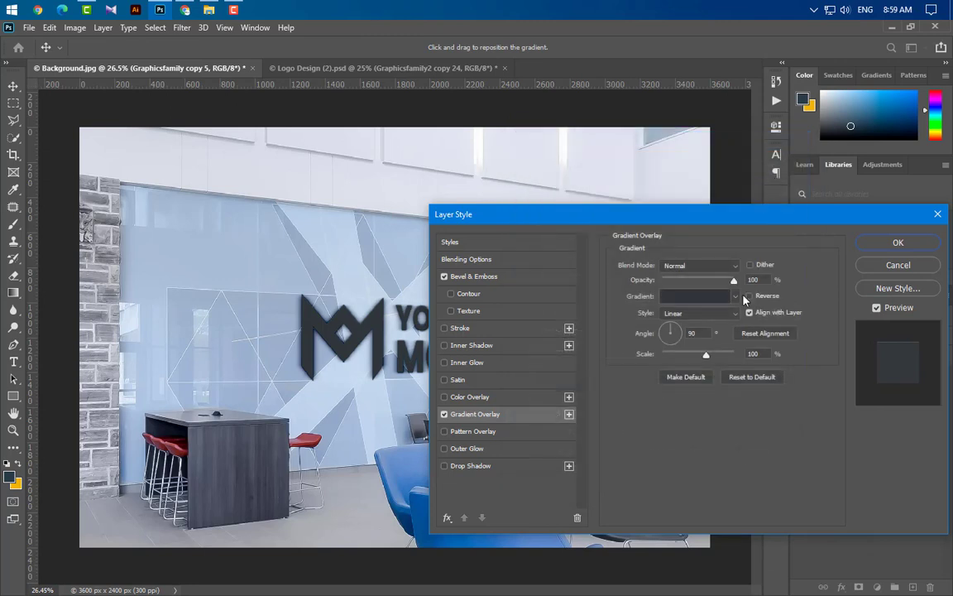
Adjust the Gradient Overlay's scale and apply the layer style to the top logo copy
click(756, 280)
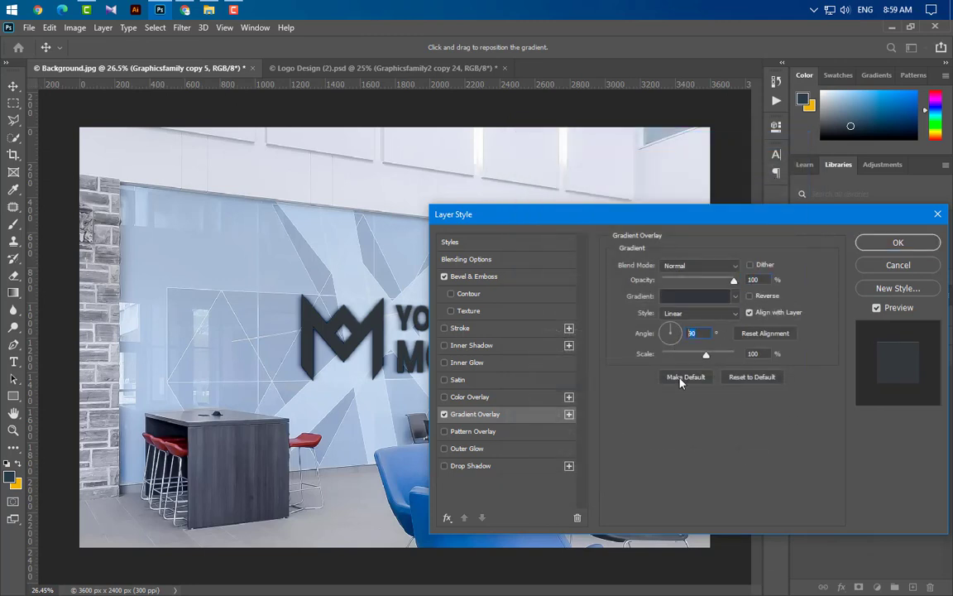
key(Tab)
text(150)
text(50)
click(898, 243)
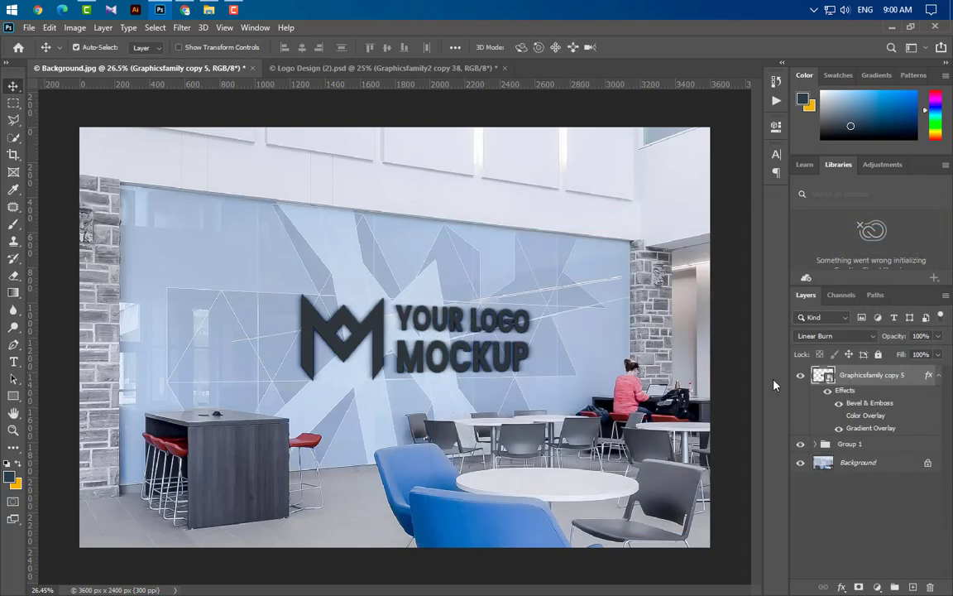
Collapse the top logo copy's effects list and change the layer's blend mode to Normal
scroll(413, 339, up, 5)
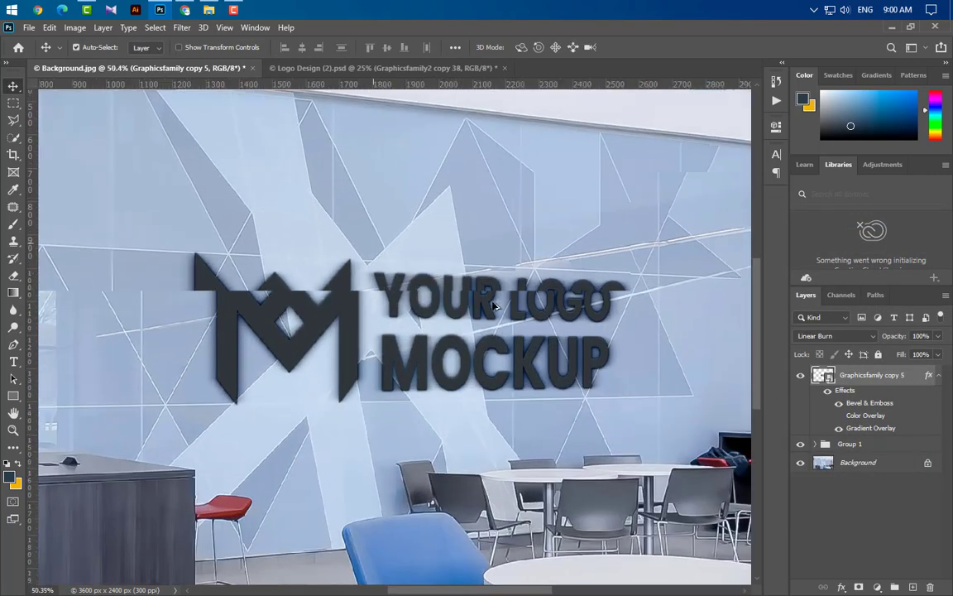
scroll(494, 306, up, 4)
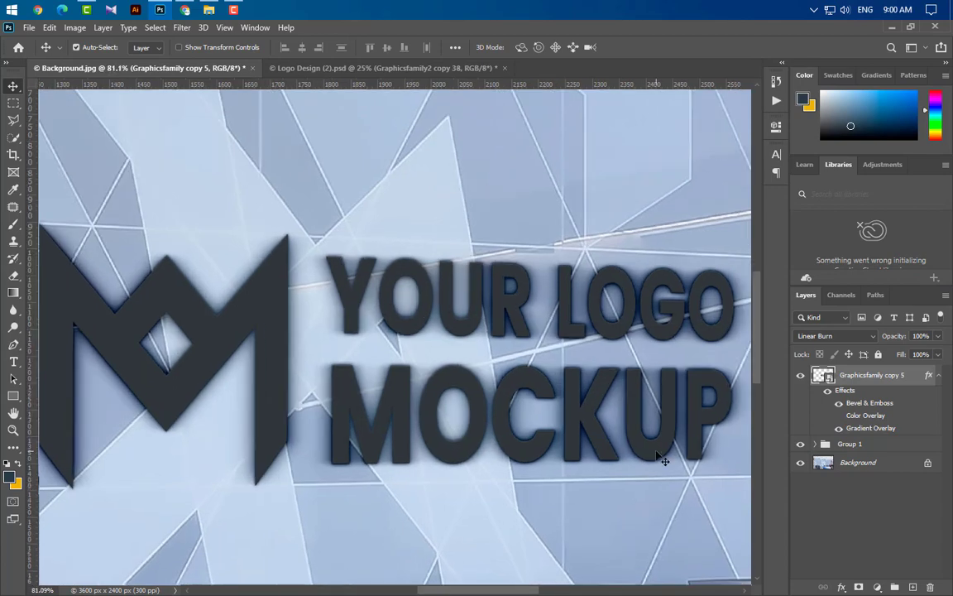
drag(524, 593, 522, 593)
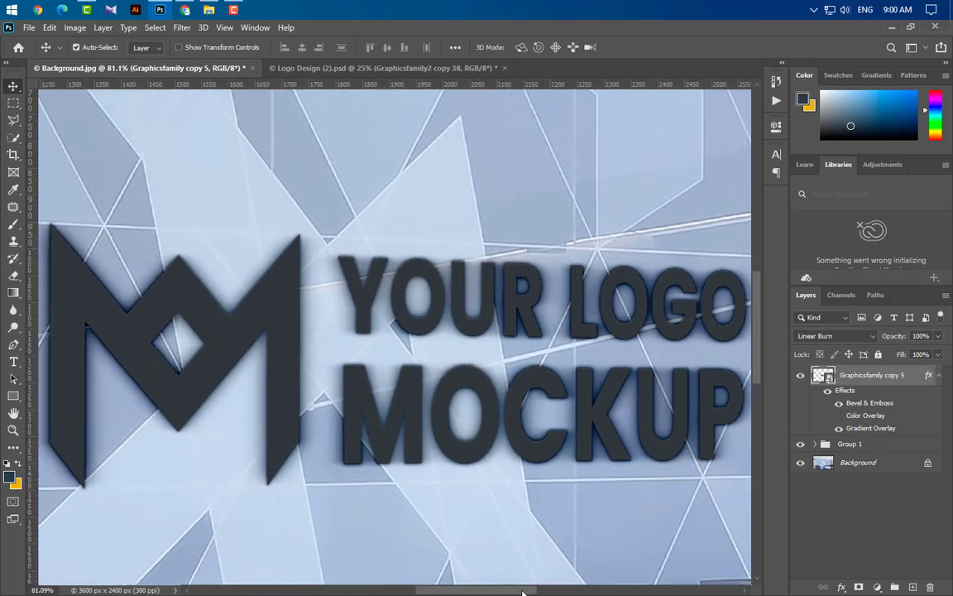
click(940, 377)
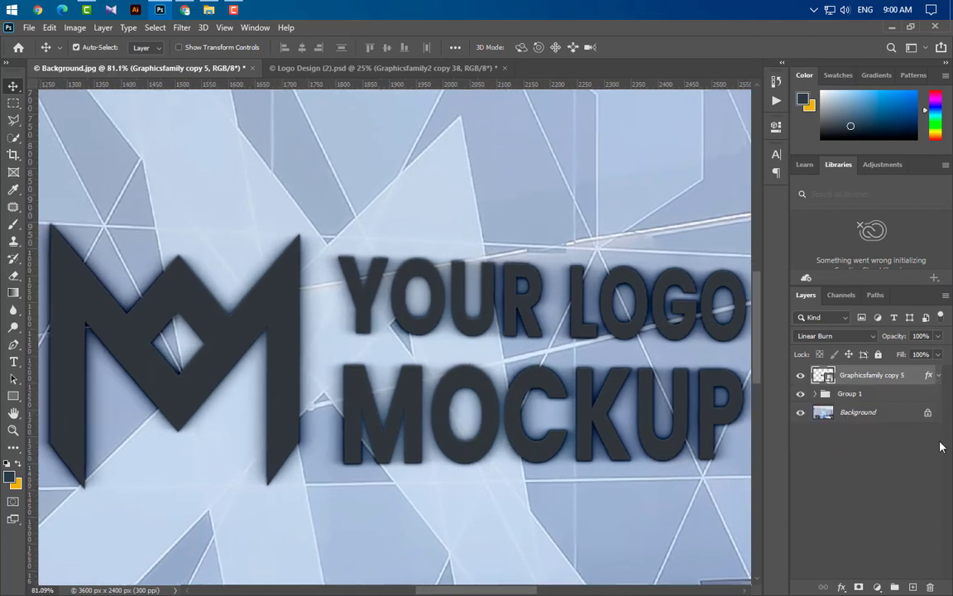
click(841, 338)
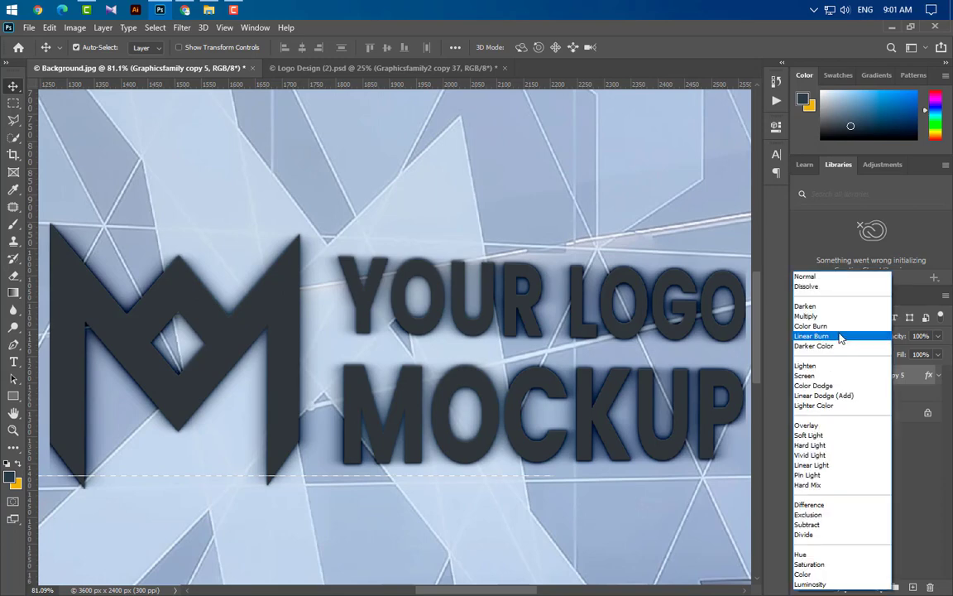
click(825, 280)
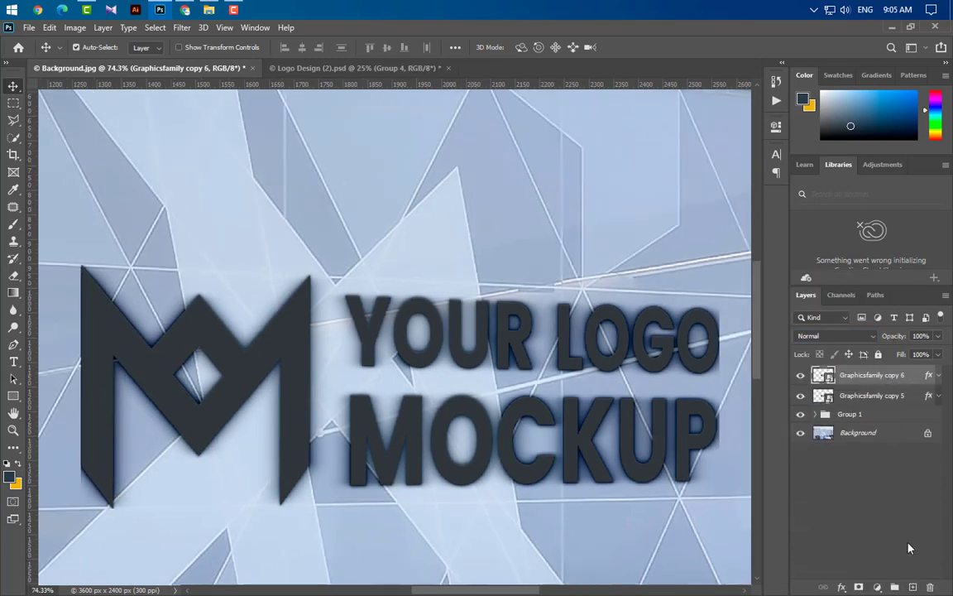
Build the logo's extruded depth from fifteen stacked duplicates of the top logo layer, nudging each one slightly further left
key(Right)
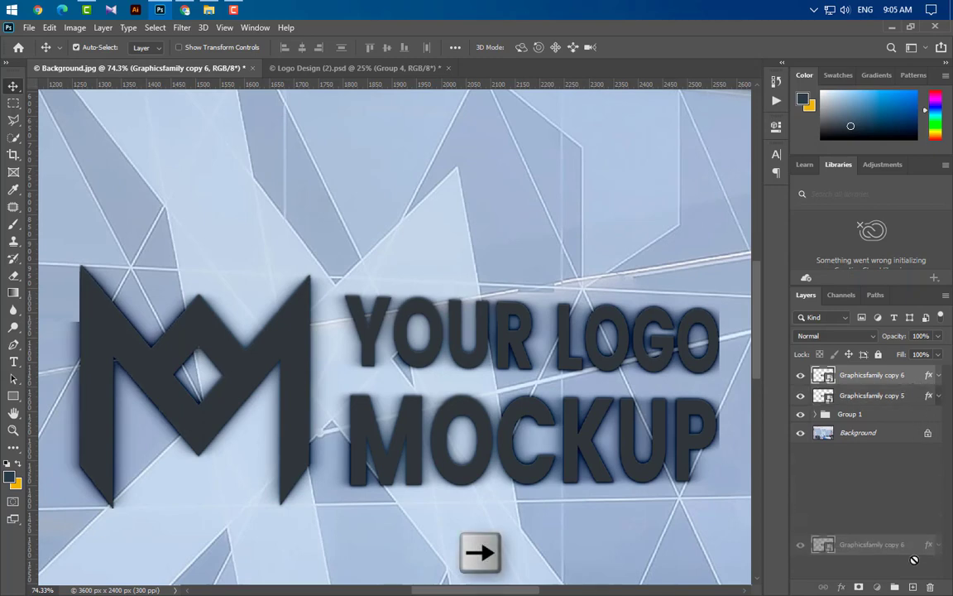
key(alt+Right)
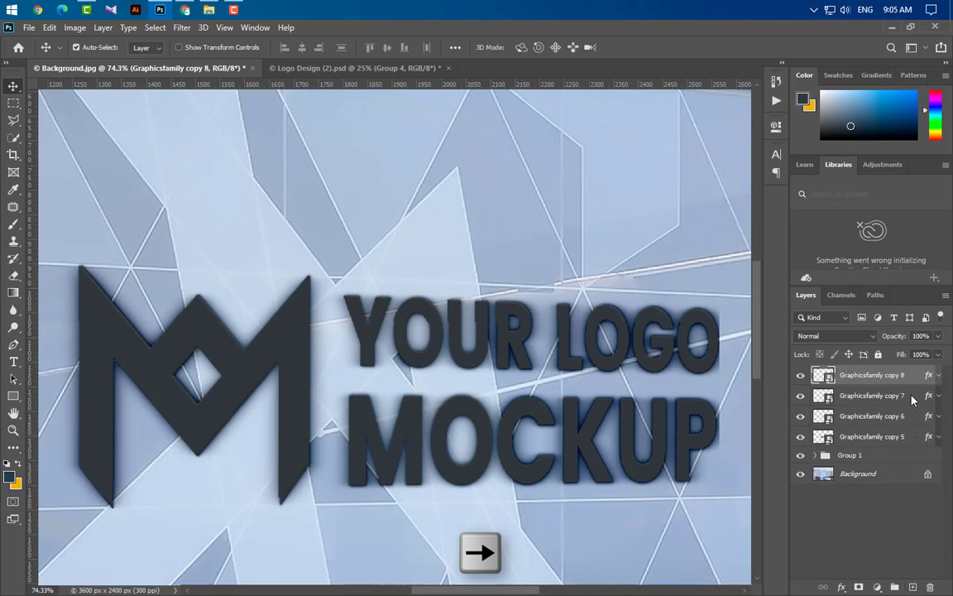
key(alt+Right)
key(alt+Right)
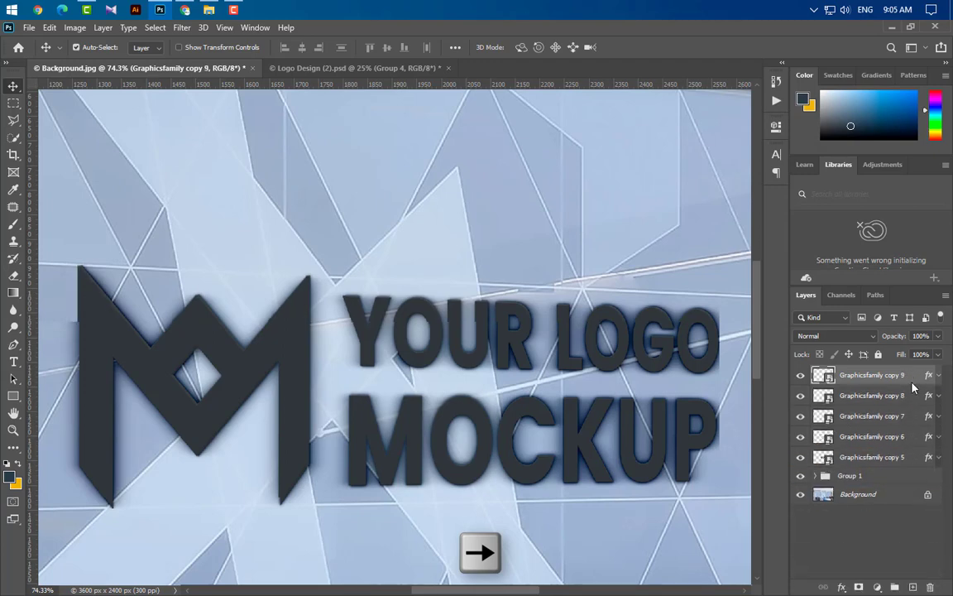
key(alt+Right)
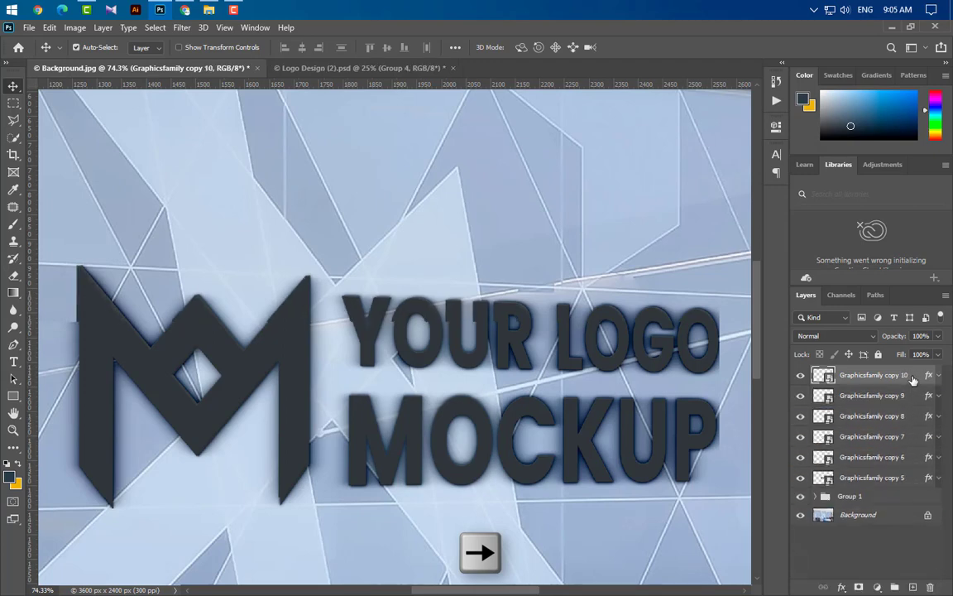
key(alt+Right)
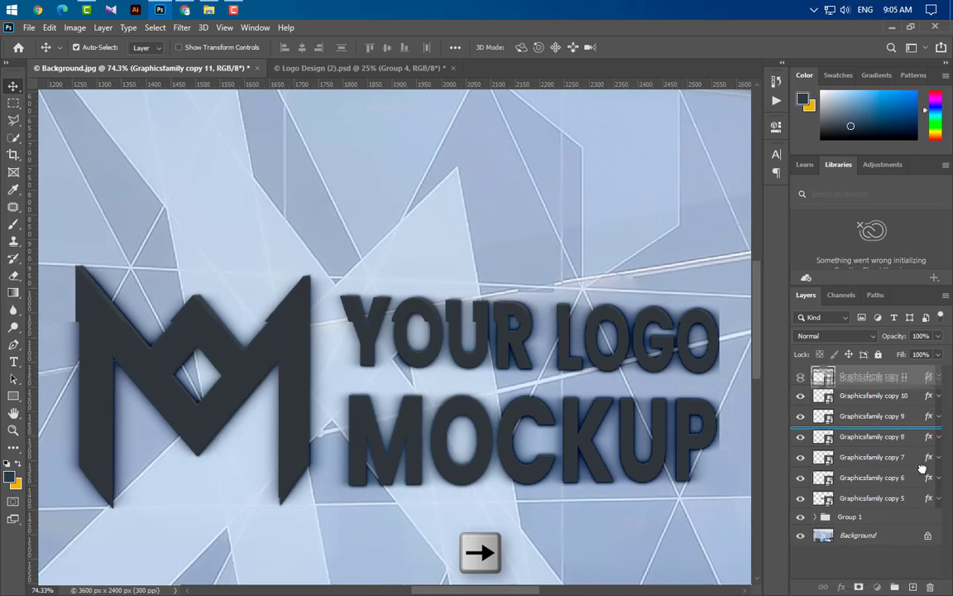
key(alt+Right)
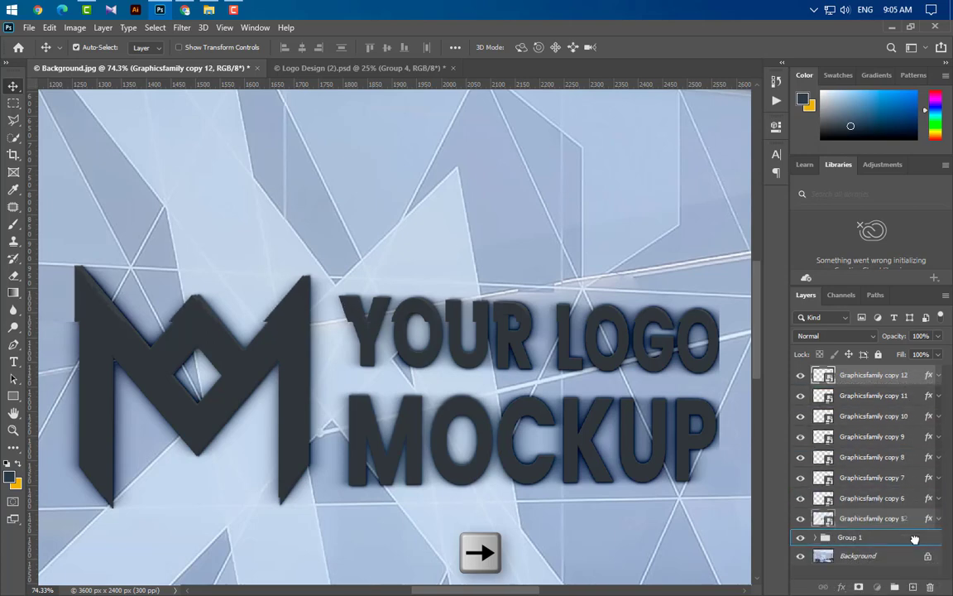
key(alt+Right)
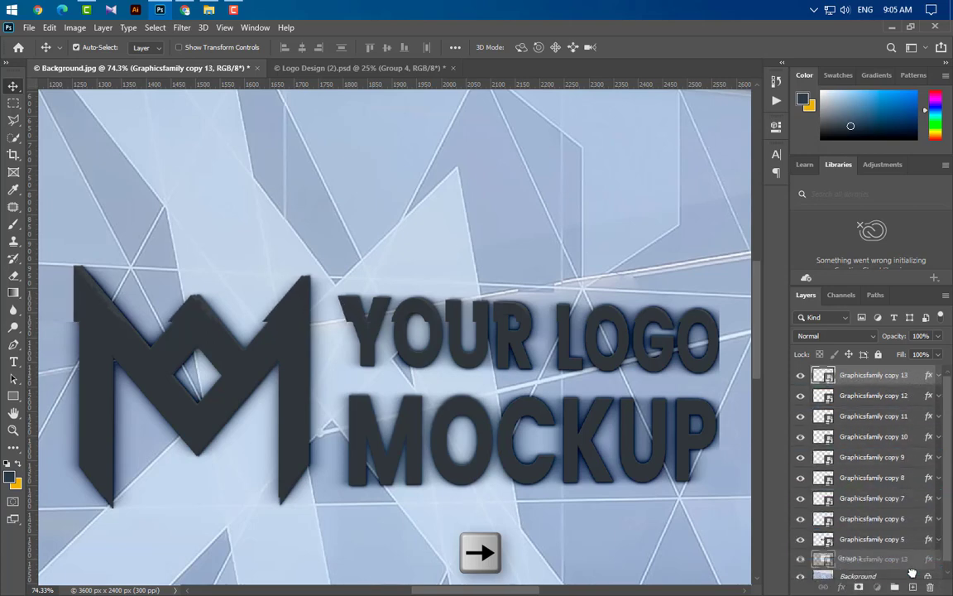
key(alt+Right)
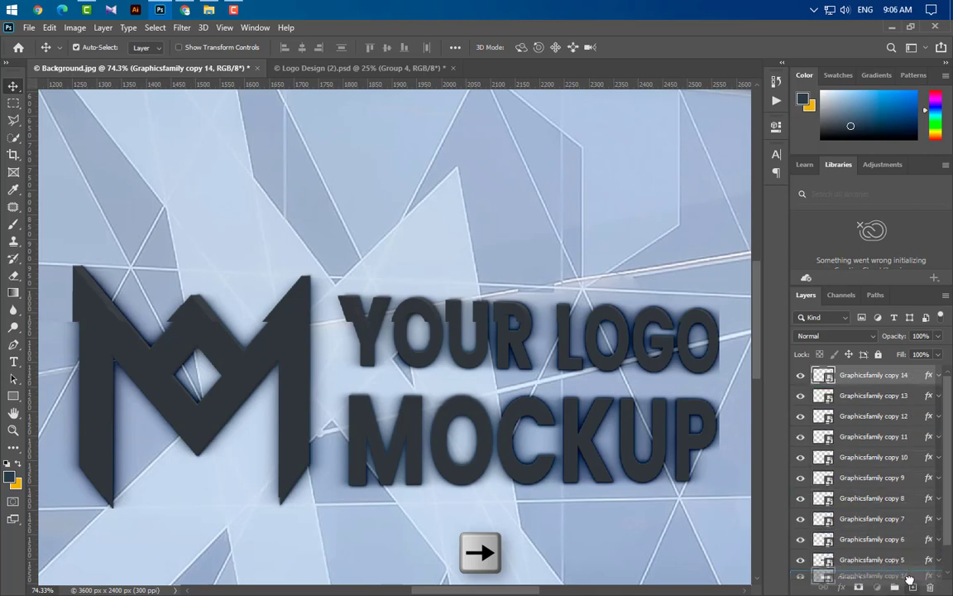
key(alt+Right)
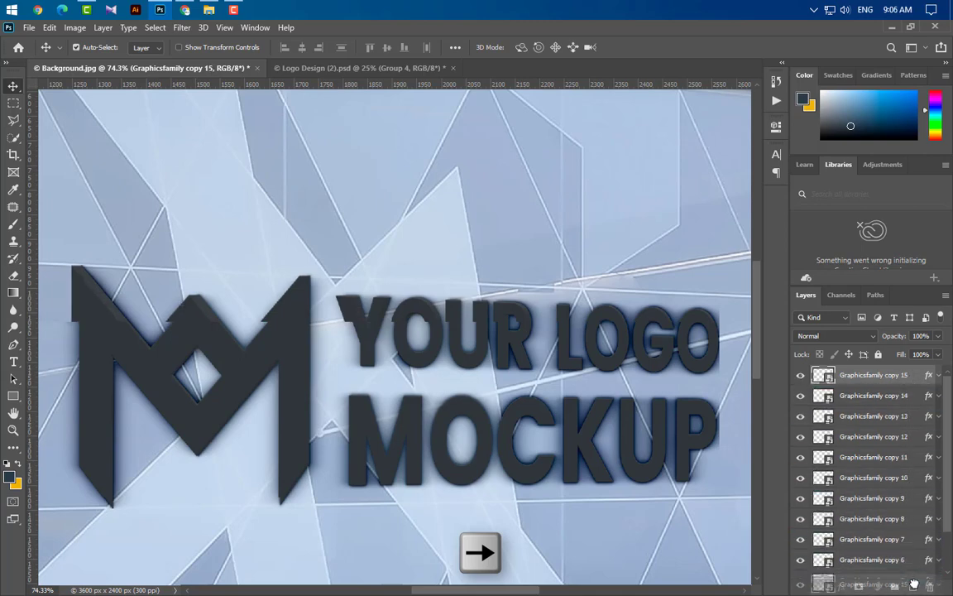
key(alt+Right)
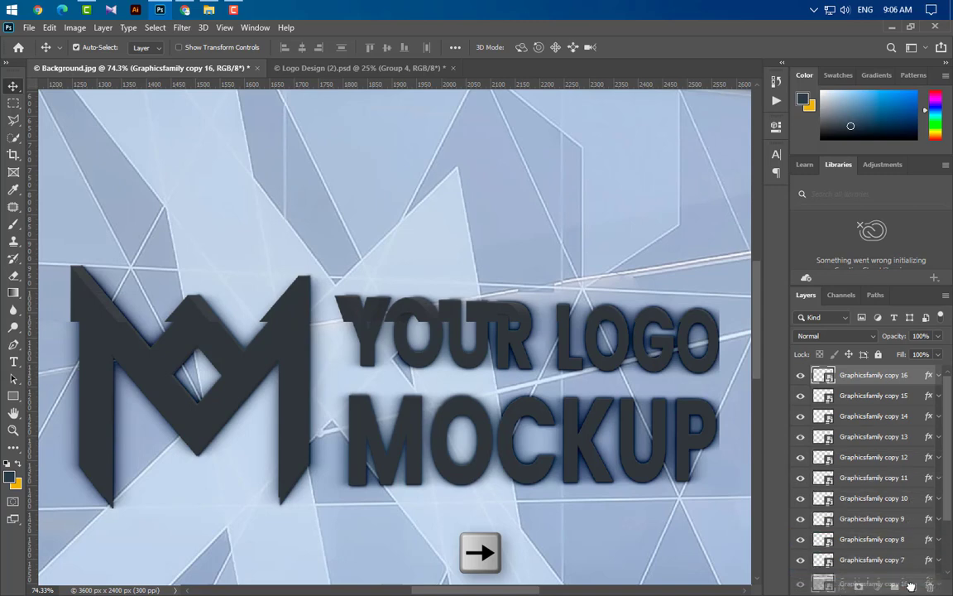
key(alt+Right)
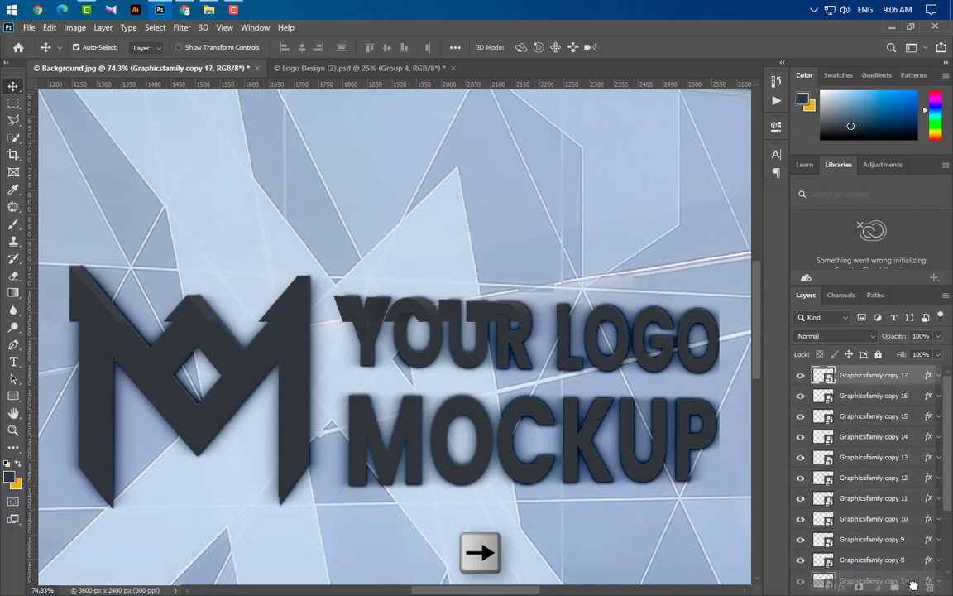
key(alt+Right)
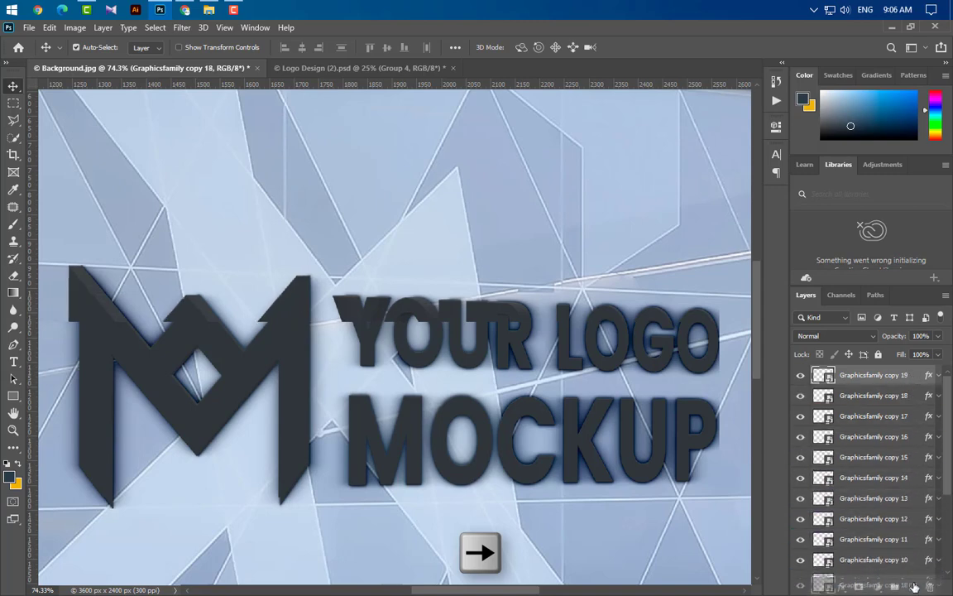
key(alt+Right)
key(alt+Right)
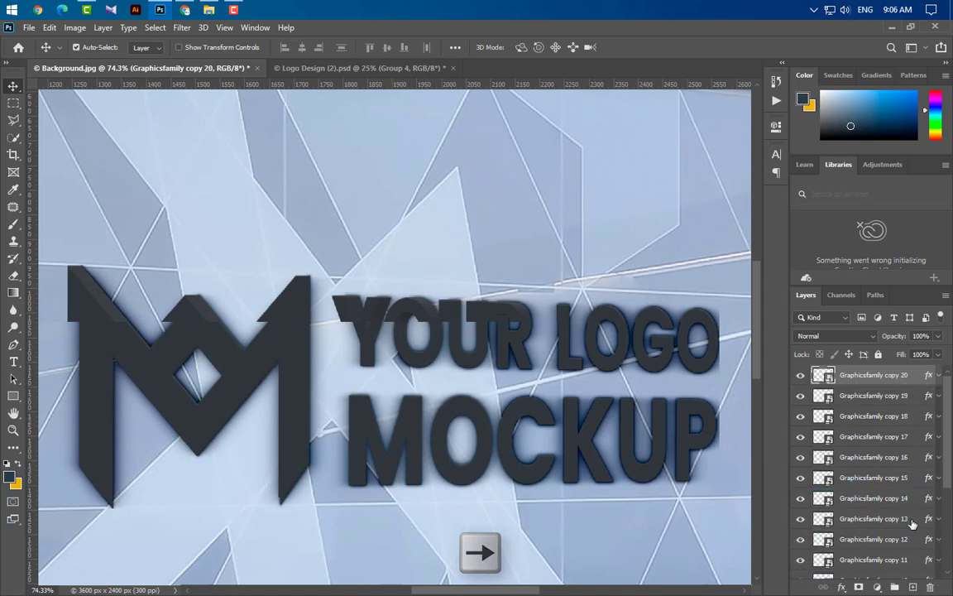
Set the opacity of the seven uppermost logo duplicates, copy 20 down to copy 14, to 20%
ctrl+click(896, 419)
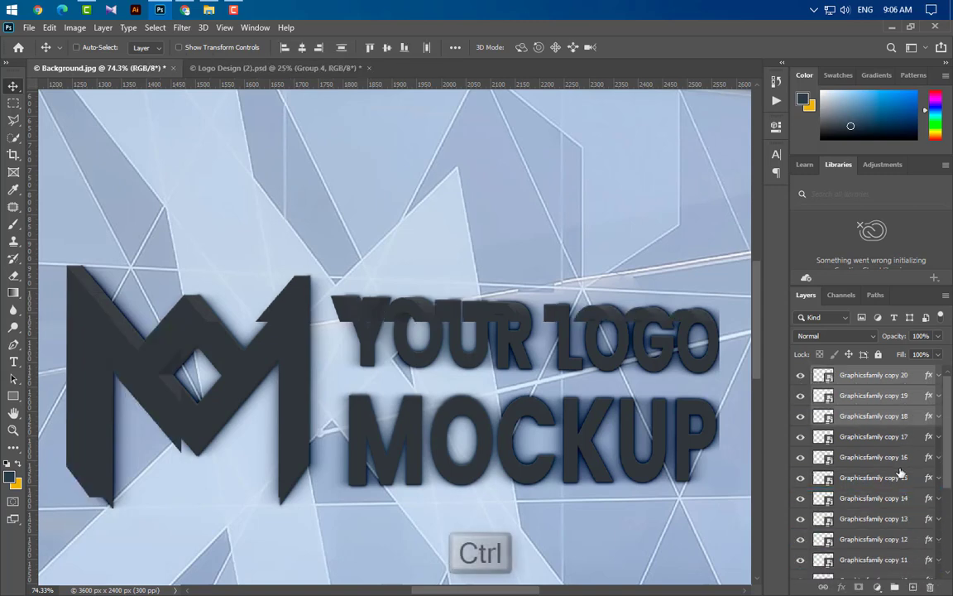
ctrl+click(896, 441)
ctrl+click(891, 459)
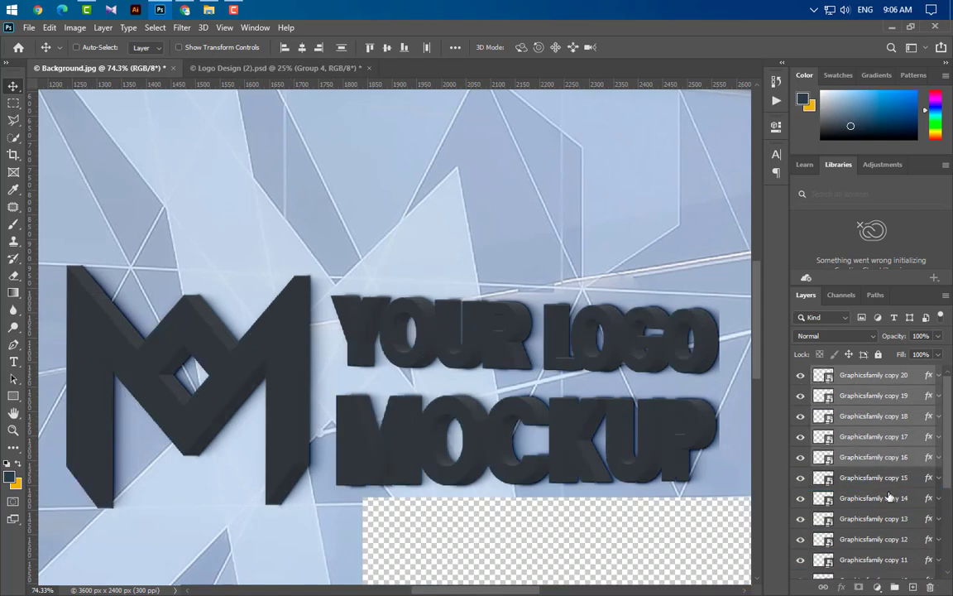
ctrl+click(893, 480)
ctrl+click(896, 500)
ctrl+click(898, 521)
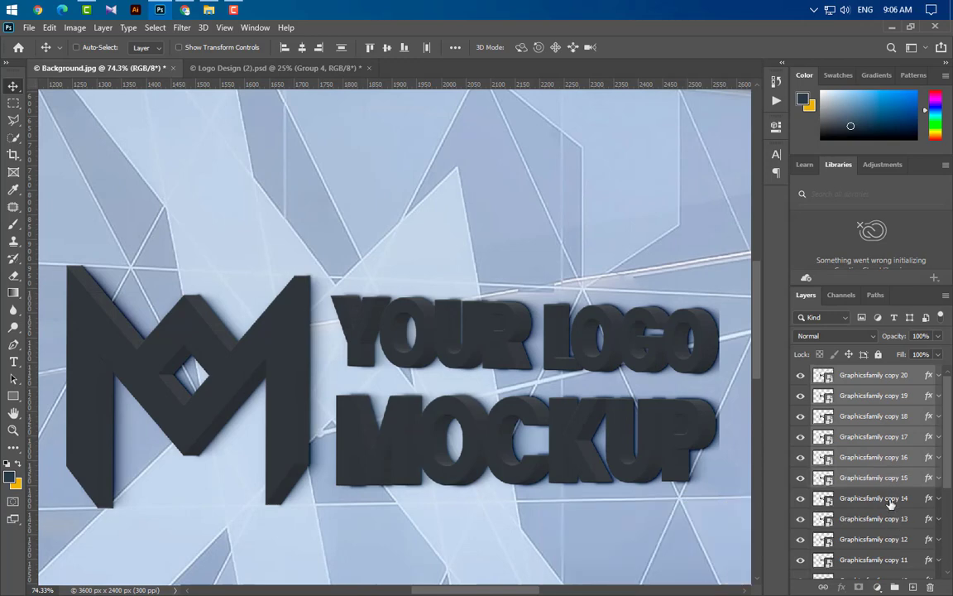
ctrl+click(891, 499)
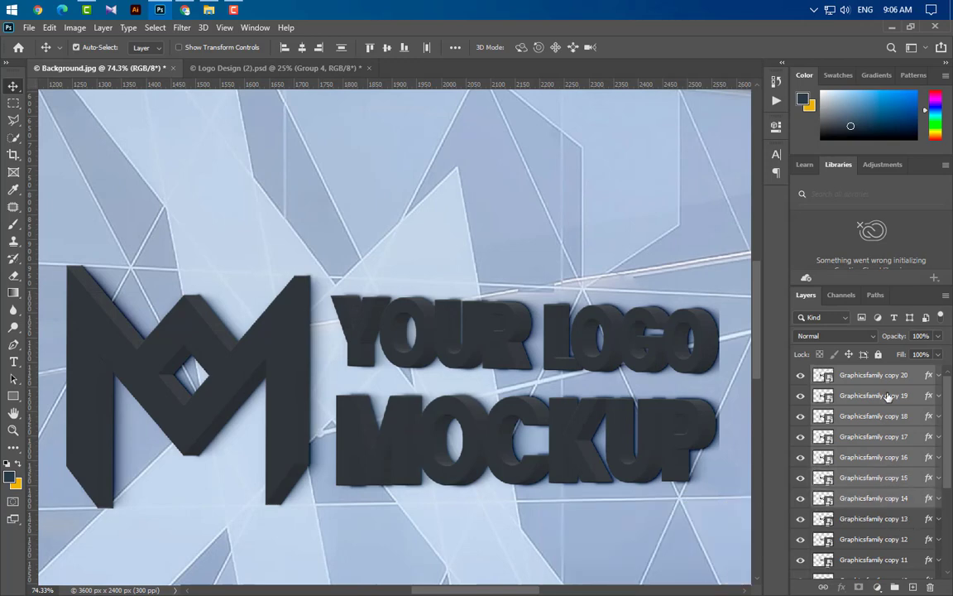
click(920, 336)
text(20)
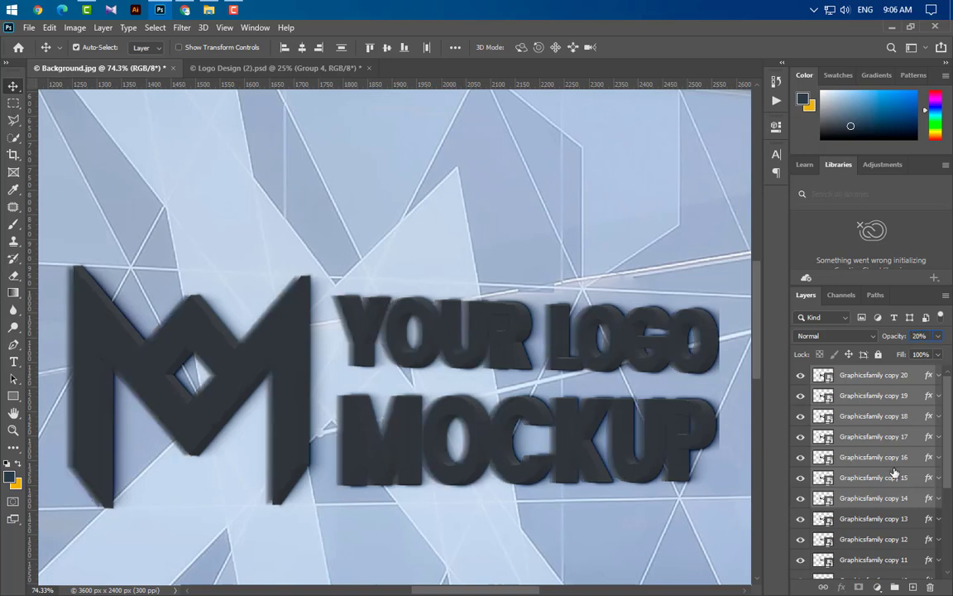
Group all the stacked logo duplicates, from copy 20 down to copy 5, into a new layer group
click(902, 376)
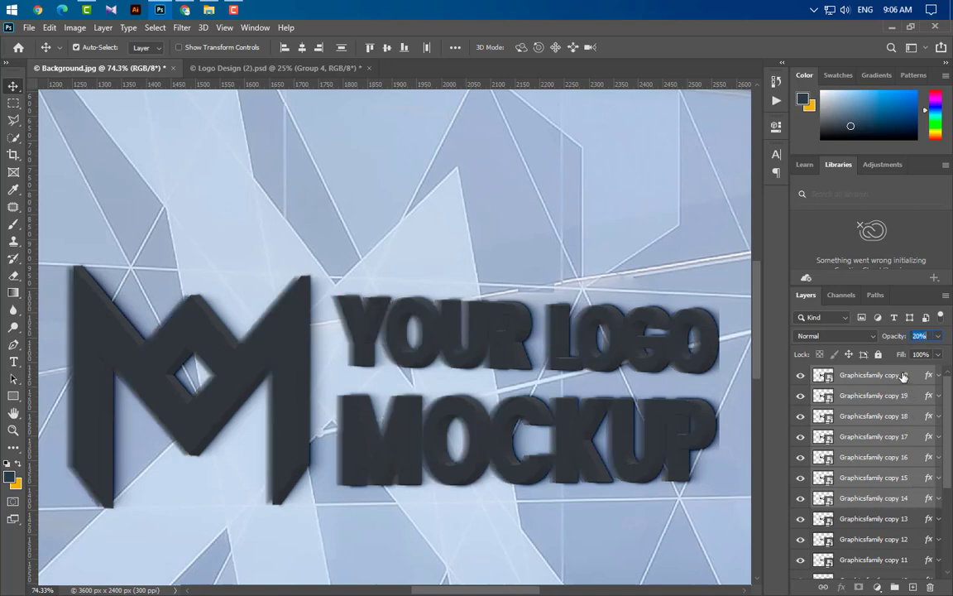
click(13, 104)
click(13, 88)
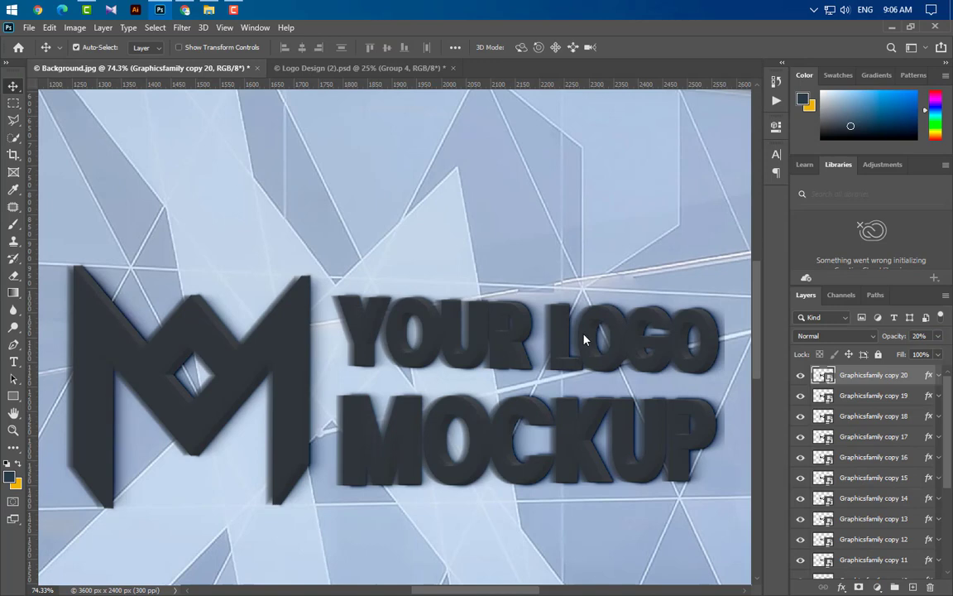
ctrl+click(875, 395)
ctrl+click(875, 416)
ctrl+click(876, 436)
ctrl+click(875, 457)
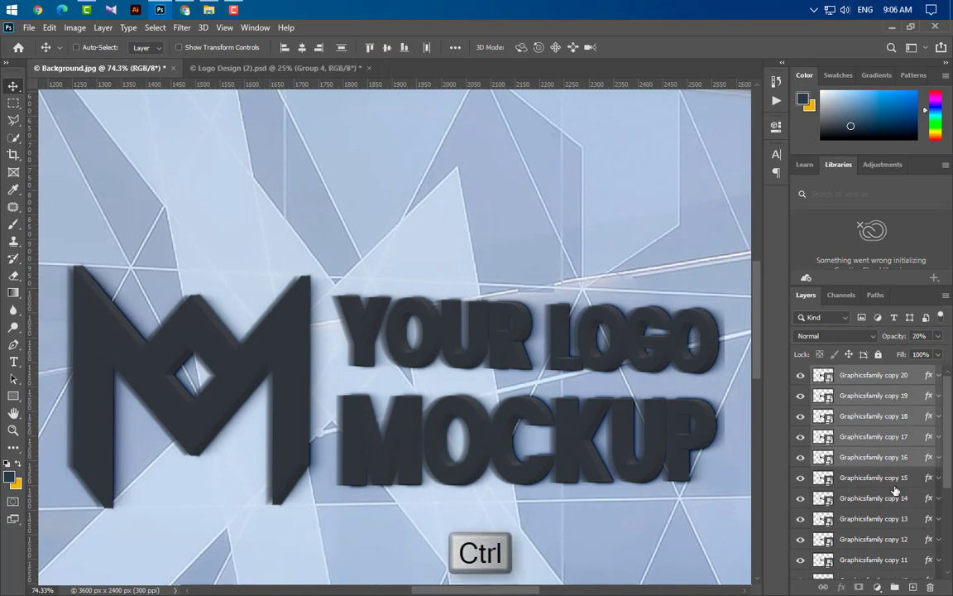
ctrl+click(875, 478)
ctrl+click(876, 498)
ctrl+click(893, 543)
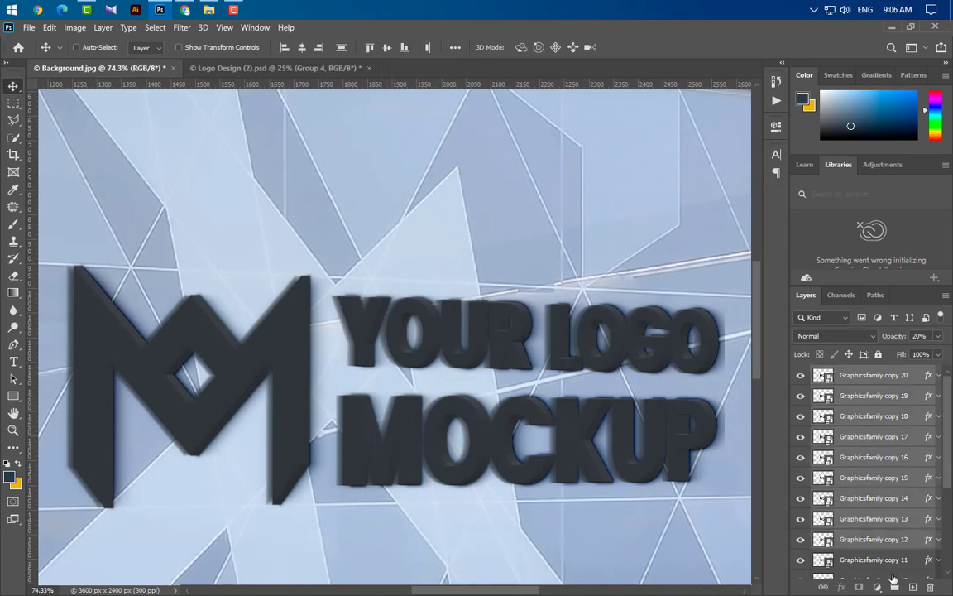
ctrl+click(895, 560)
scroll(898, 555, down, 5)
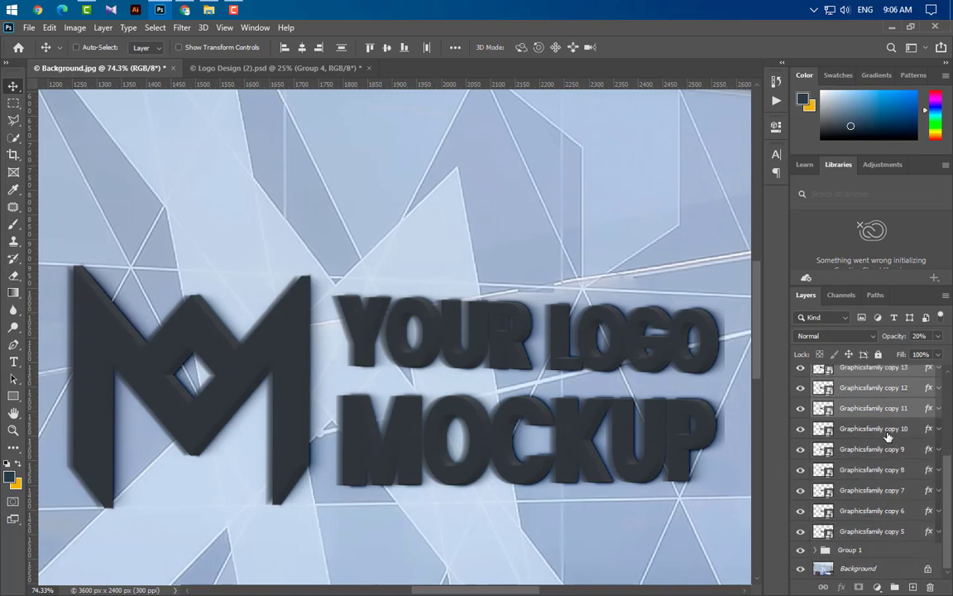
ctrl+click(881, 429)
ctrl+click(882, 450)
ctrl+click(884, 469)
ctrl+click(891, 508)
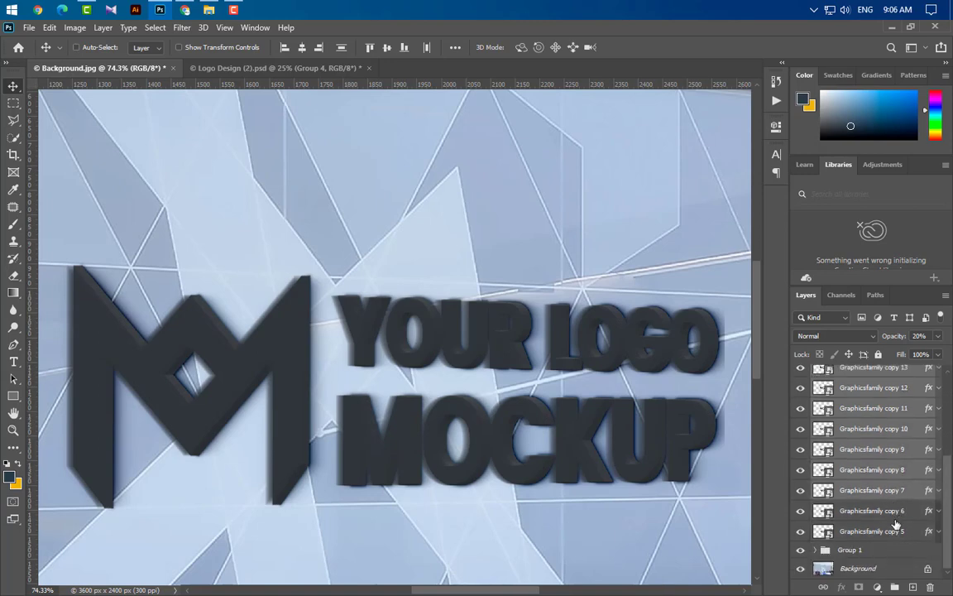
ctrl+click(892, 531)
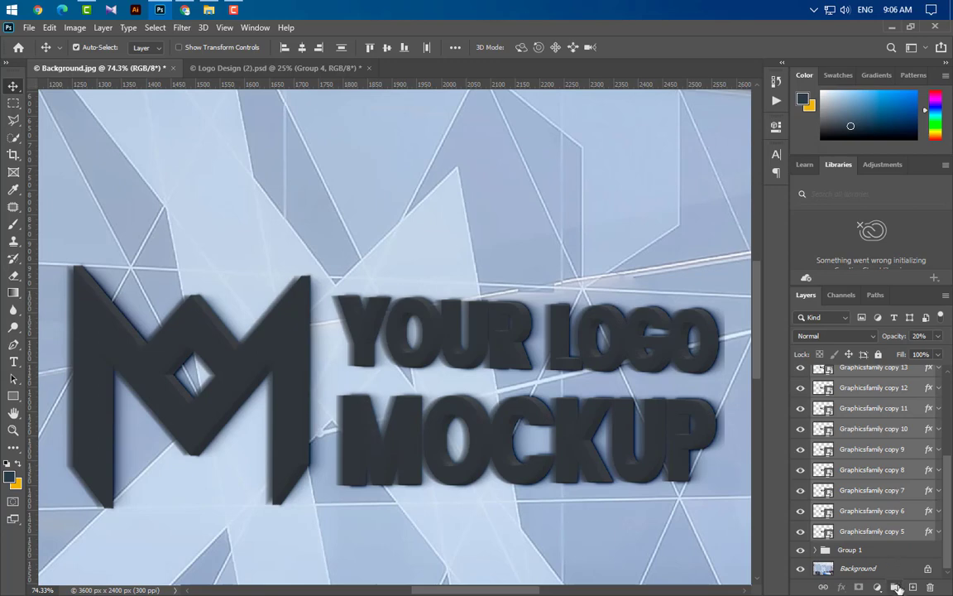
click(895, 587)
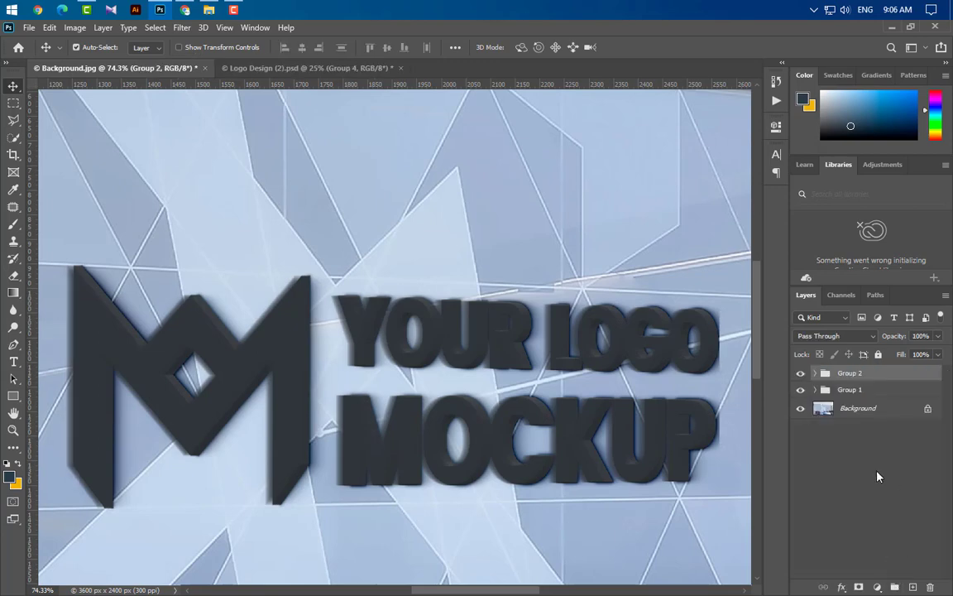
Duplicate Group 1's top logo layer, place the duplicate above Group 2, and hide it
click(815, 390)
drag(879, 412, 912, 587)
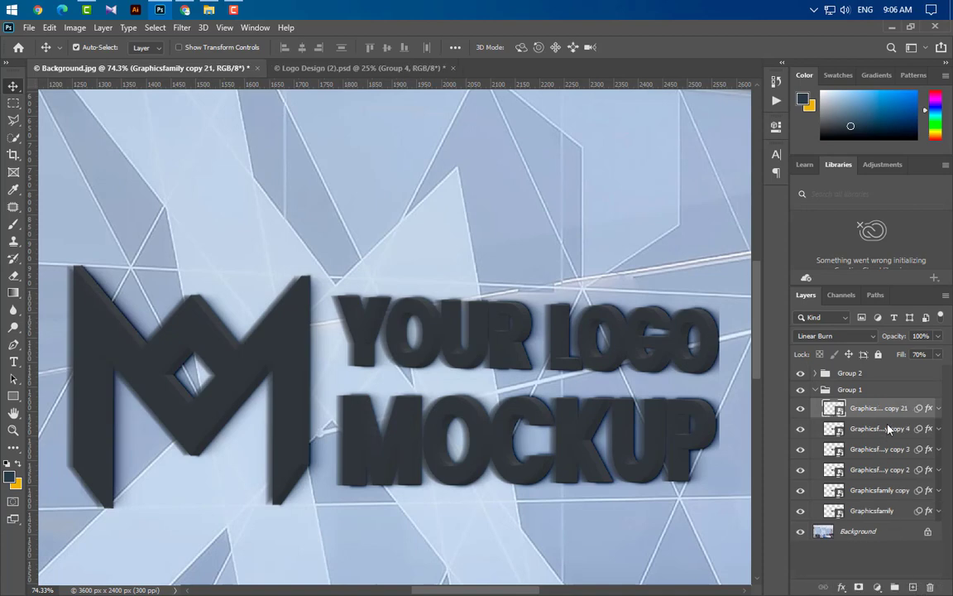
drag(882, 408, 892, 369)
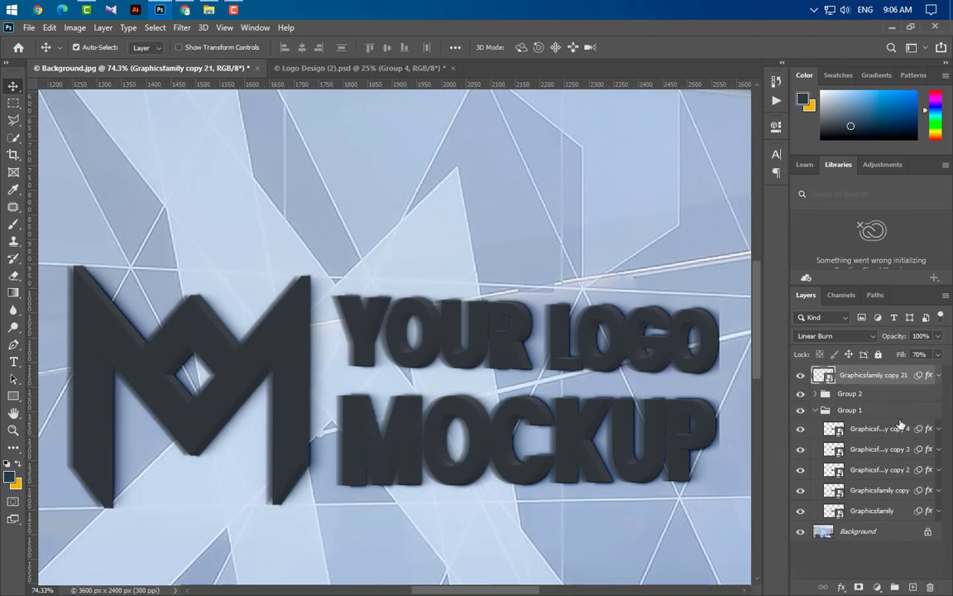
click(816, 411)
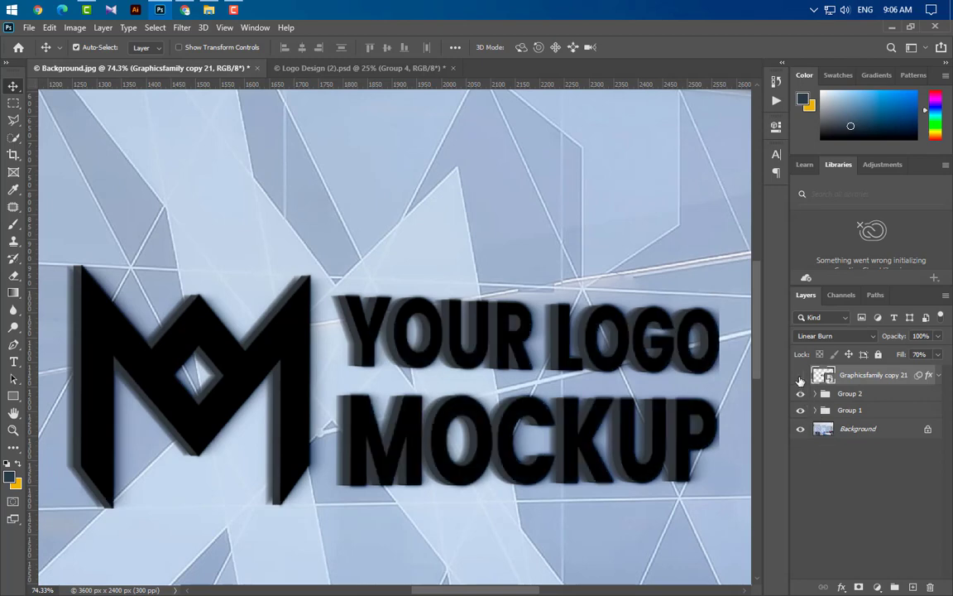
click(799, 377)
Add Bevel & Emboss to Group 2 with style Emboss, technique Smooth, depth 210%, size 15 px, soften 10 px, angle 0° and altitude 30°
click(898, 397)
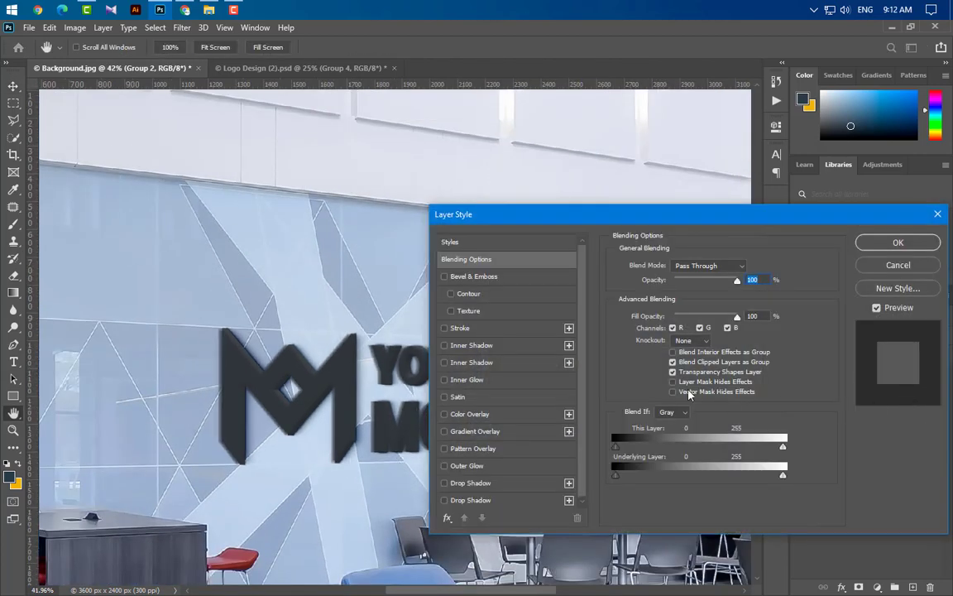
click(510, 278)
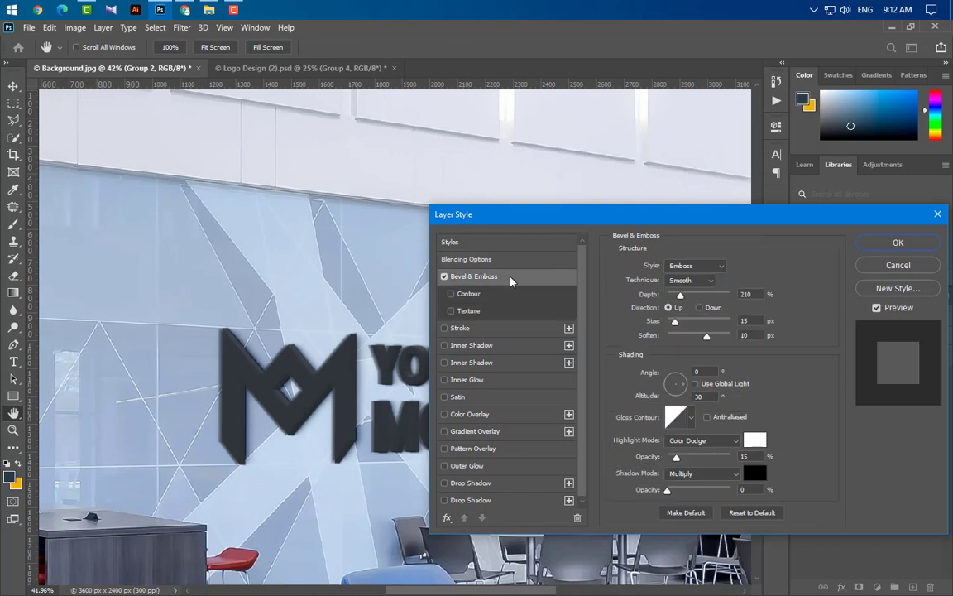
click(711, 268)
click(699, 297)
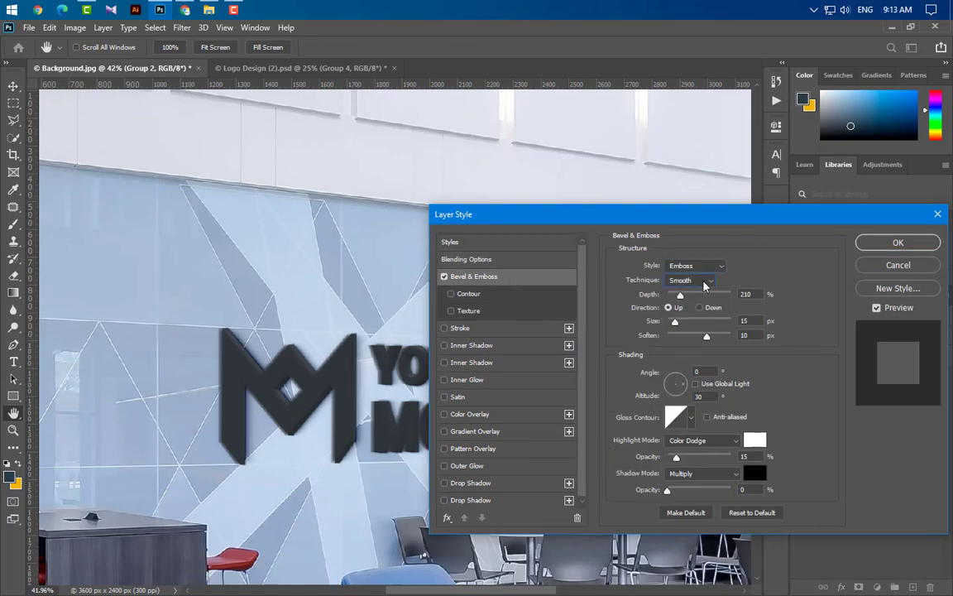
click(703, 280)
click(702, 291)
click(746, 294)
key(Tab)
key(Tab)
key(Tab)
key(Tab)
Set the bevel's highlight to Color Dodge at 15% opacity and its shadow to Multiply at 0%
click(712, 440)
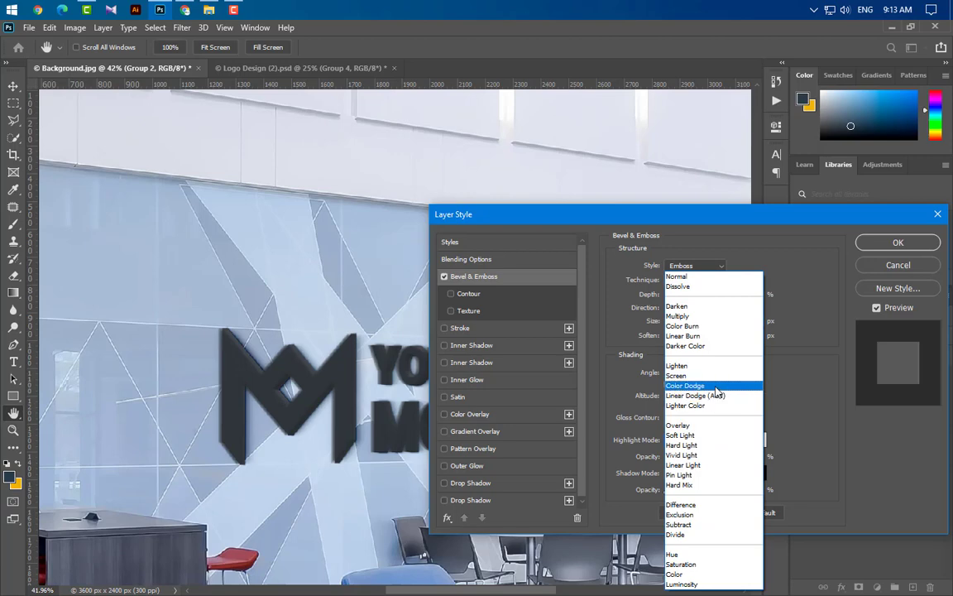
click(722, 389)
key(Tab)
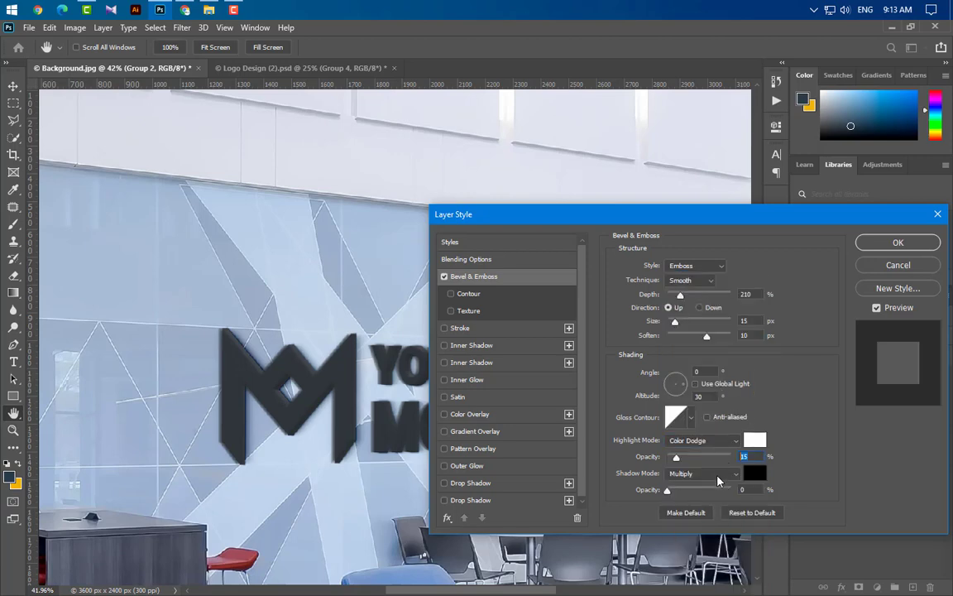
click(717, 480)
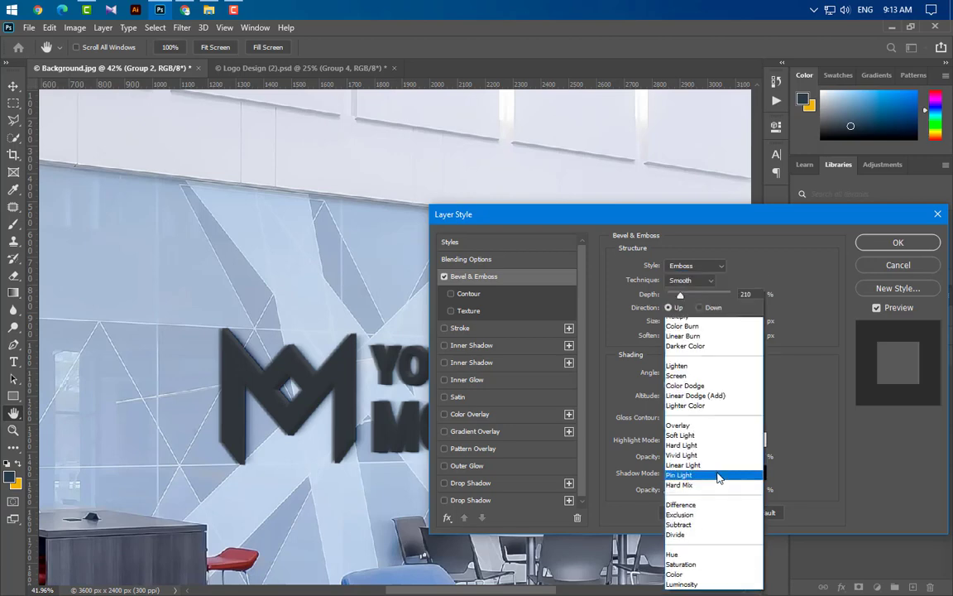
click(695, 318)
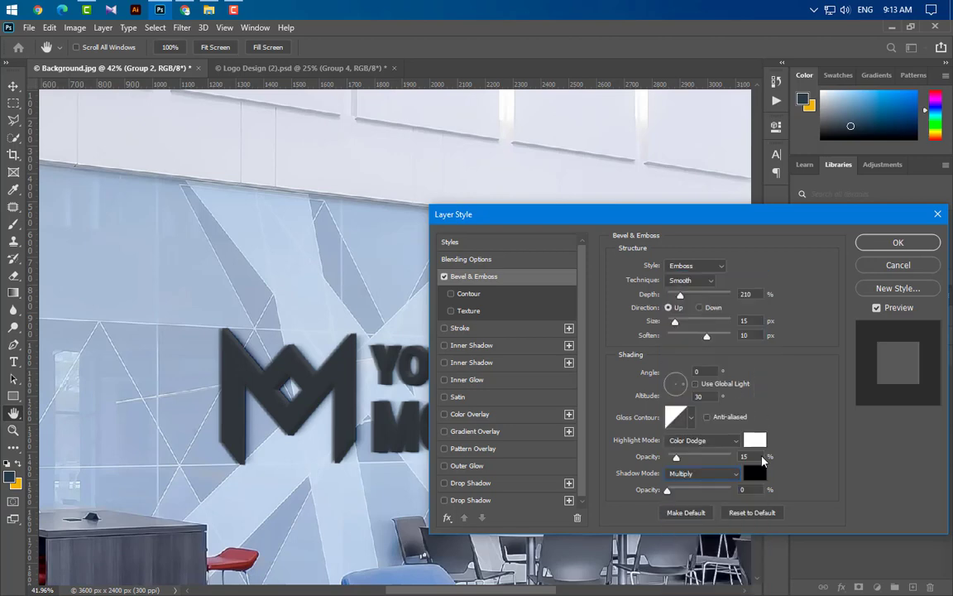
Add a white Inner Shadow to Group 2 in Linear Dodge (Add) mode with 0% opacity, angle -180°, distance 4 px and size 8 px
click(495, 344)
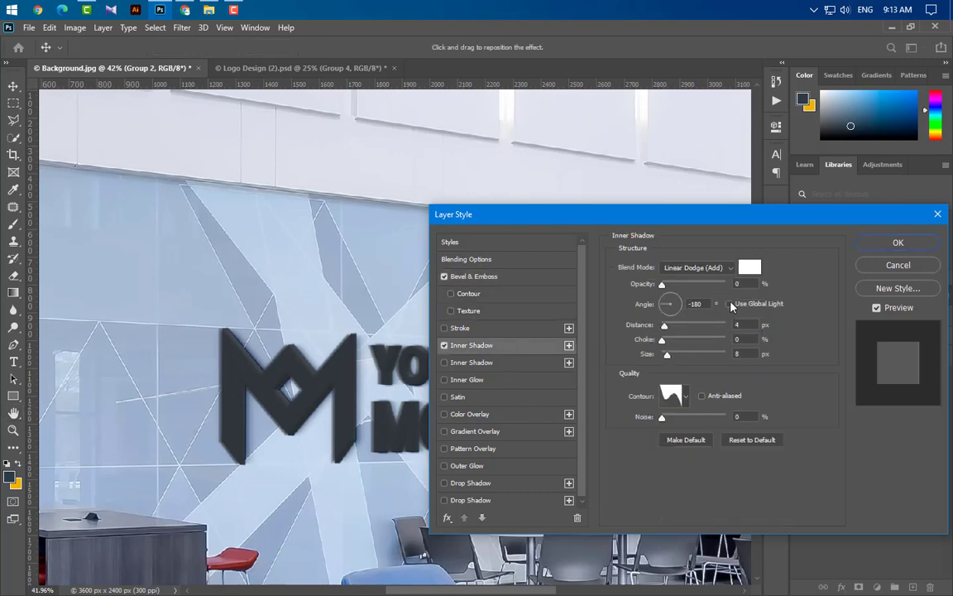
click(714, 273)
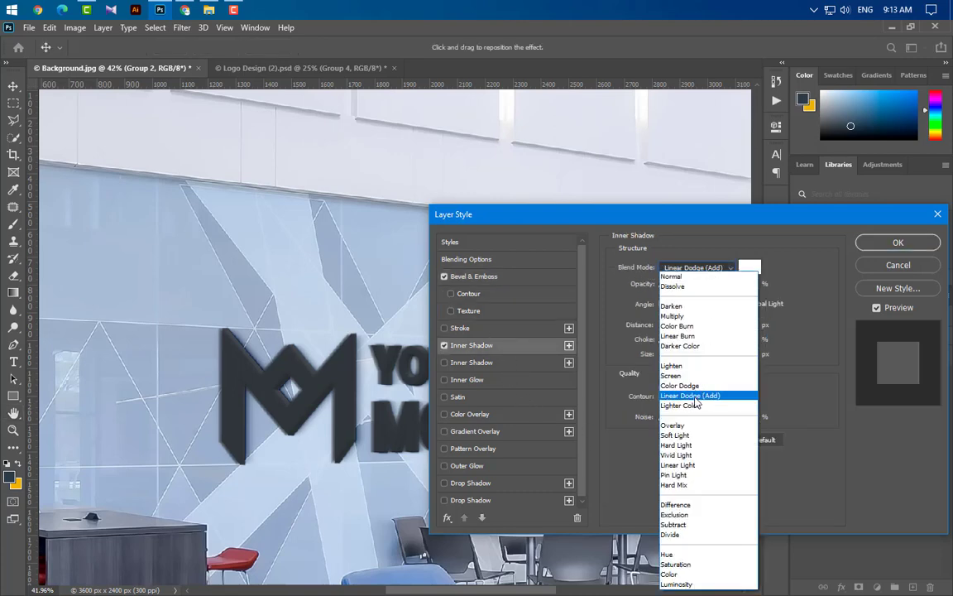
click(695, 397)
click(749, 267)
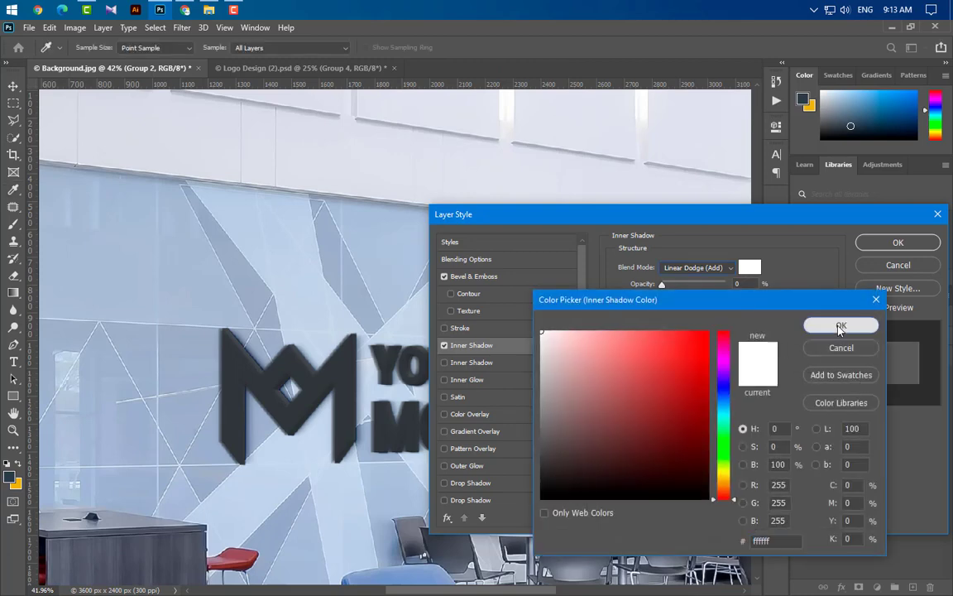
click(840, 327)
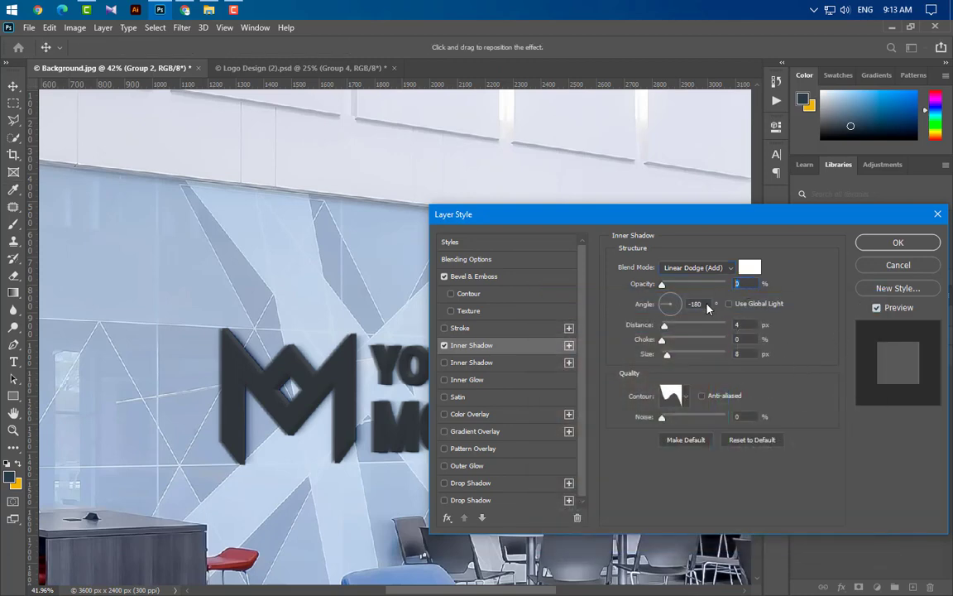
key(Tab)
key(Tab)
click(686, 396)
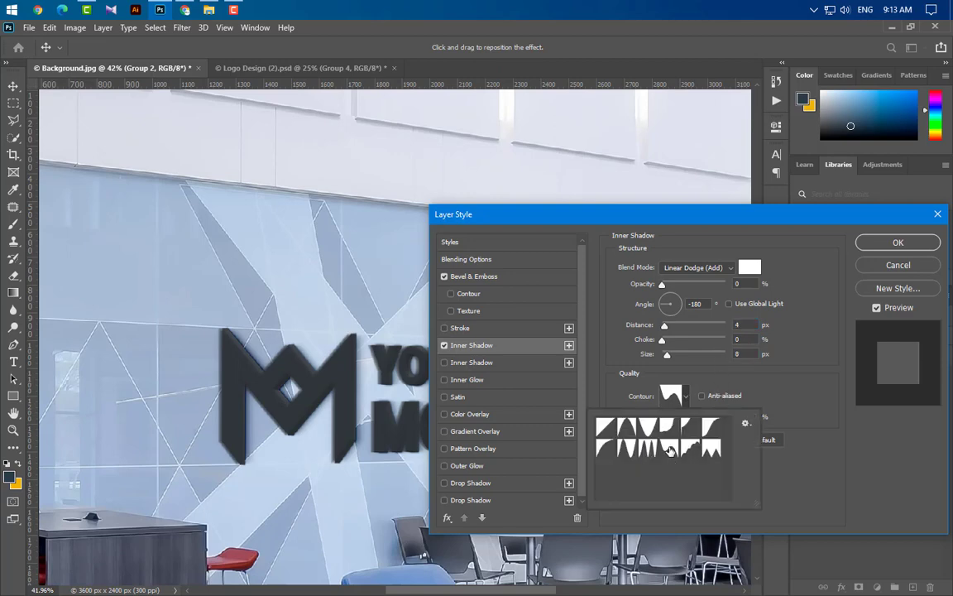
click(807, 505)
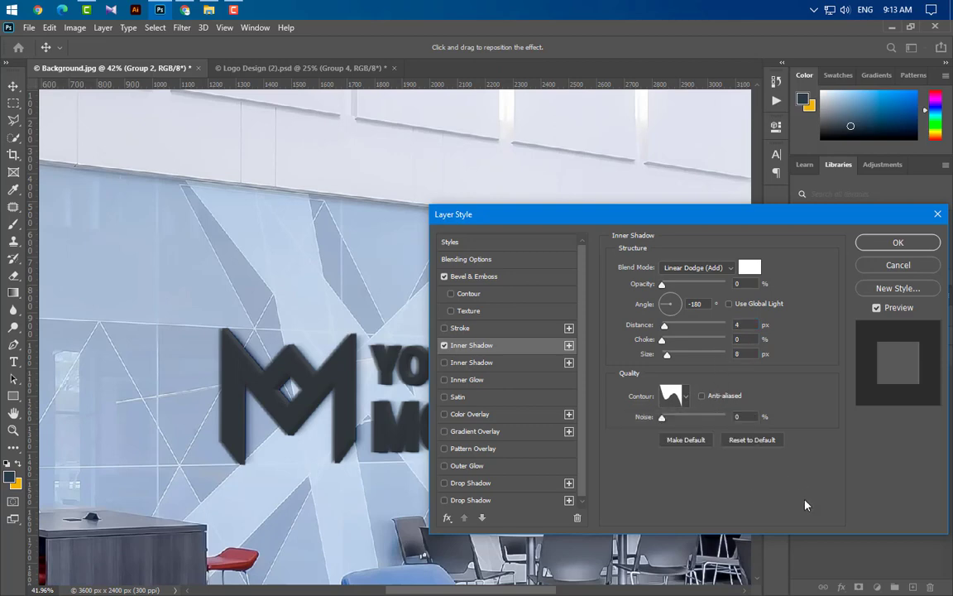
Add a second Inner Shadow in black 000000 with Linear Burn, 25% opacity, angle 15°, distance 2 px and size 15 px
click(512, 365)
click(703, 268)
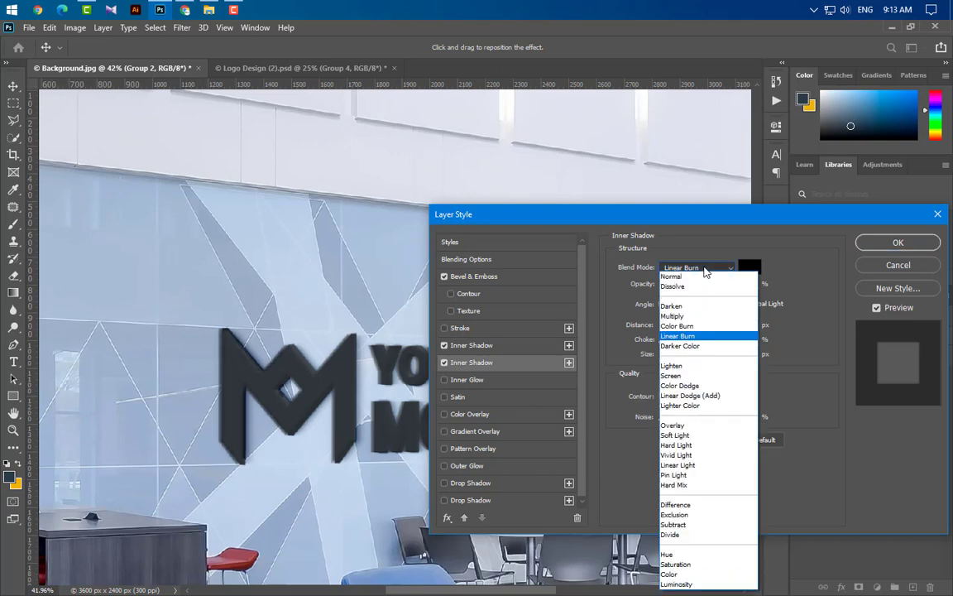
click(699, 337)
click(749, 267)
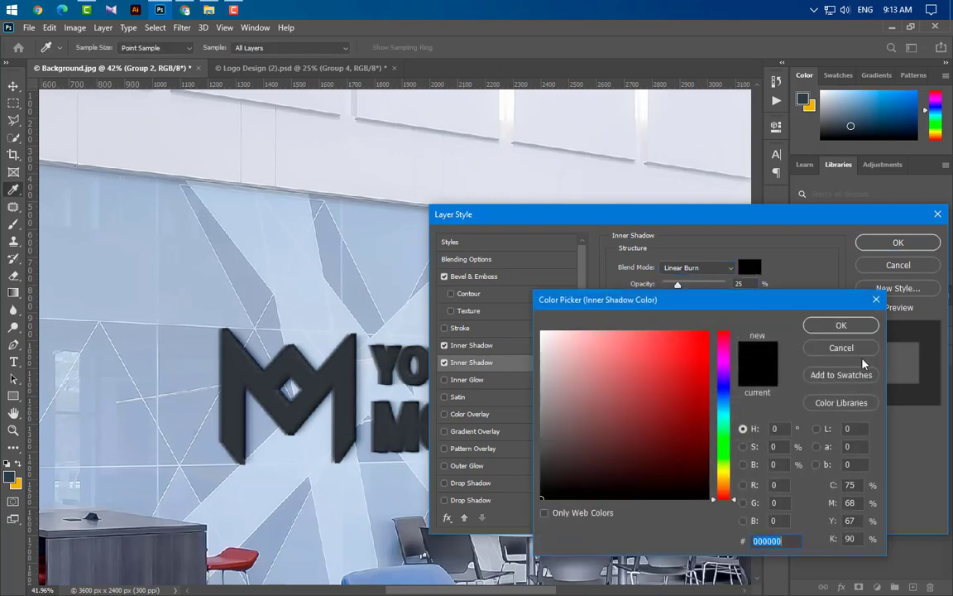
click(838, 326)
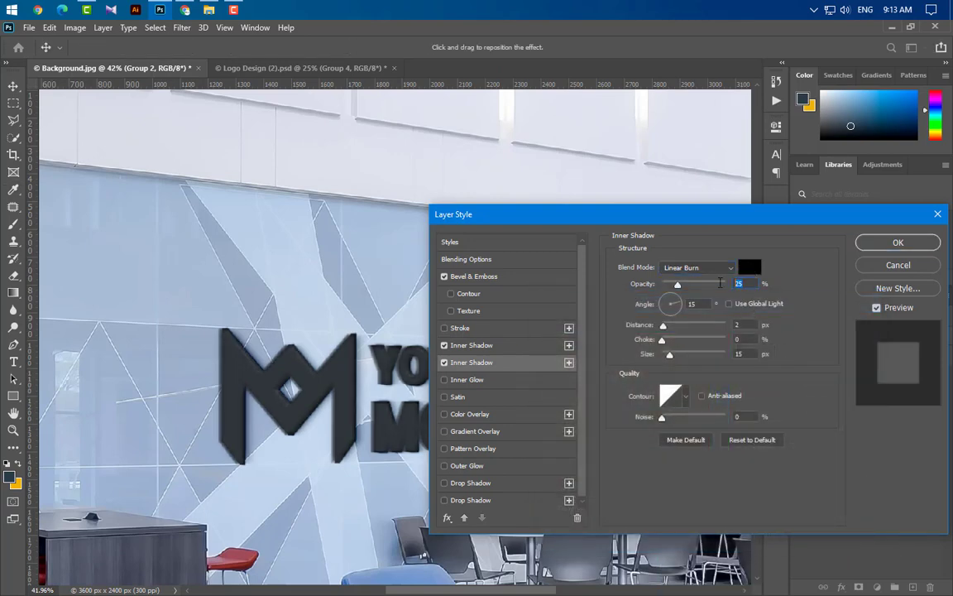
click(729, 324)
click(739, 355)
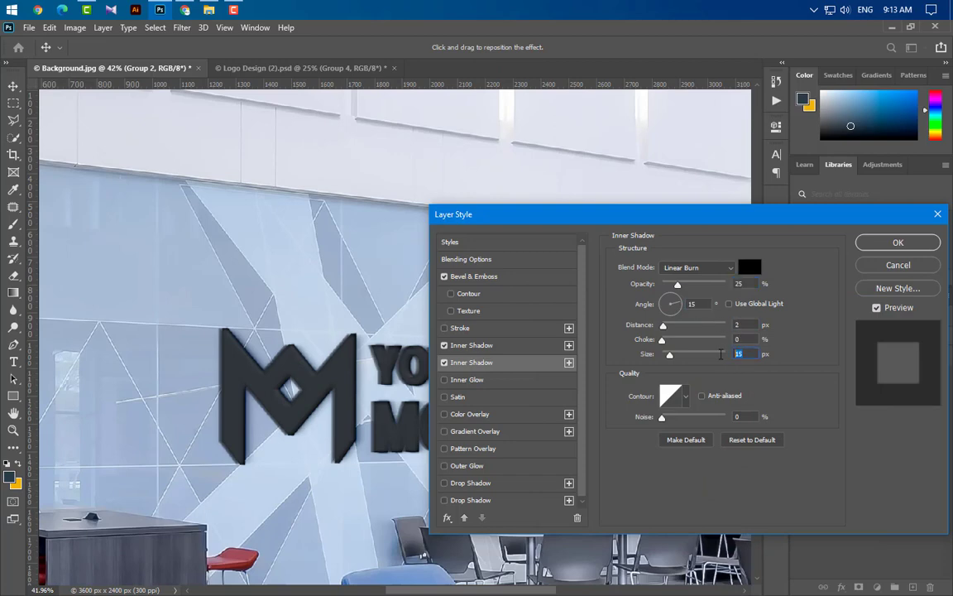
Add a Color Overlay to Group 2 in Normal mode at 100% opacity with color 1e1e1e
click(508, 416)
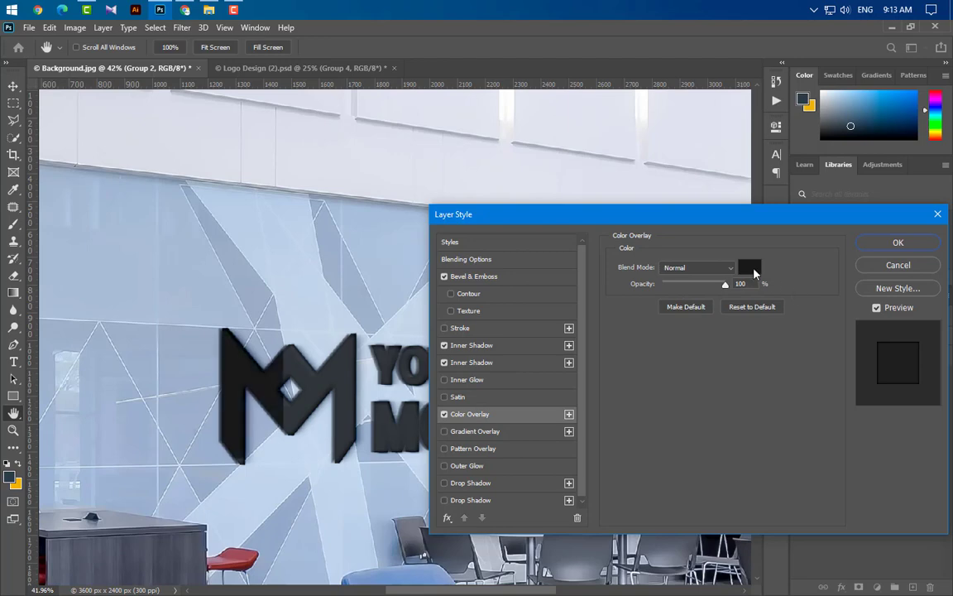
click(750, 267)
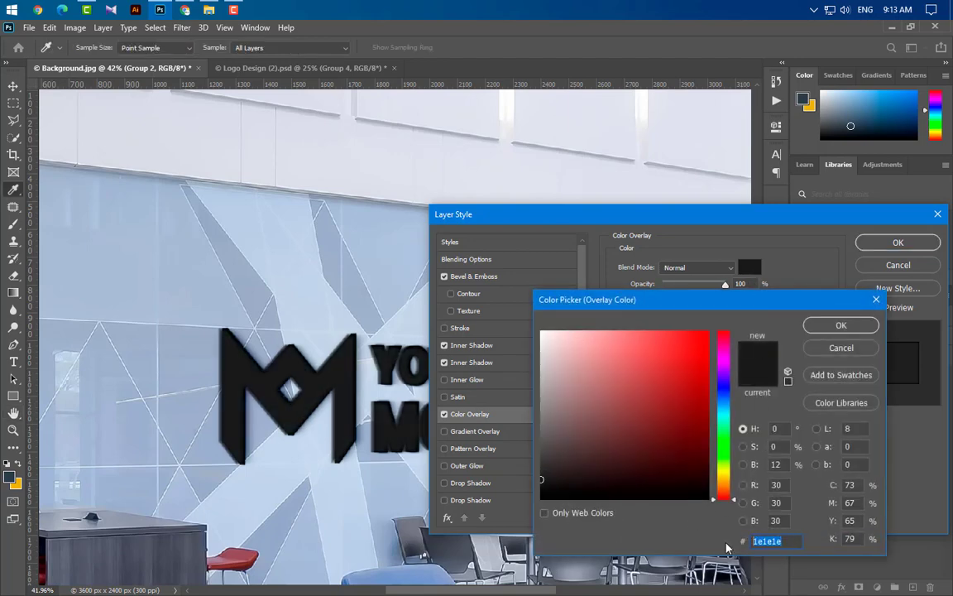
click(841, 326)
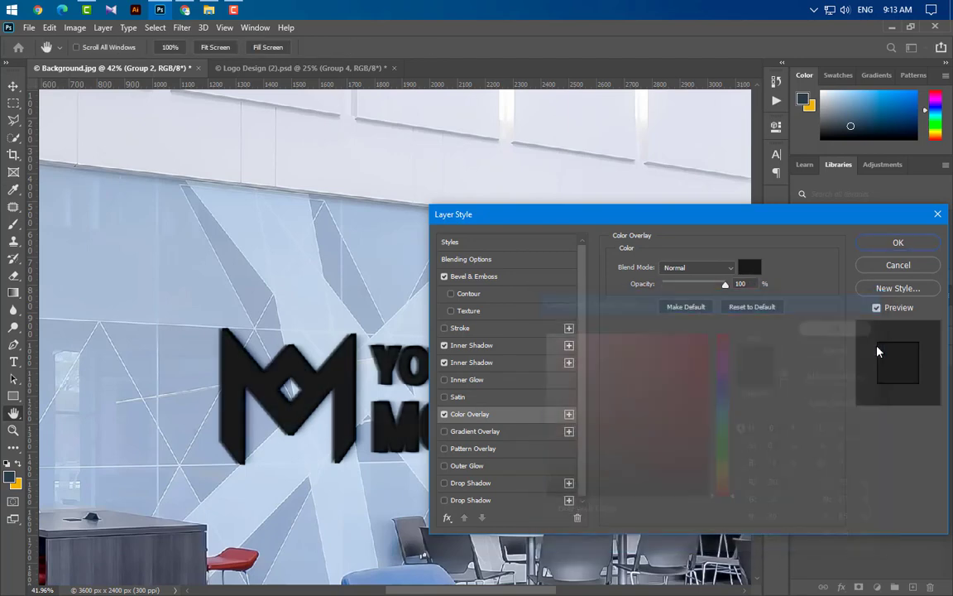
Add a black Drop Shadow to Group 2 in Multiply mode with 50% opacity, angle 25°, distance 2 px and size 8 px
click(496, 484)
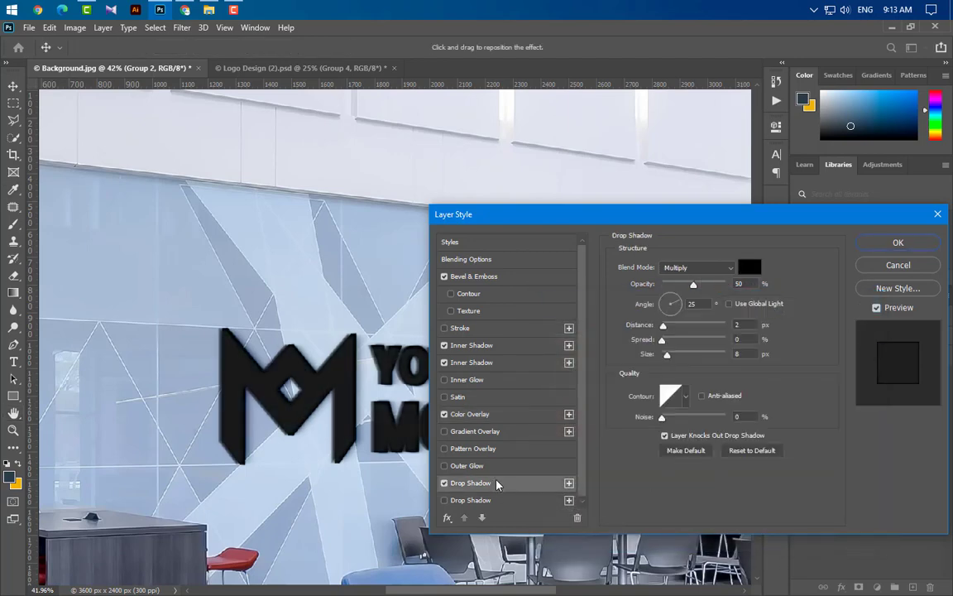
click(707, 268)
click(693, 316)
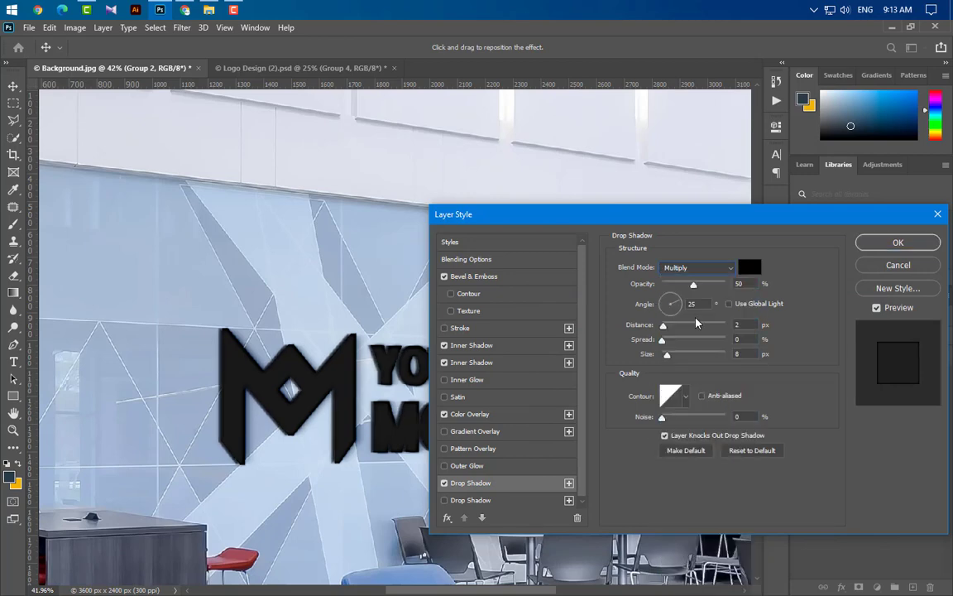
click(750, 268)
click(811, 324)
click(738, 325)
Add a second black Drop Shadow with Color Burn, 15% opacity, angle 0°, distance 2 px and size 8 px, and apply the layer style
click(470, 500)
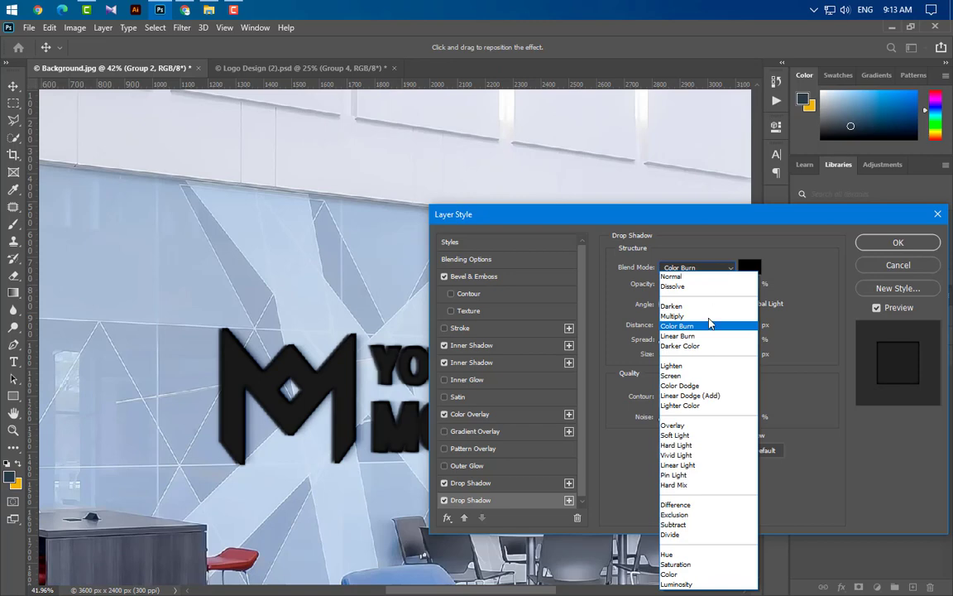
click(708, 327)
click(749, 267)
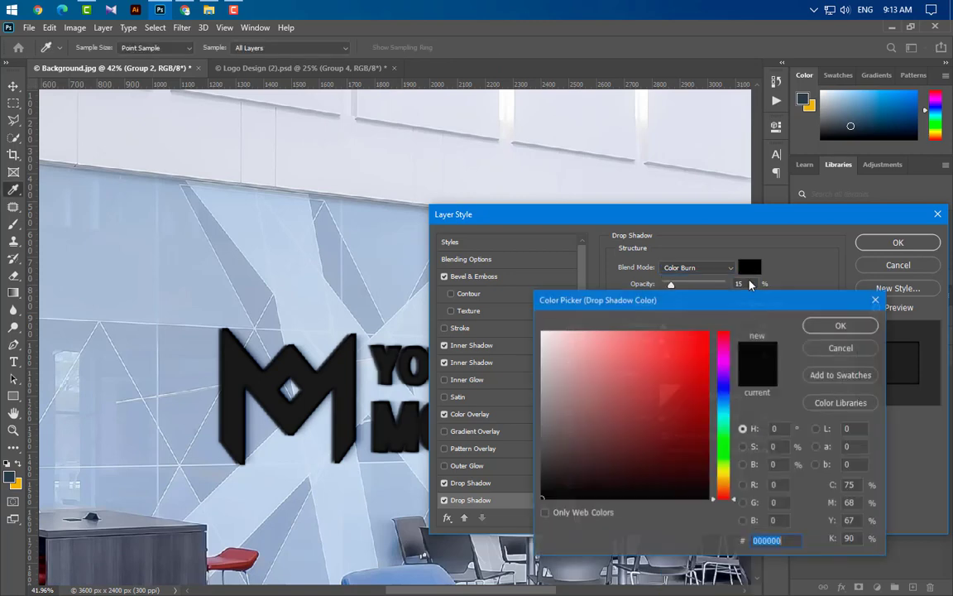
click(835, 327)
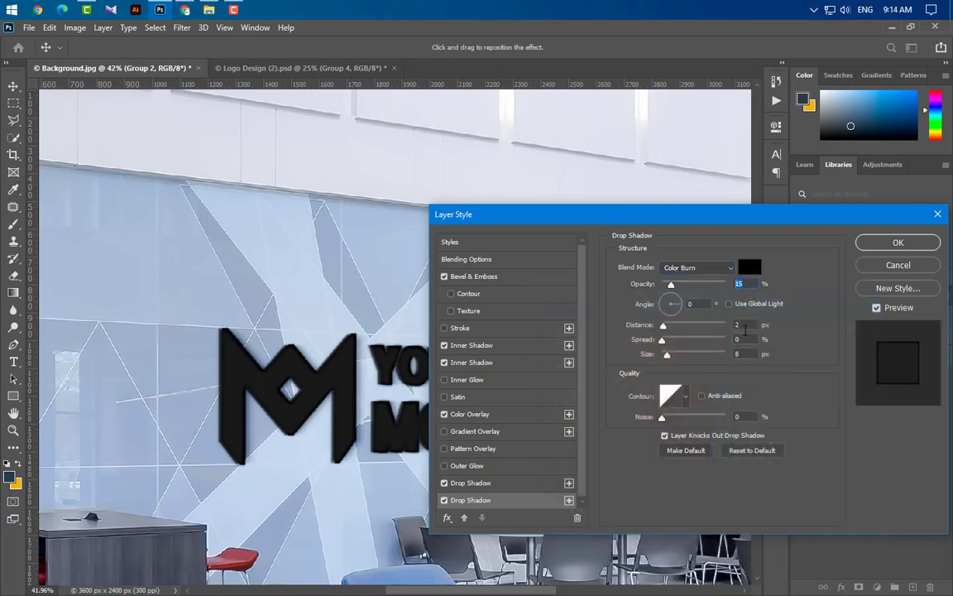
click(744, 326)
double_click(743, 354)
click(898, 241)
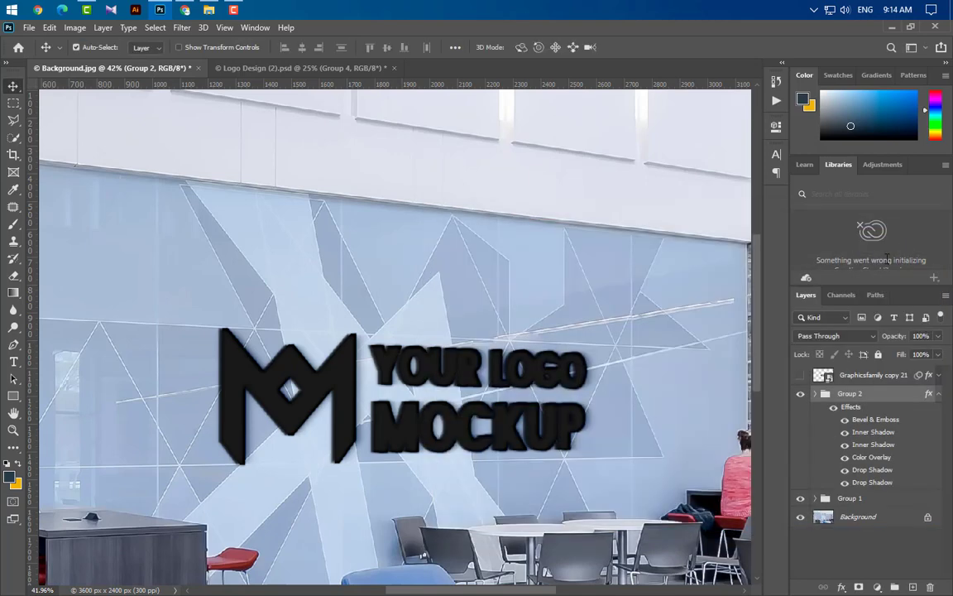
Show the Graphicsfamily copy 21 layer and delete its Gaussian Blur smart filter
click(938, 398)
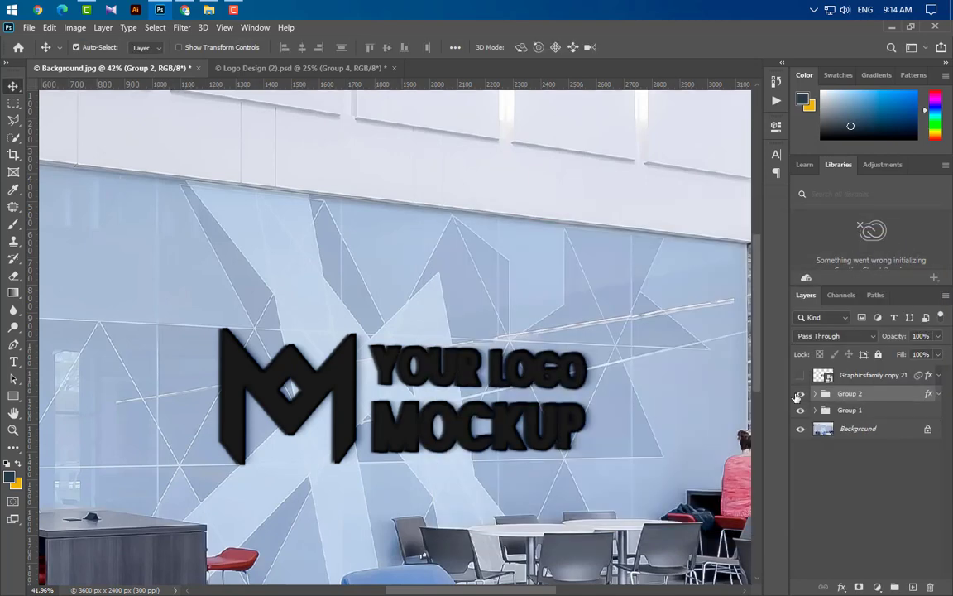
click(801, 378)
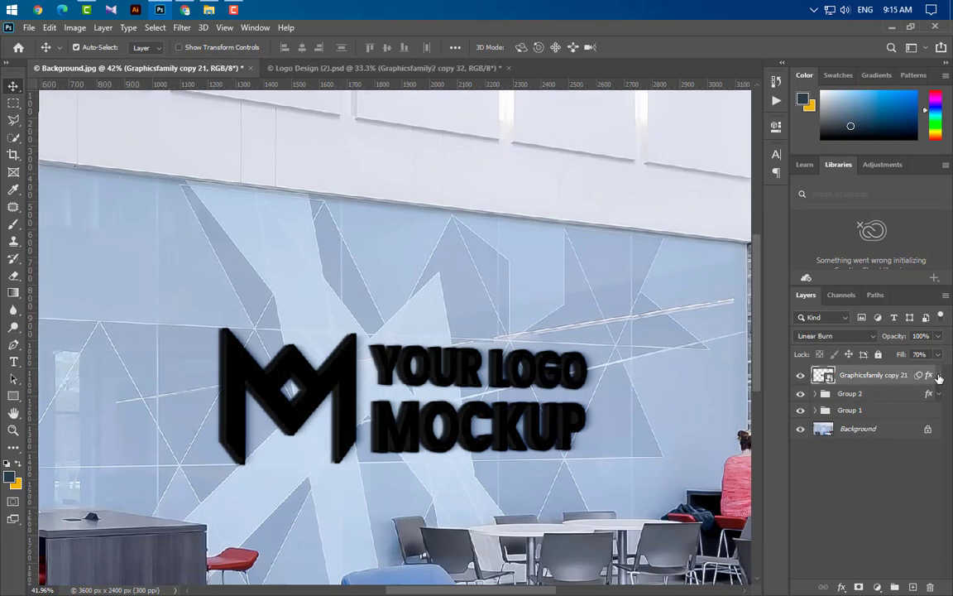
click(939, 376)
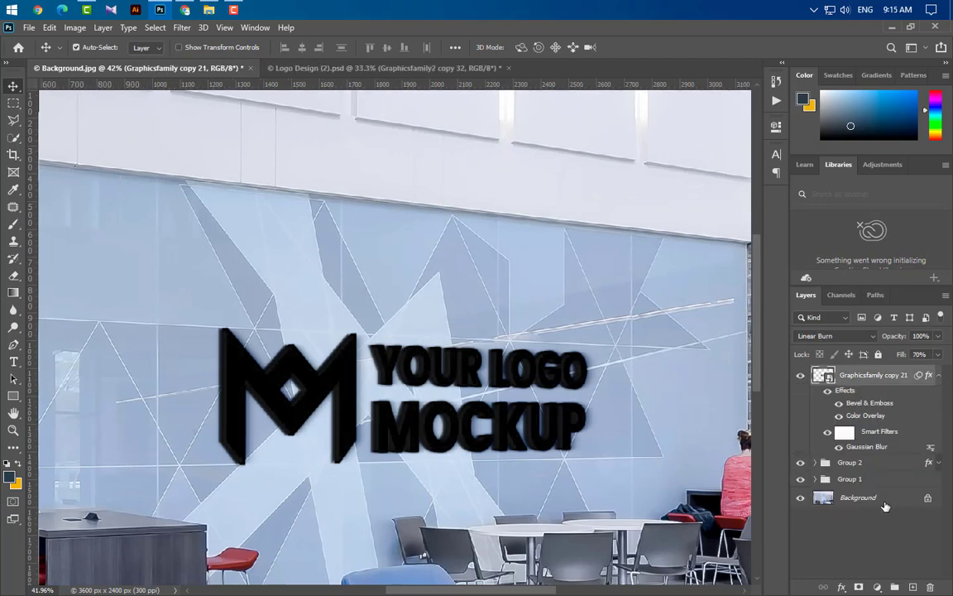
drag(920, 376, 931, 588)
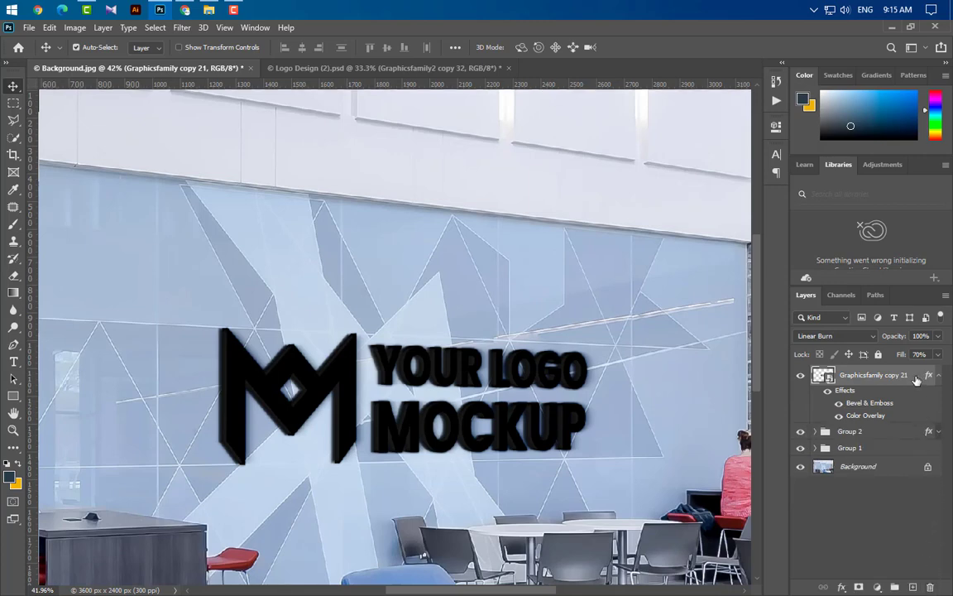
Apply an Add Noise filter to Graphicsfamily copy 21 with amount 5% and Uniform distribution
click(177, 27)
mouse_move(183, 214)
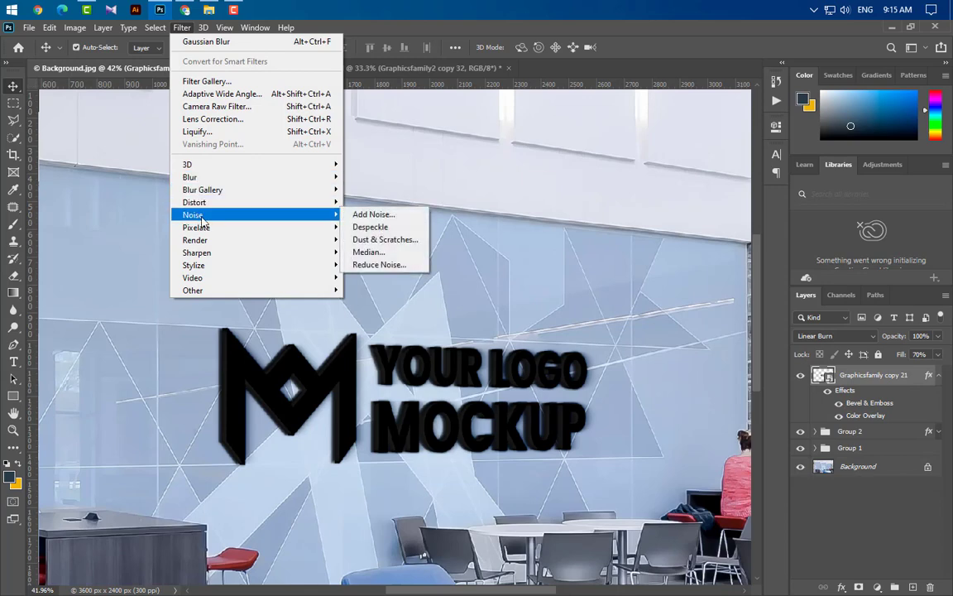
click(373, 214)
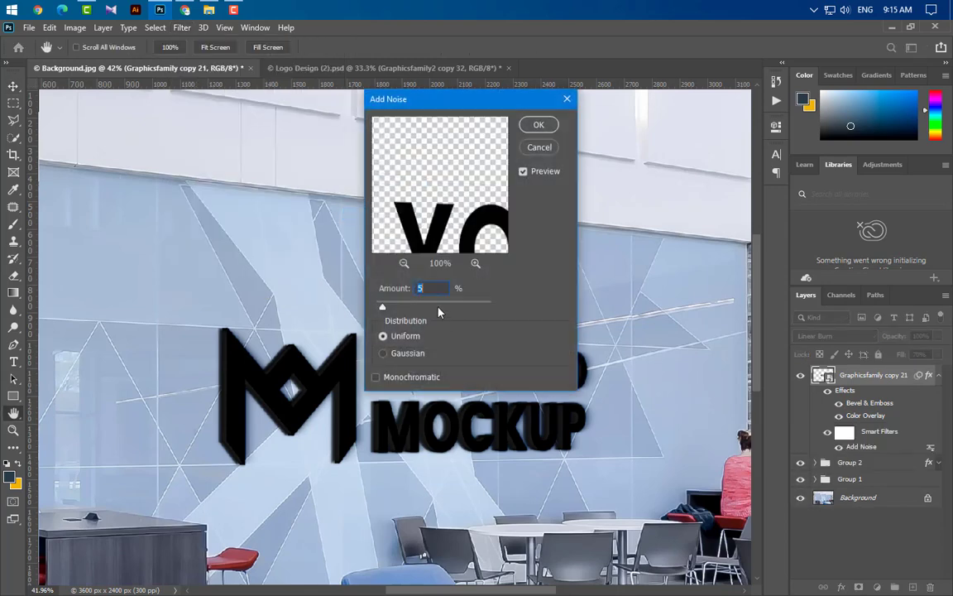
click(538, 124)
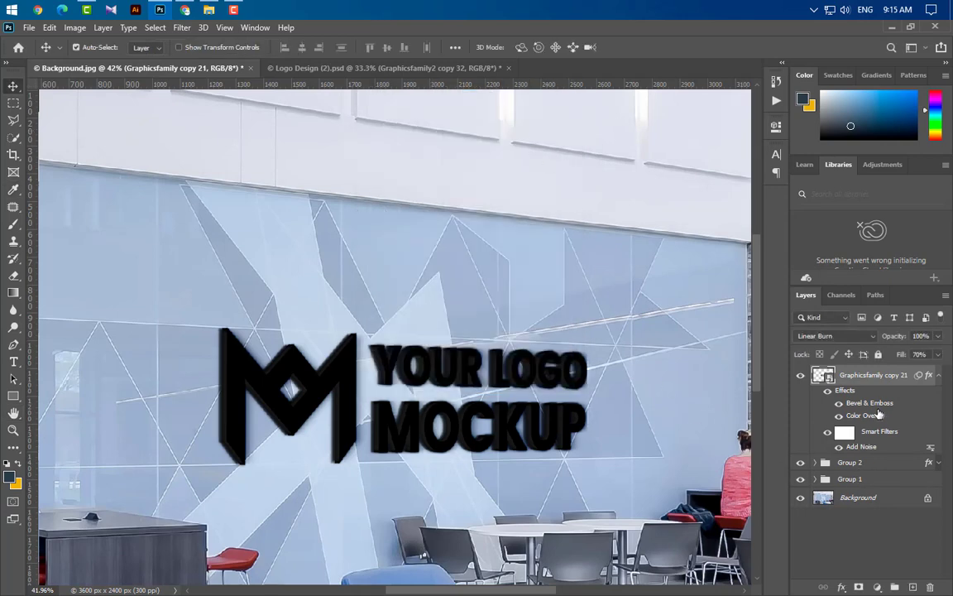
Configure Graphicsfamily copy 21's Bevel & Emboss as Smooth Inner Bevel, depth 1000%, size 0 px, angle 90°, altitude 30°, highlight Screen 20%, shadow Multiply 50%
double_click(869, 403)
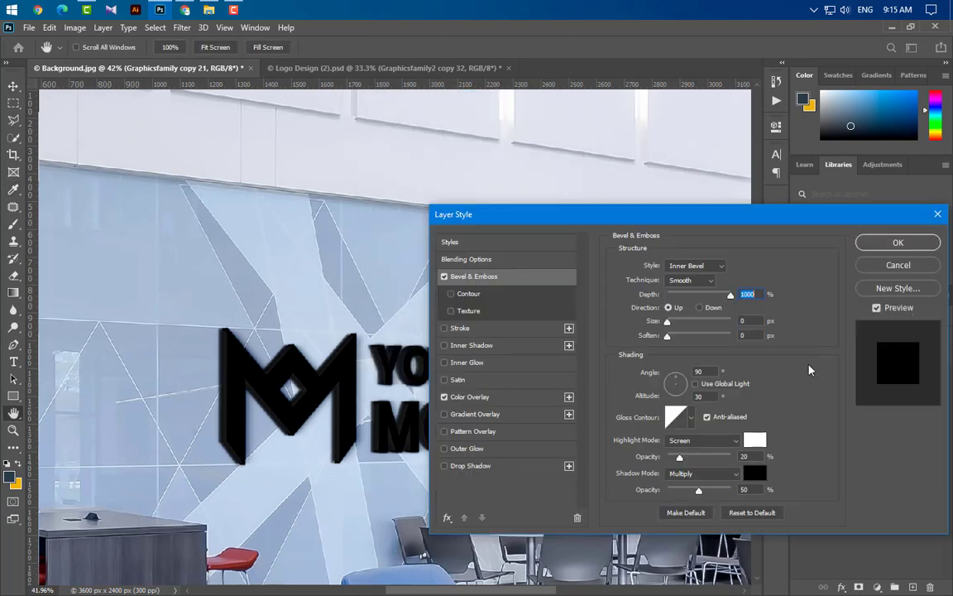
click(693, 266)
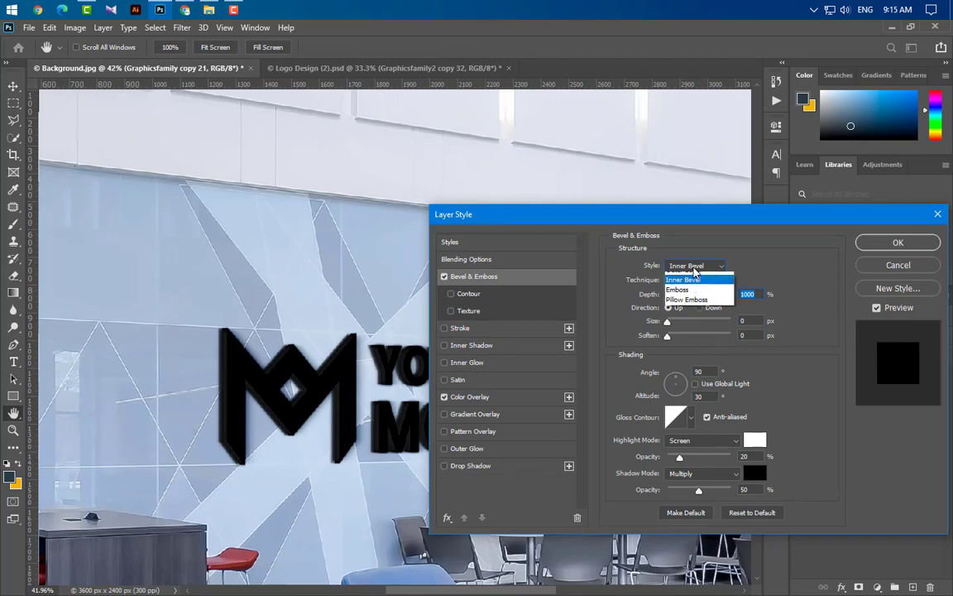
click(689, 286)
key(Tab)
key(Tab)
key(Tab)
key(Tab)
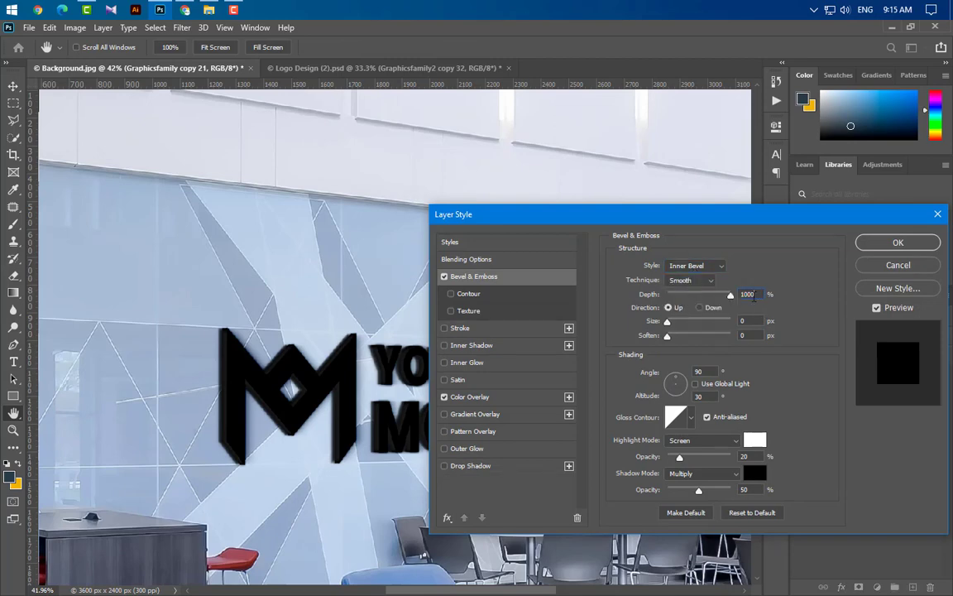
key(Tab)
key(Tab)
key(Tab)
key(Tab)
key(Tab)
key(Tab)
key(Tab)
key(Tab)
key(Tab)
Set the Color Overlay of Graphicsfamily copy 21 to 2c2c2c in Normal mode at 50% opacity
click(476, 397)
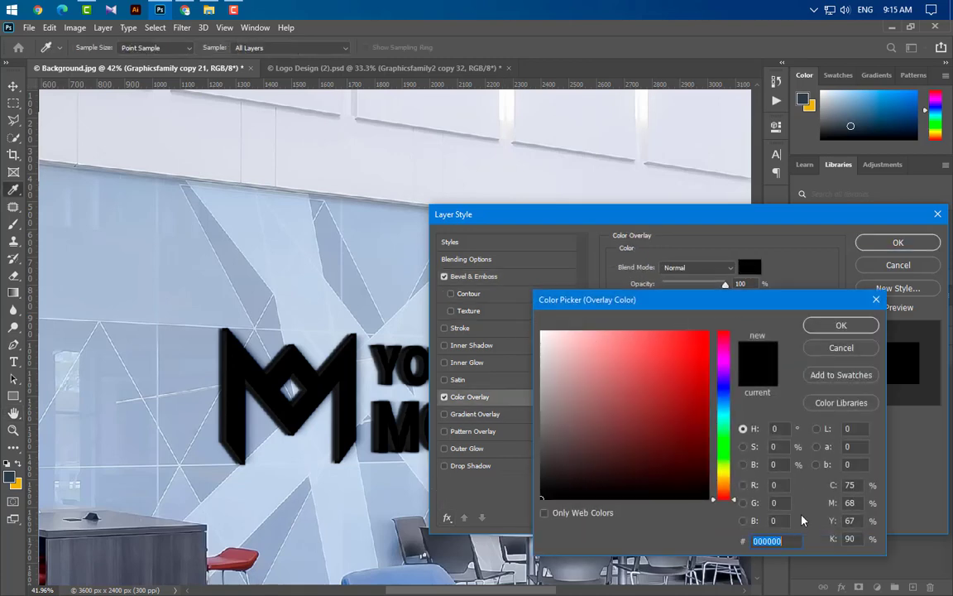
text(2c2c2c)
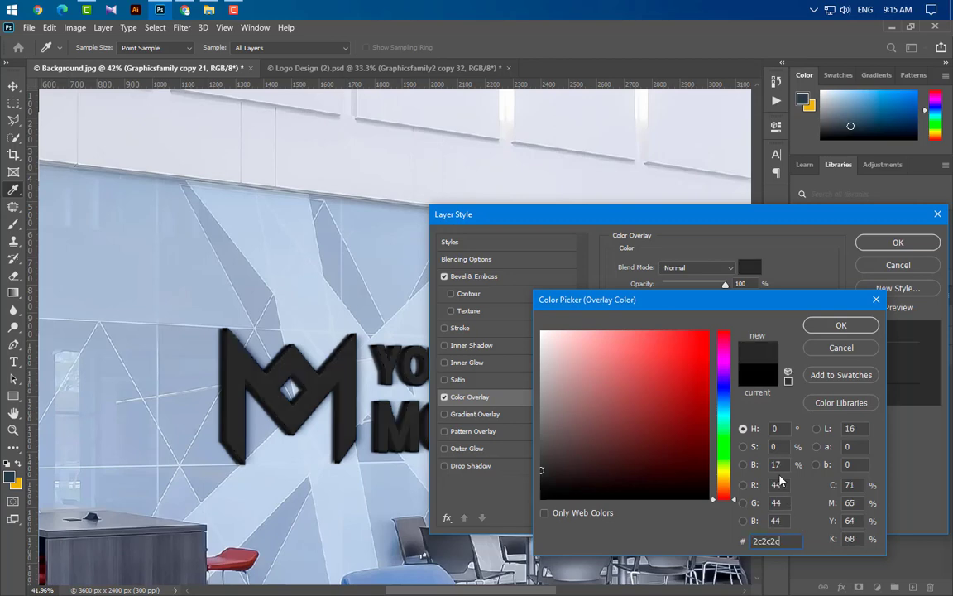
click(840, 326)
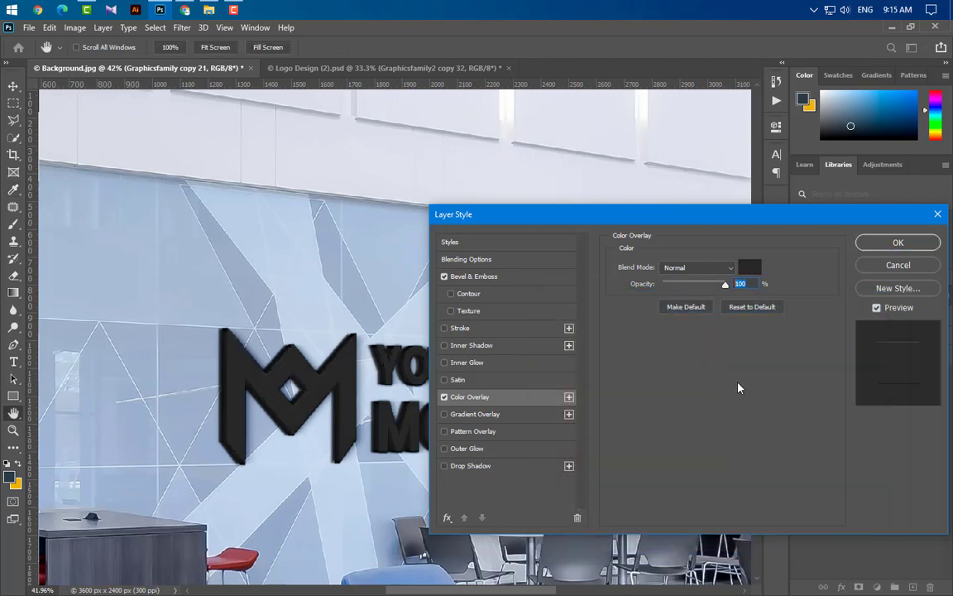
text(50)
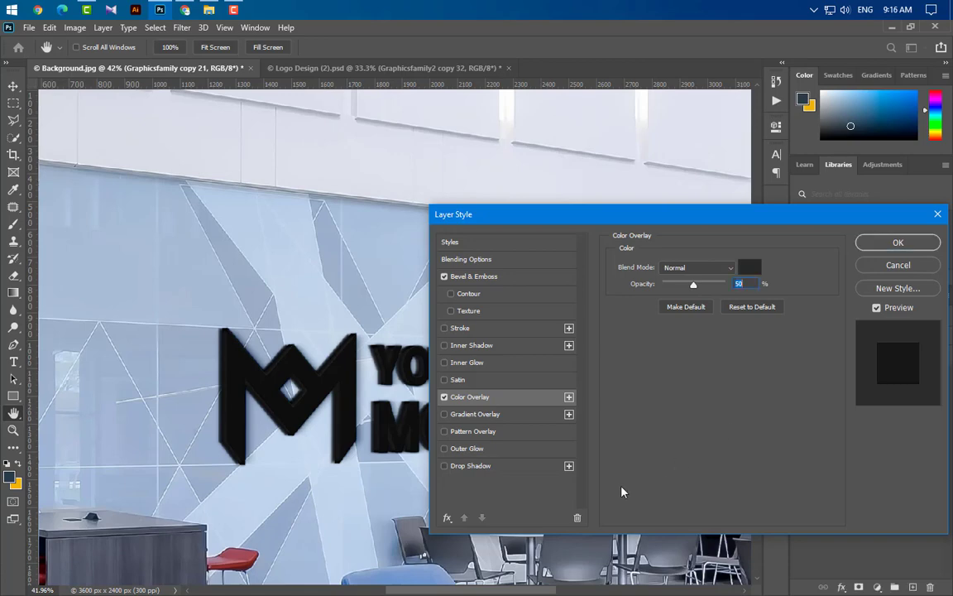
Add a white Drop Shadow in Color Dodge mode to Graphicsfamily copy 21, adjust its structure values and apply the layer style
click(509, 470)
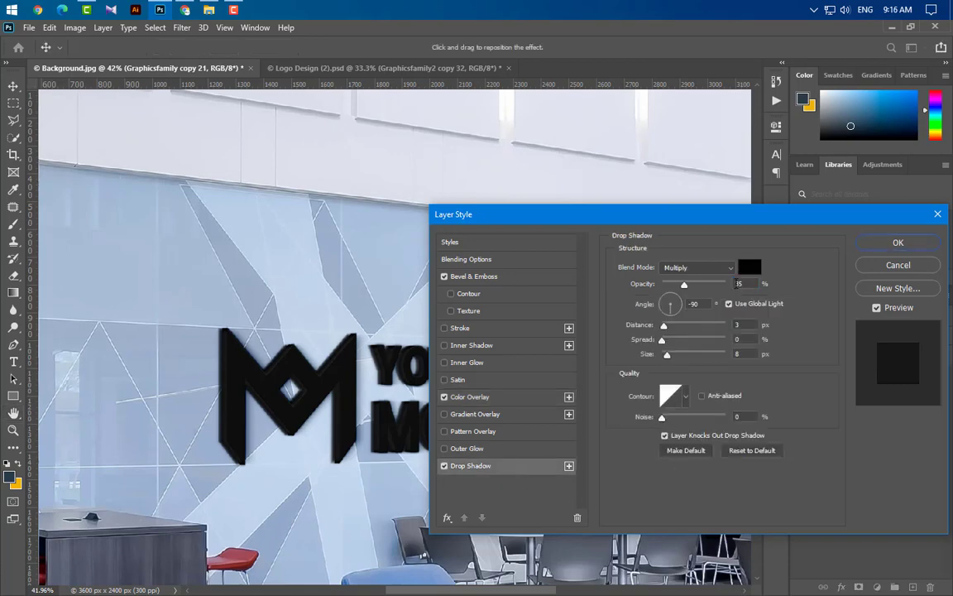
click(719, 273)
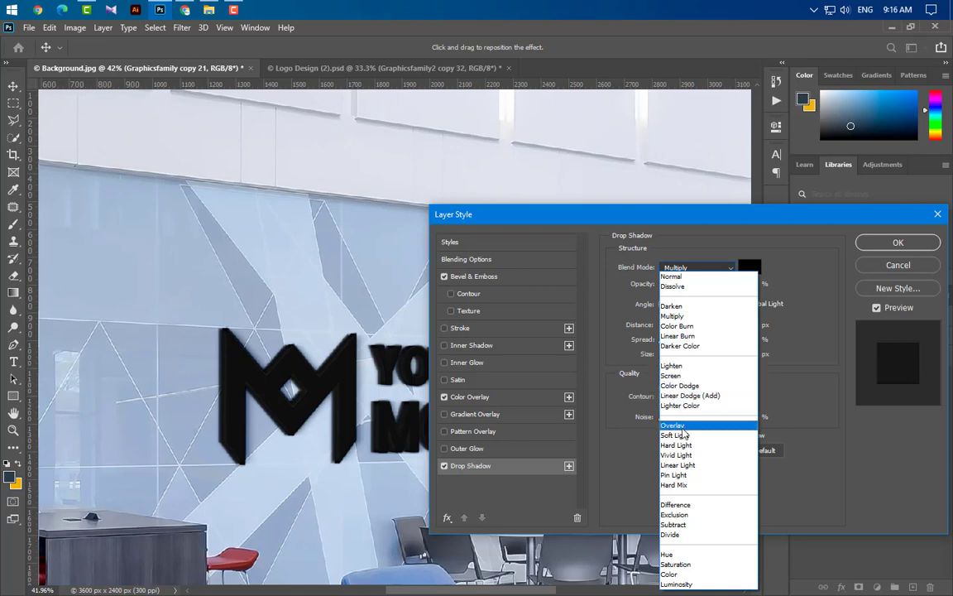
click(691, 386)
click(749, 267)
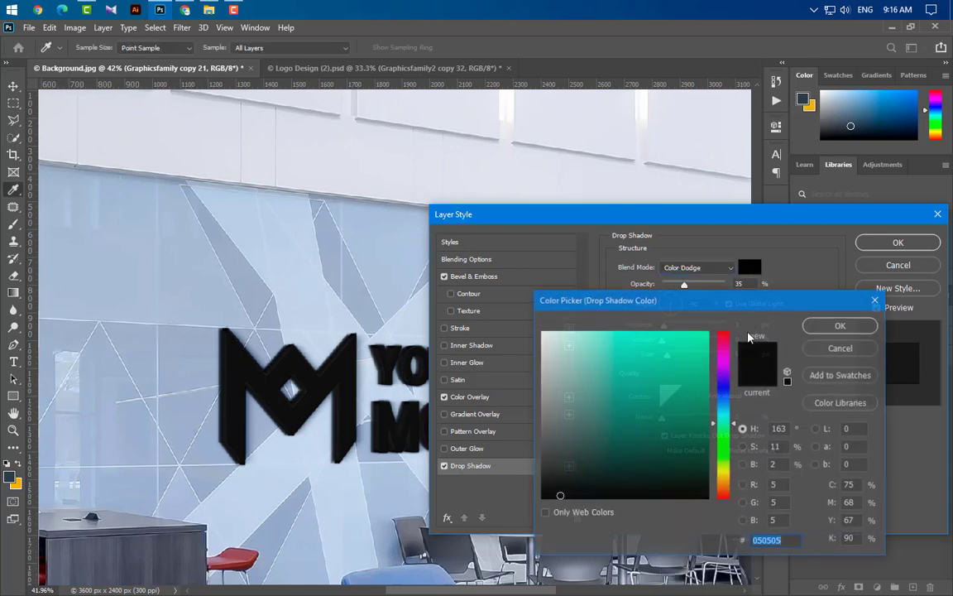
drag(691, 339, 542, 332)
click(841, 325)
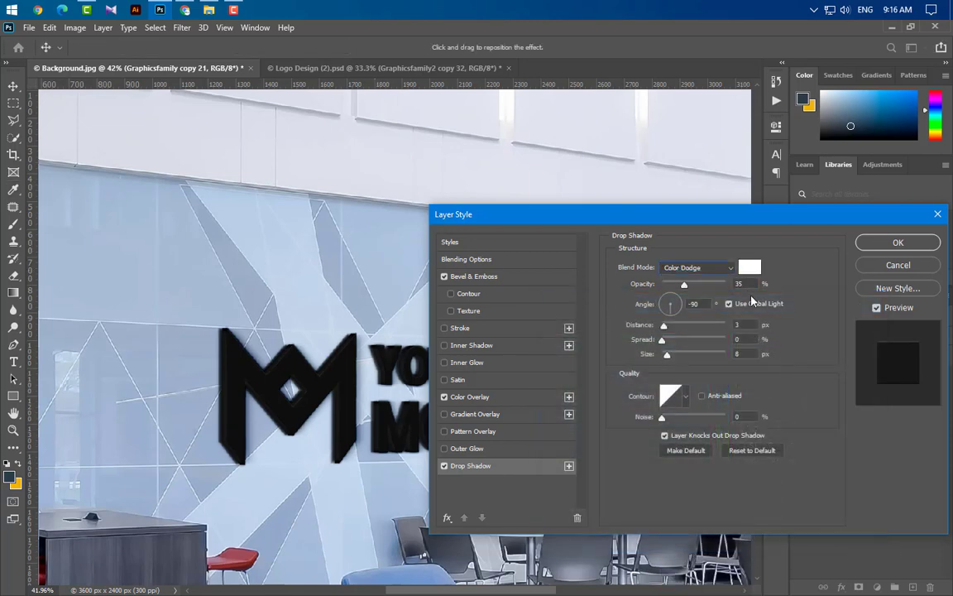
text(0)
text(23)
text(18)
click(896, 243)
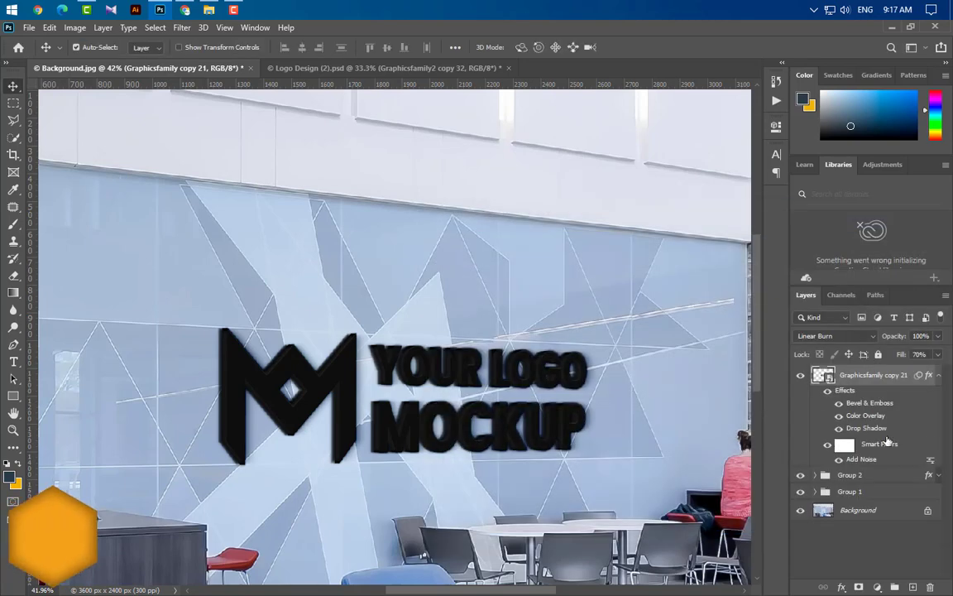
Set Graphicsfamily copy 21's blend mode to Normal and its fill to 100%
click(939, 374)
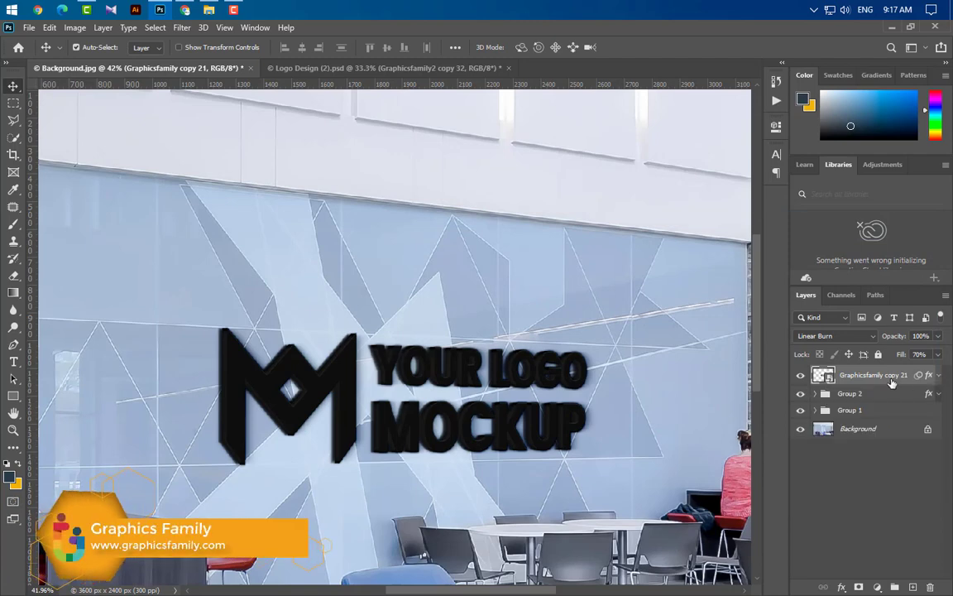
click(835, 335)
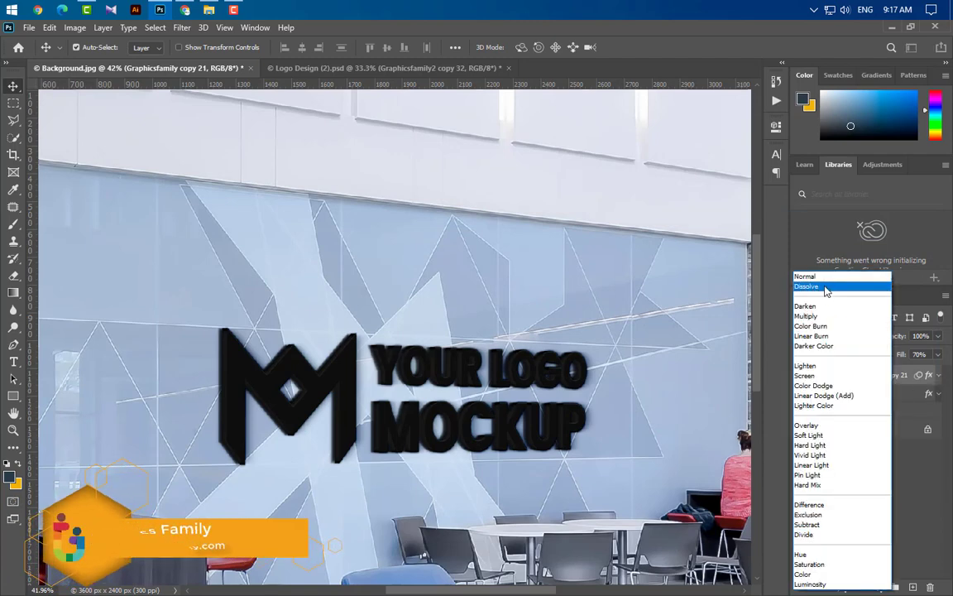
click(811, 277)
click(938, 354)
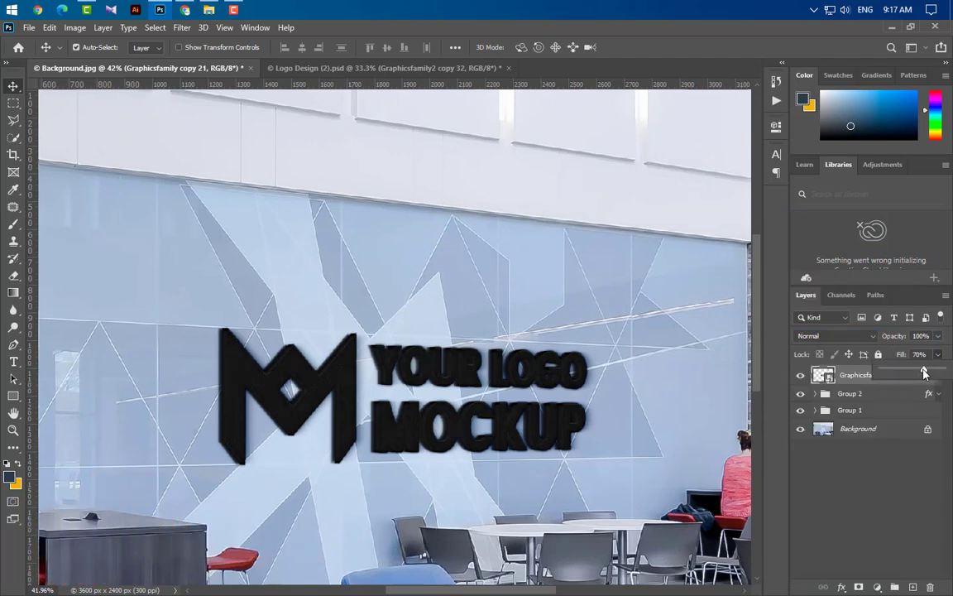
click(850, 379)
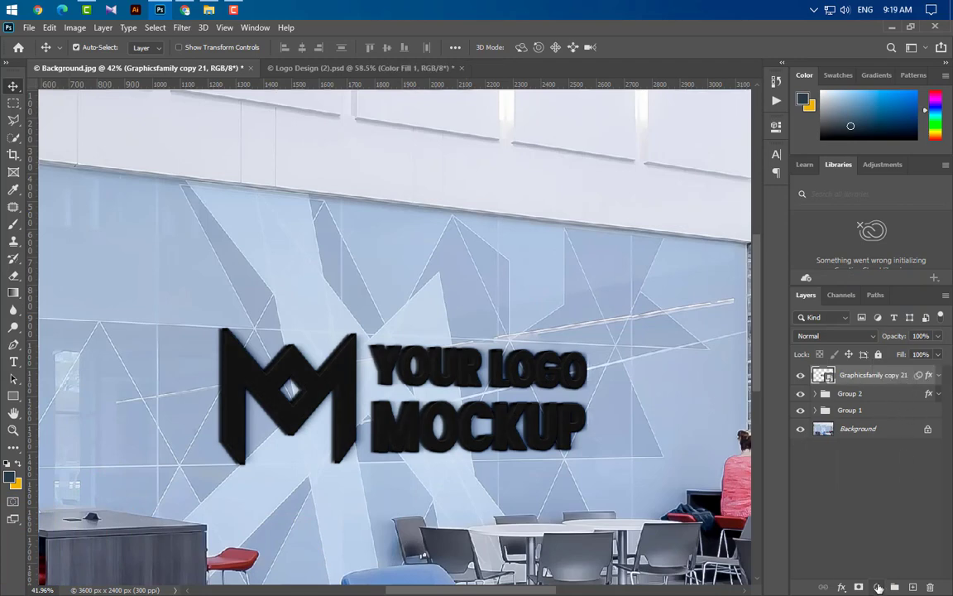
Add a solid color fill layer in 2c2c2c and clip it to Graphicsfamily copy 21
click(877, 587)
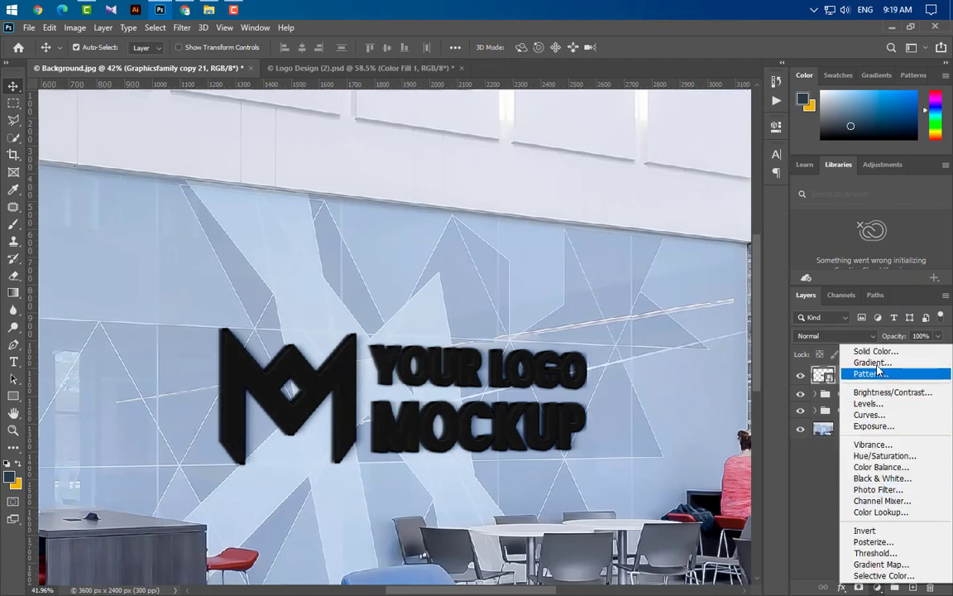
click(875, 351)
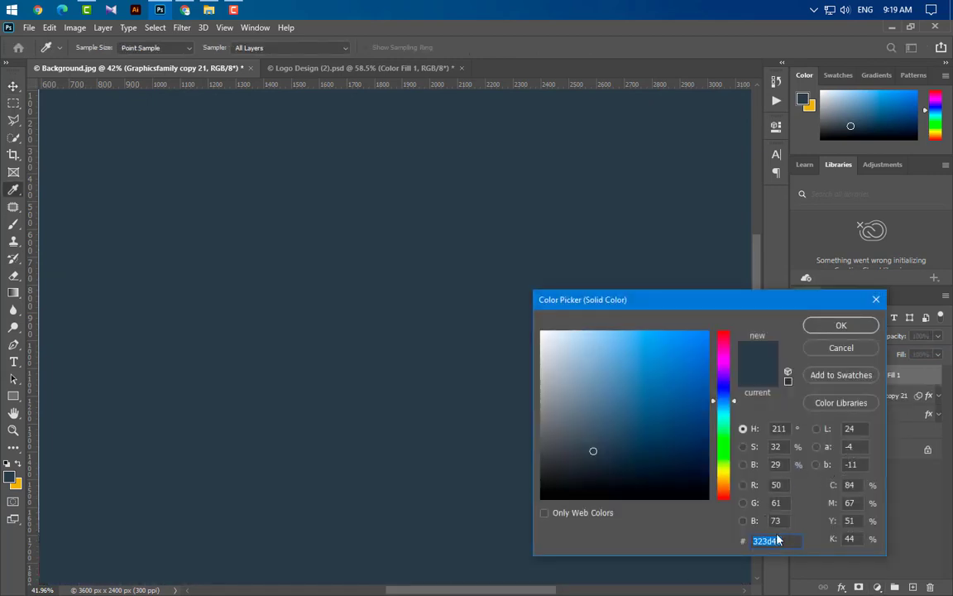
text(262626)
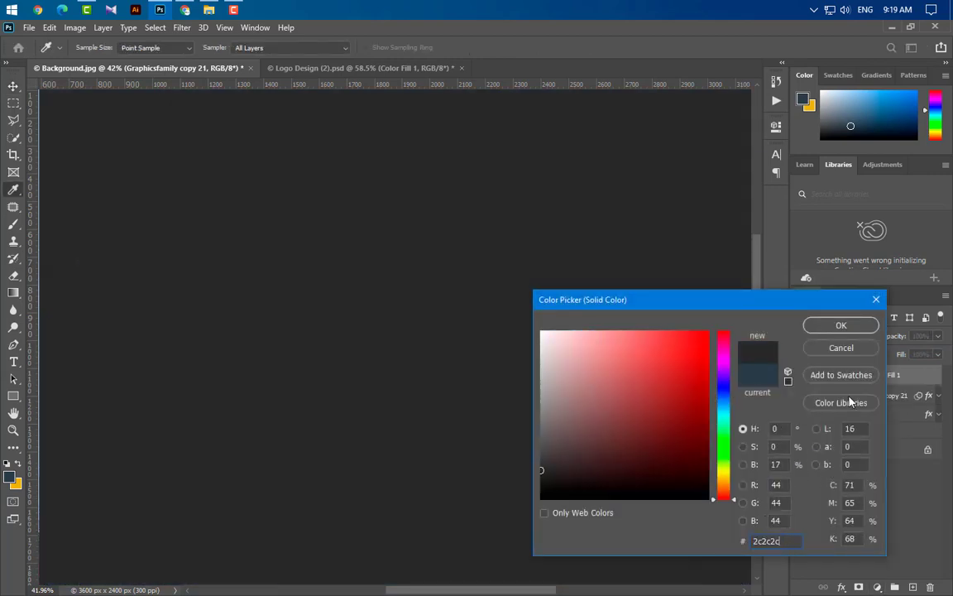
click(841, 325)
right_click(916, 382)
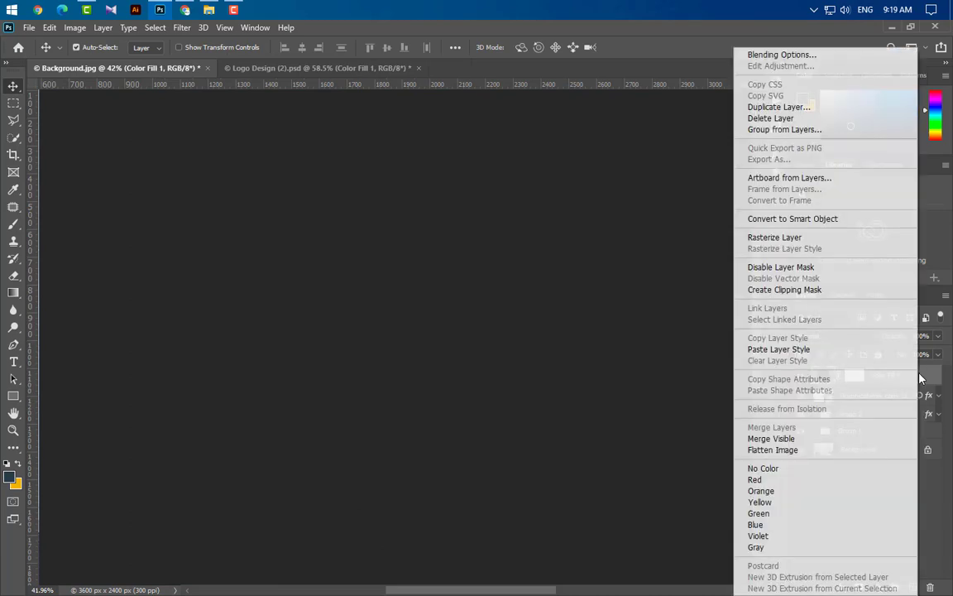
click(747, 291)
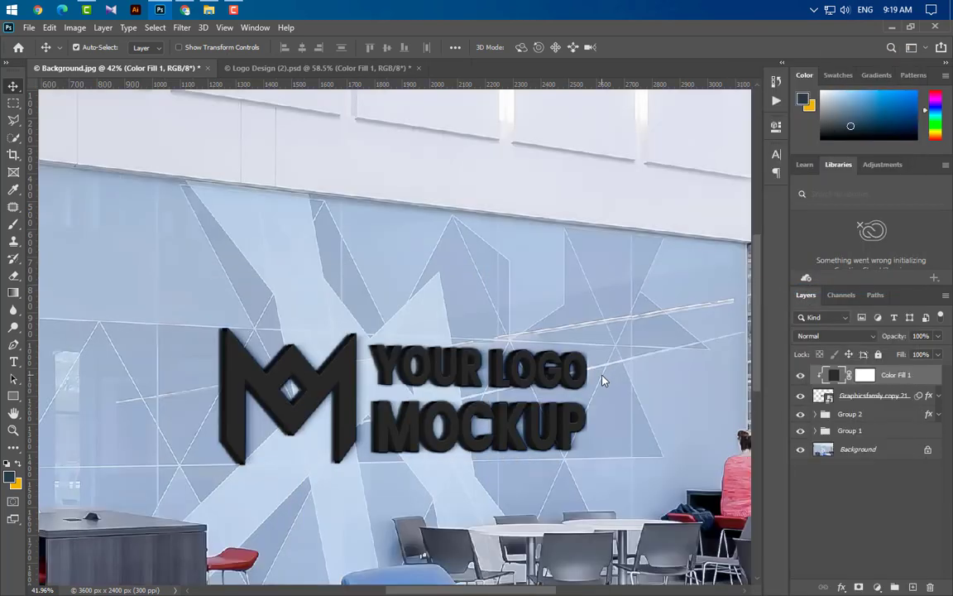
Unlock the background layer, duplicate it and clip the copy to the logo above Color Fill 1
click(927, 453)
drag(915, 457, 914, 587)
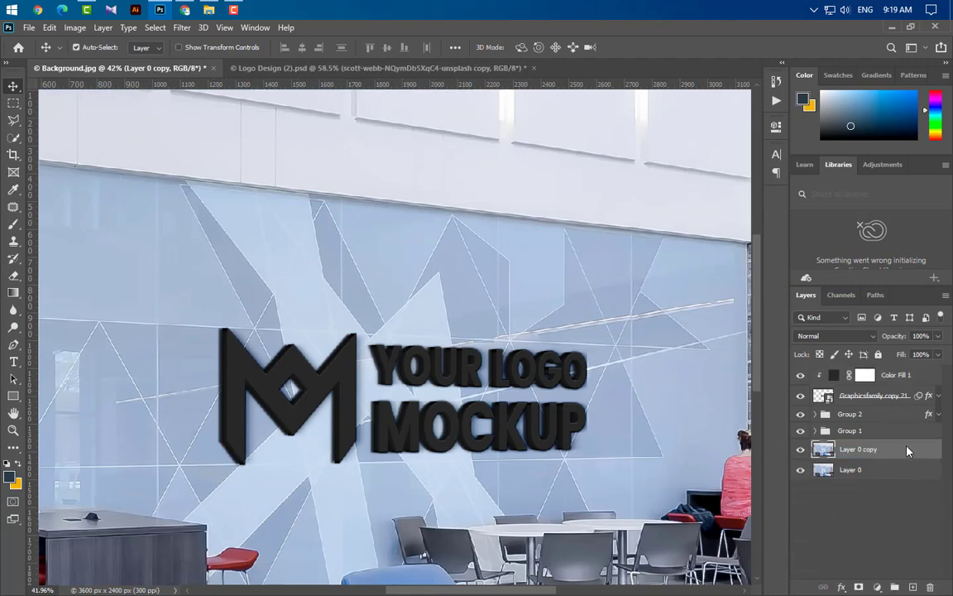
drag(901, 446, 901, 366)
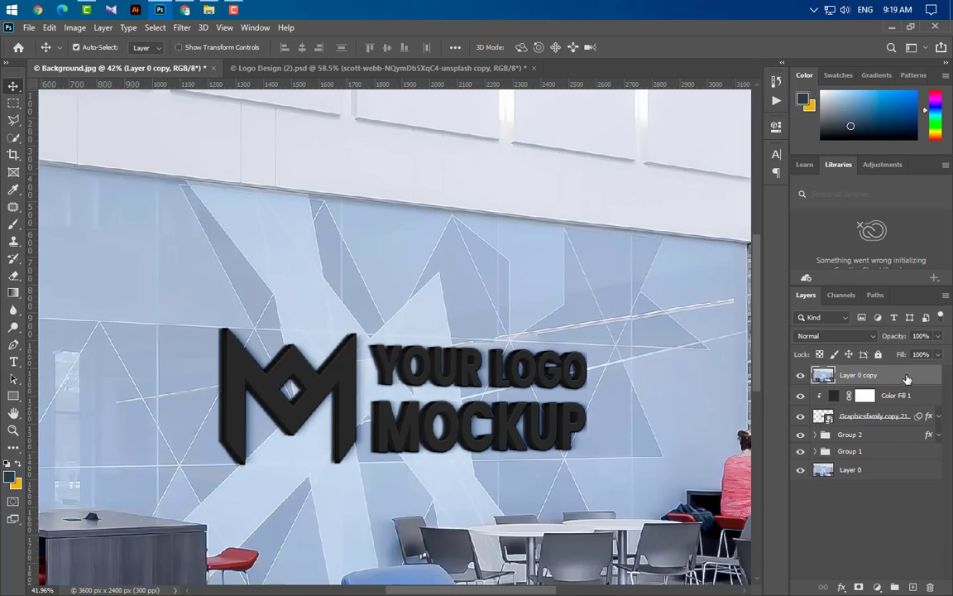
right_click(907, 378)
click(796, 291)
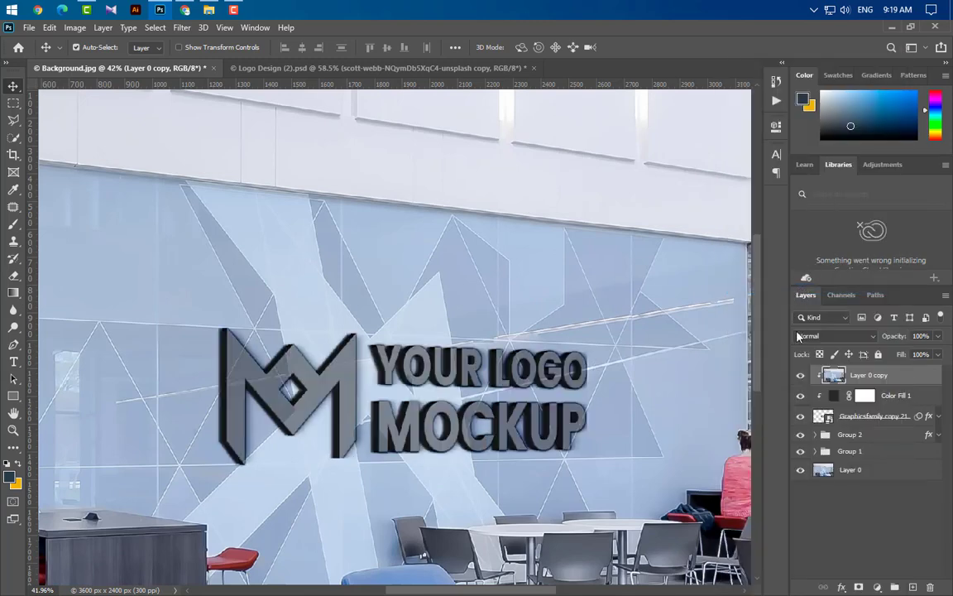
Apply a Gaussian Blur with a 5 pixel radius to Layer 0 copy
click(182, 28)
mouse_move(214, 180)
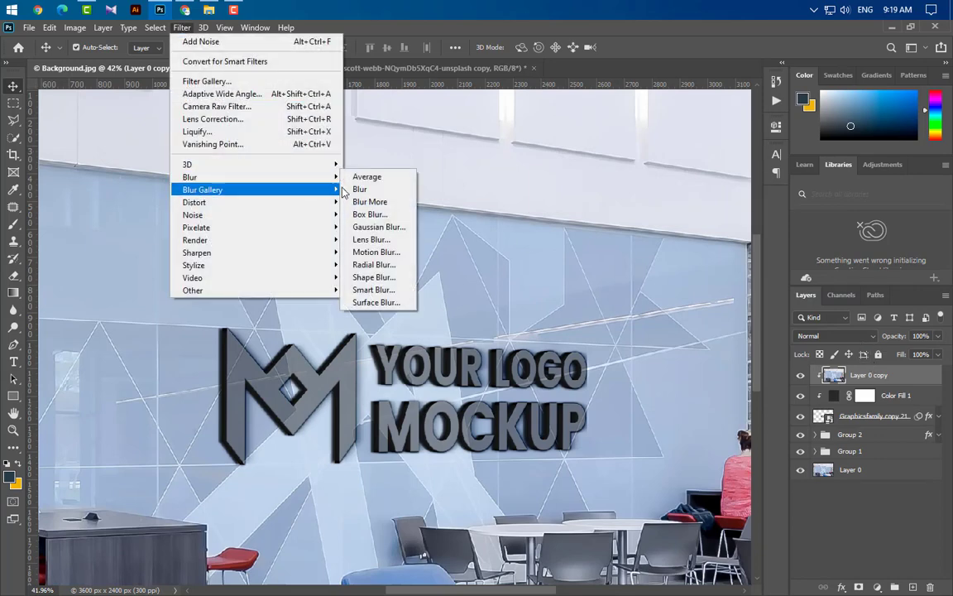
click(384, 223)
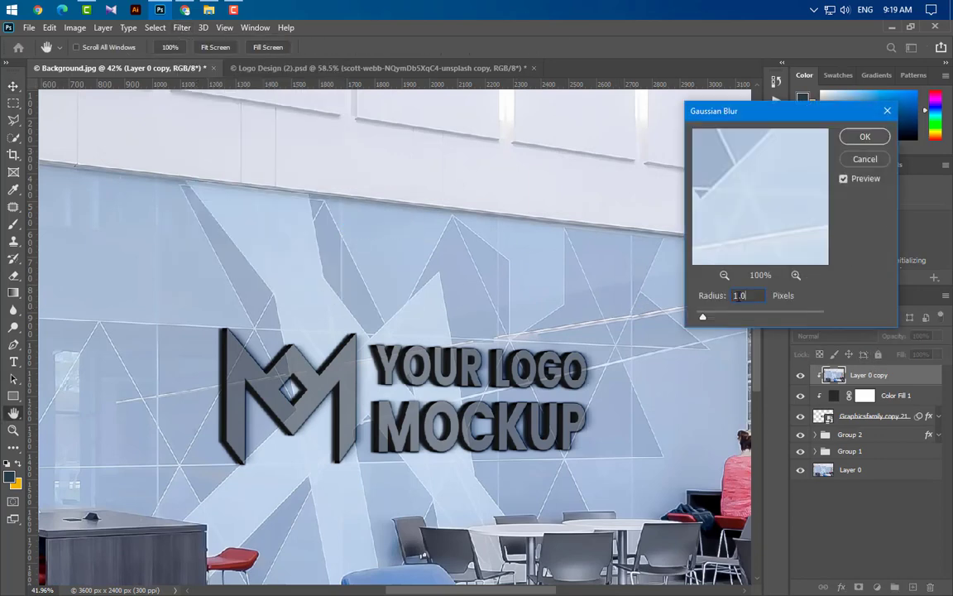
text(5)
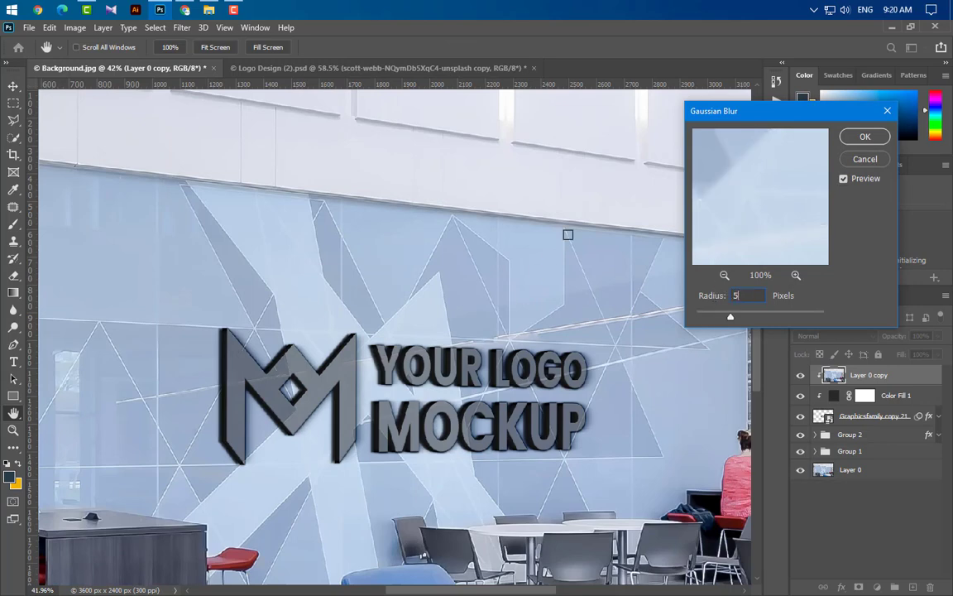
click(865, 137)
Set Layer 0 copy's blend mode to Hard Light and its fill to 45%
click(844, 336)
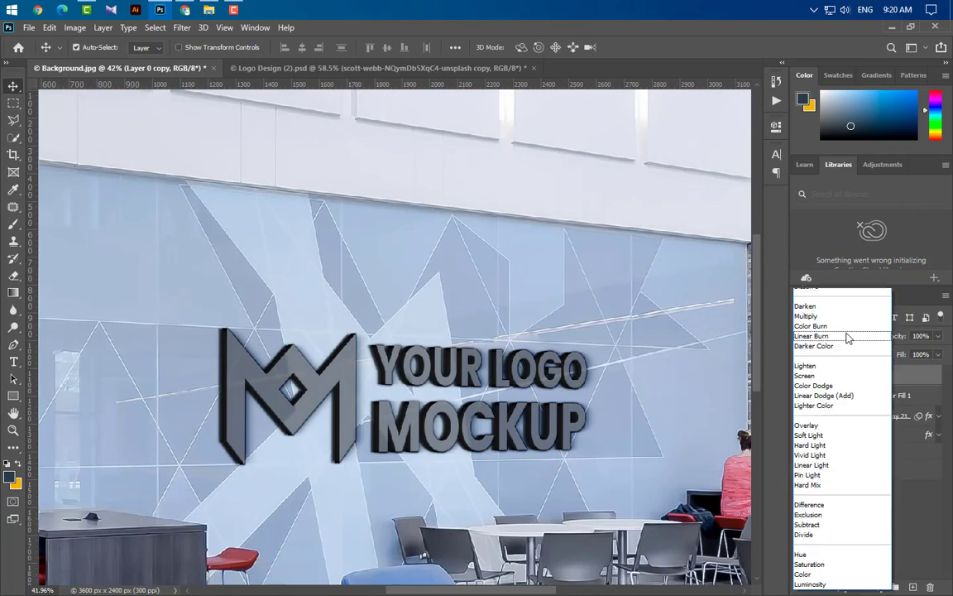
click(820, 445)
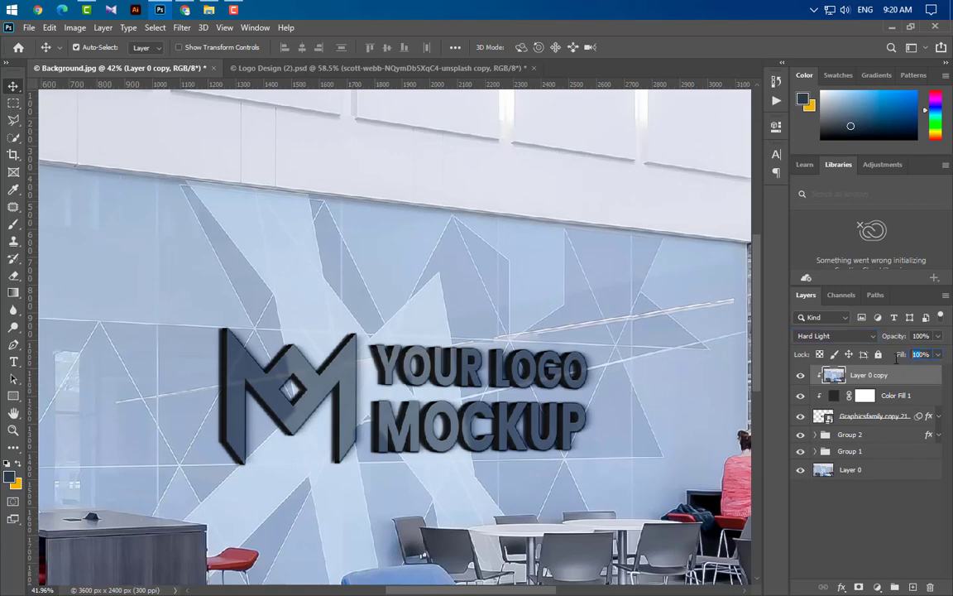
text(45)
key(Return)
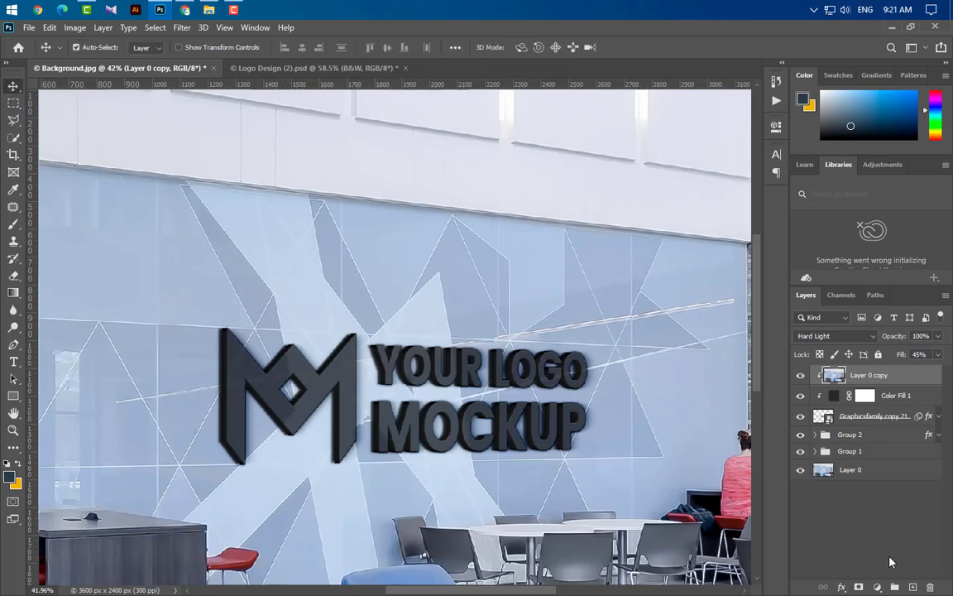
Add a clipped Black & White adjustment with Reds 35, Yellows 65, Greens 35, Cyans 65, Blues 25 and Magentas 75 above Layer 0 copy
click(877, 586)
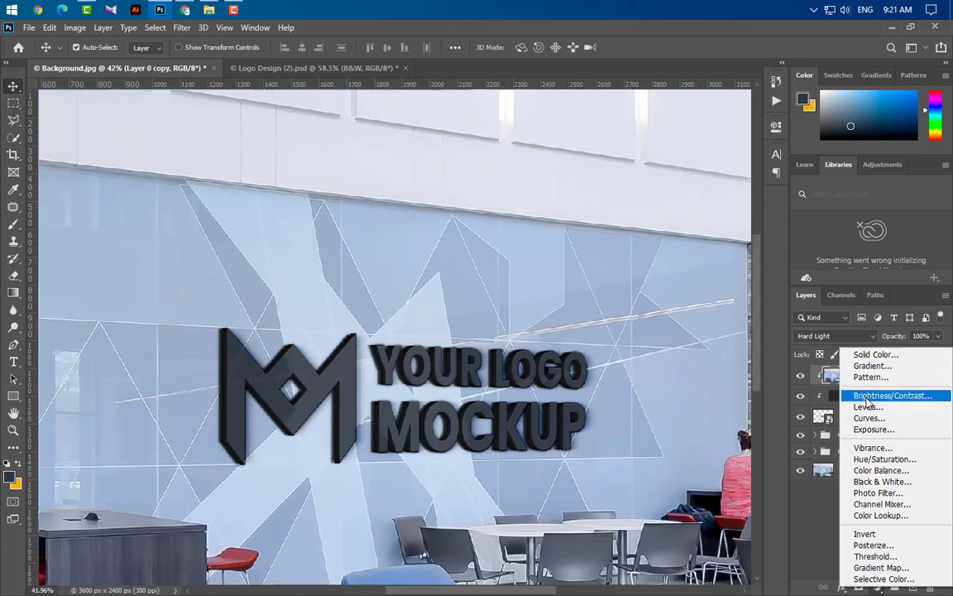
click(875, 482)
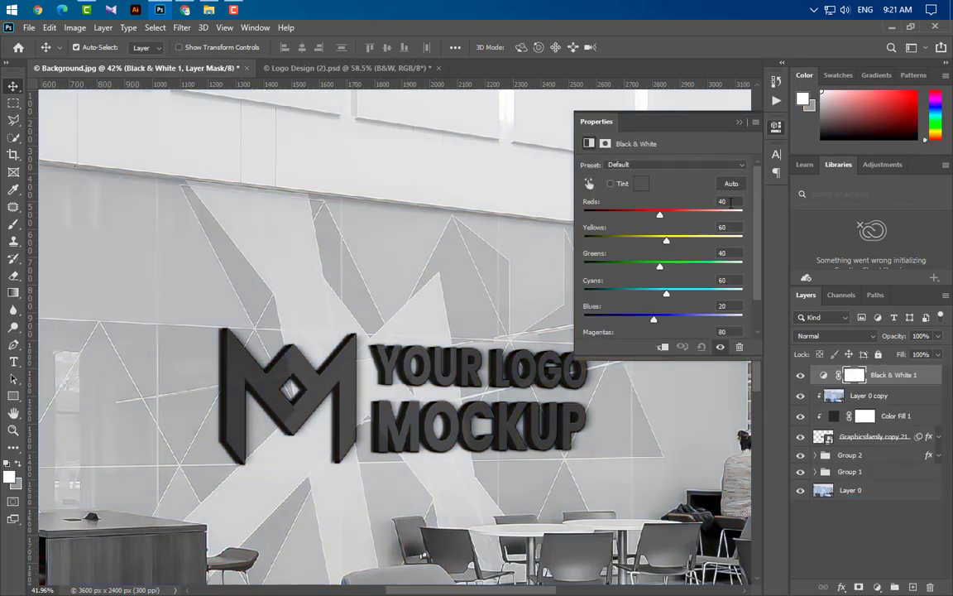
text(35)
key(Tab)
text(65)
click(716, 256)
text(3565)
click(729, 309)
text(25)
text(75)
click(739, 122)
right_click(928, 383)
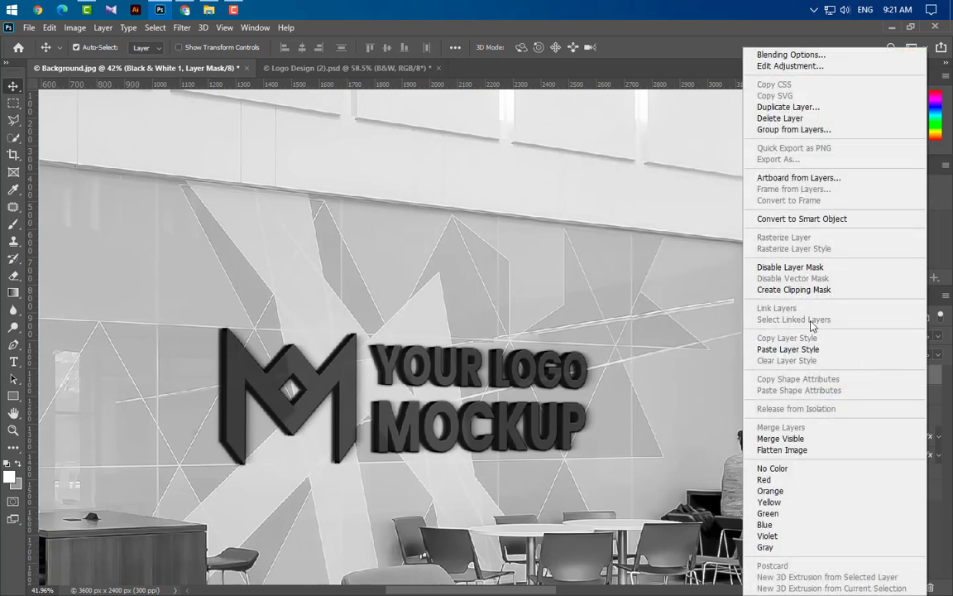
click(745, 290)
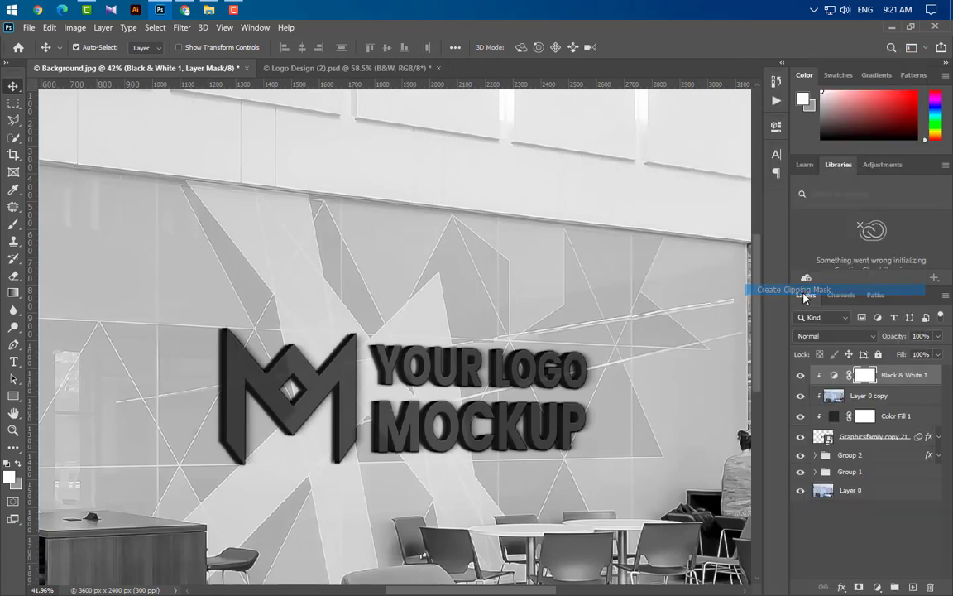
Add a Curves adjustment, bring the RGB black and white input points inward and lower the white point's output
click(877, 587)
click(860, 419)
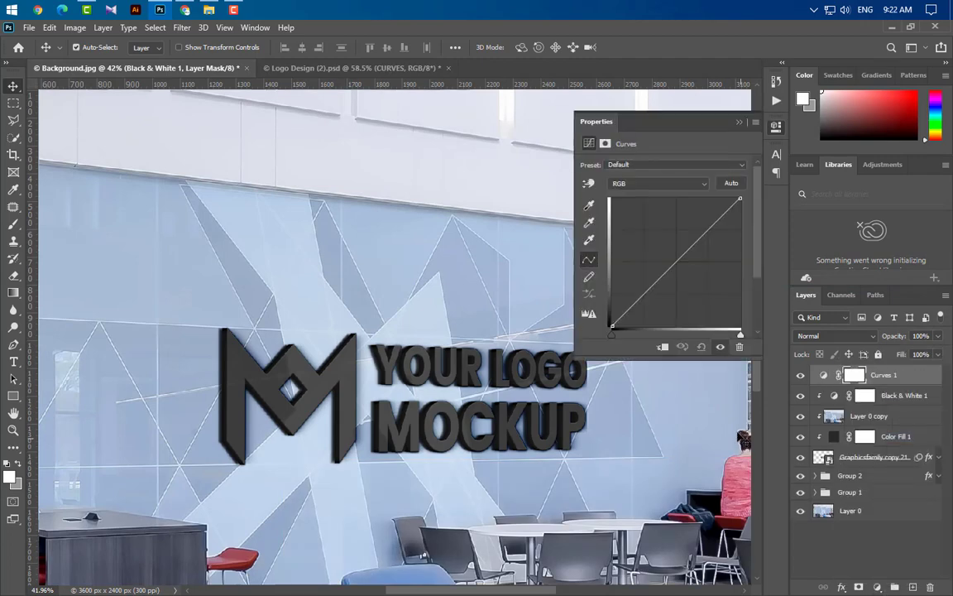
drag(614, 335, 616, 339)
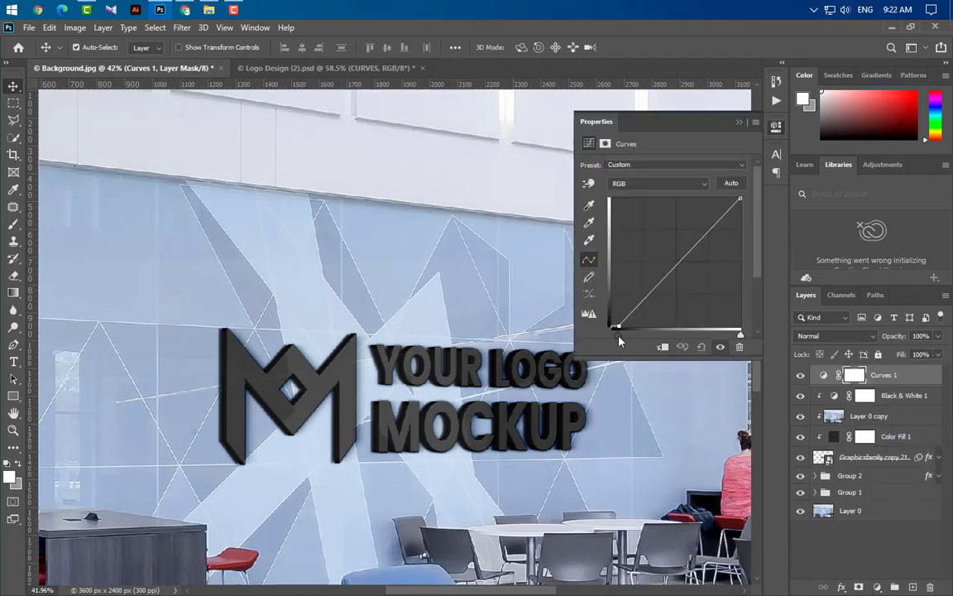
drag(740, 334, 708, 336)
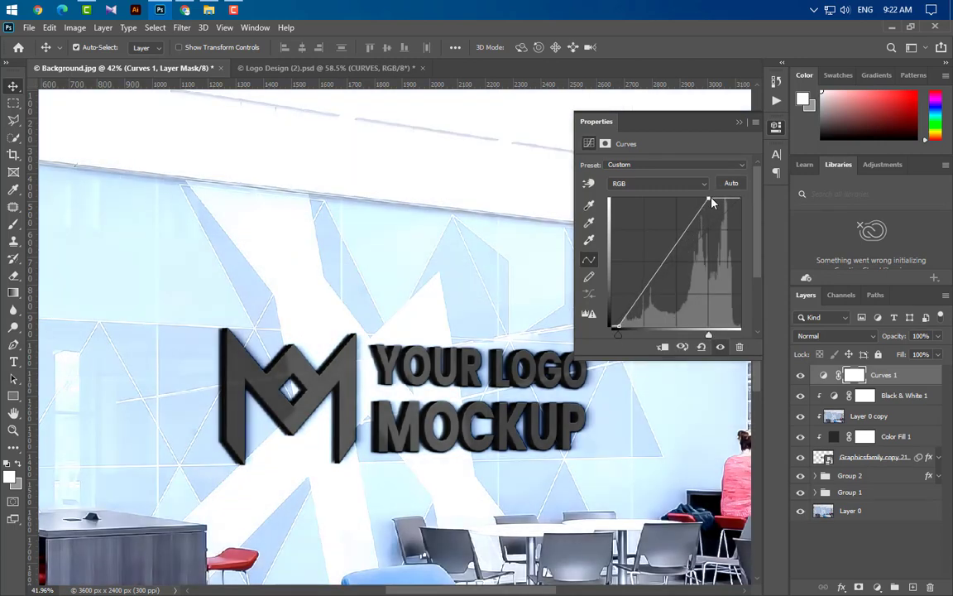
drag(708, 200, 707, 237)
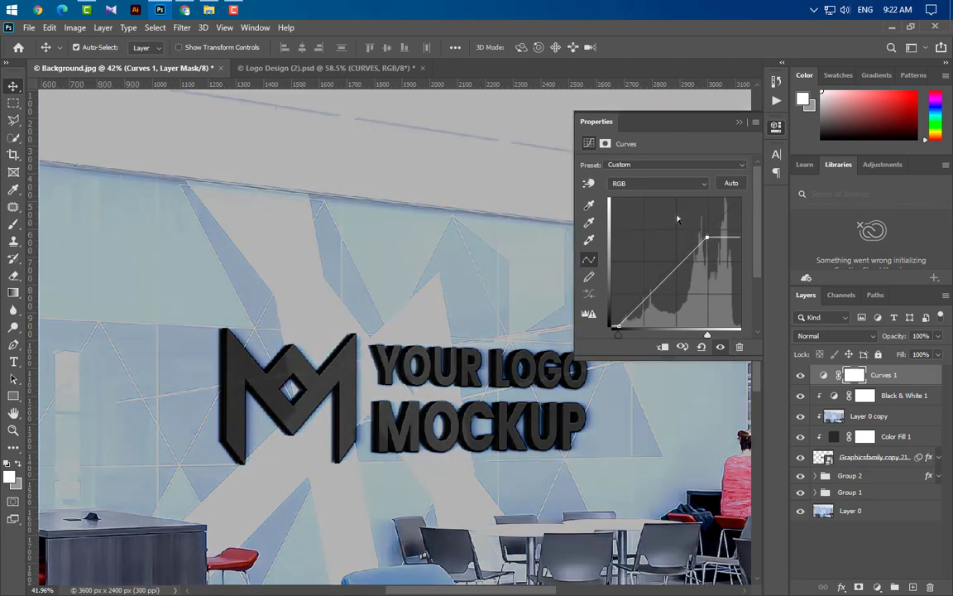
Shift the Blue channel's black point slightly in Curves 1 and clip the adjustment to the logo
click(677, 183)
click(657, 225)
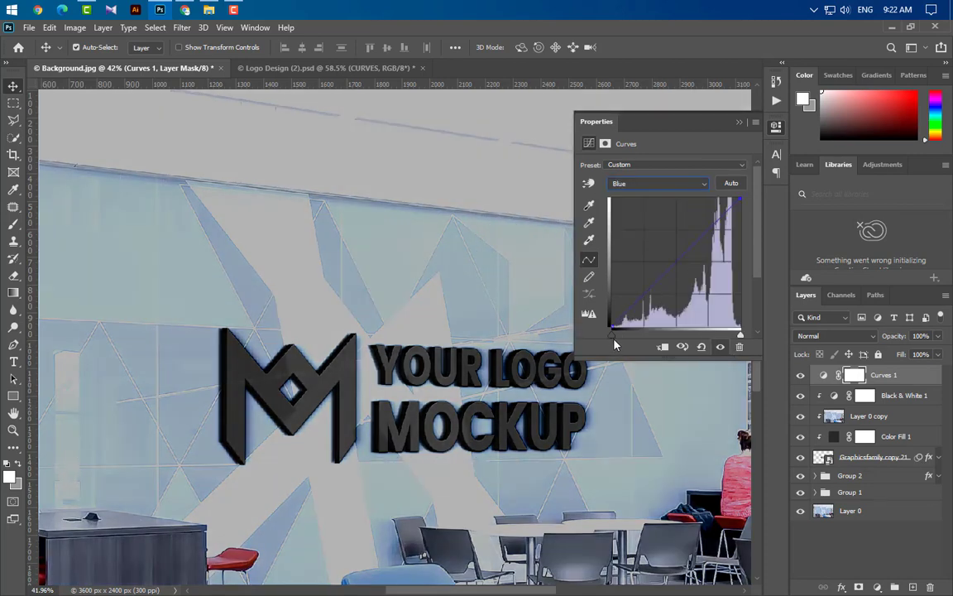
click(610, 335)
click(740, 122)
right_click(925, 389)
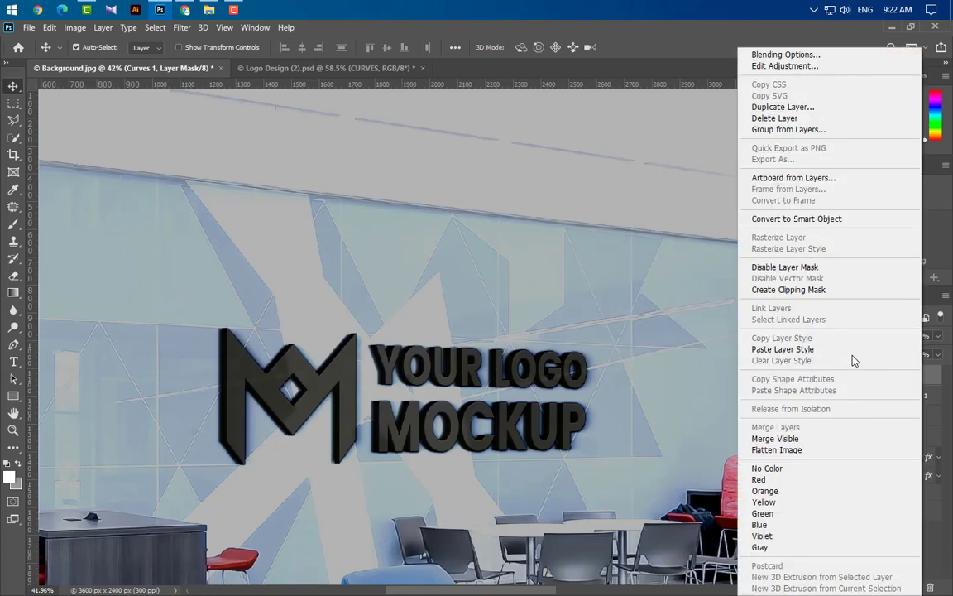
click(770, 290)
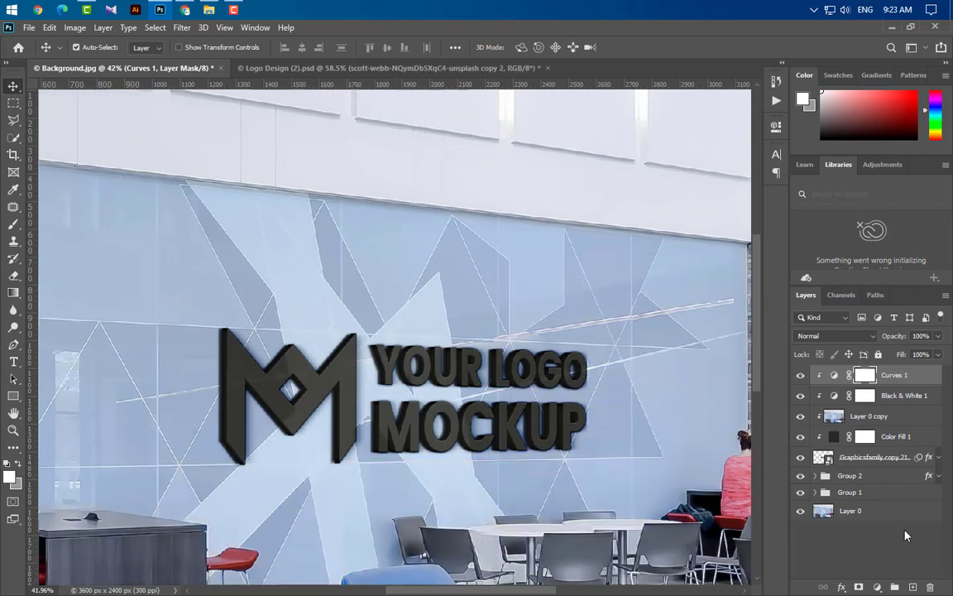
Duplicate Layer 0, place the copy above Curves 1 and clip it to the logo
click(902, 510)
key(ctrl+j)
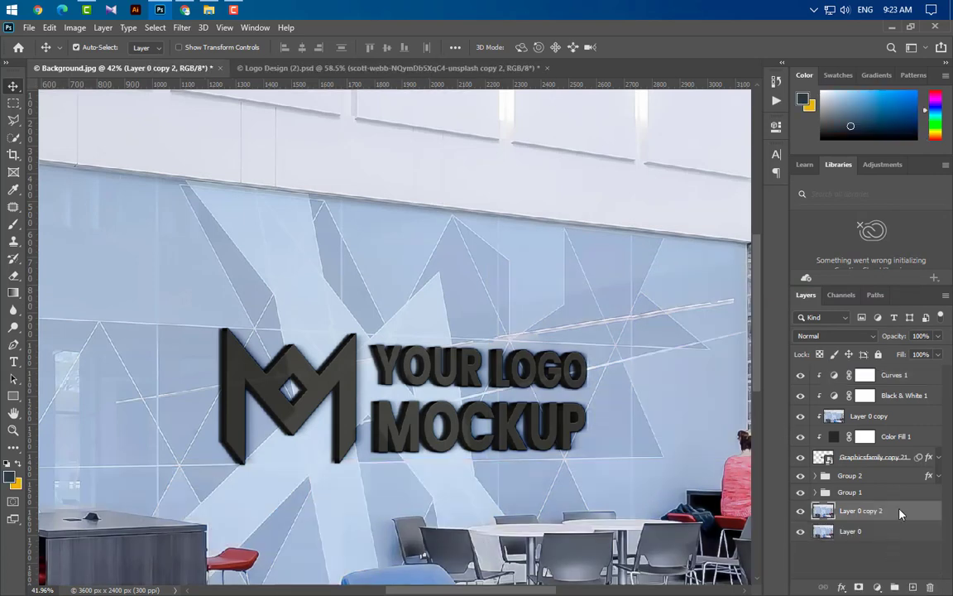
drag(901, 515, 890, 368)
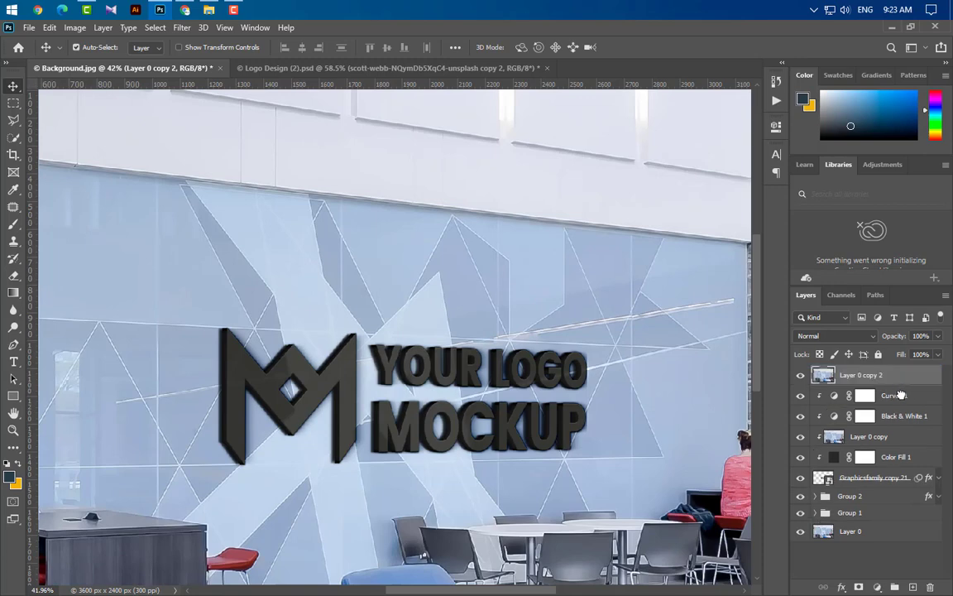
right_click(908, 381)
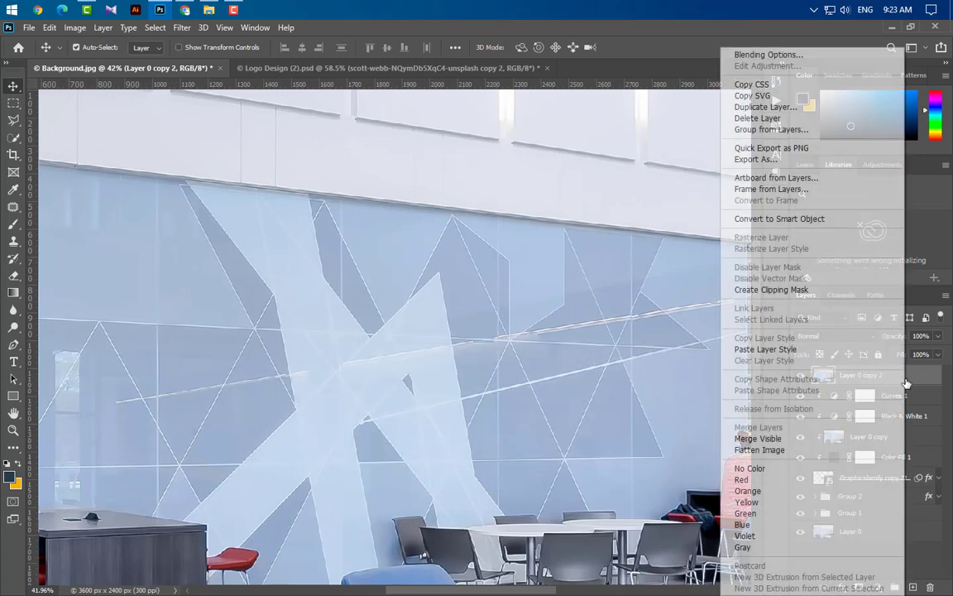
click(786, 291)
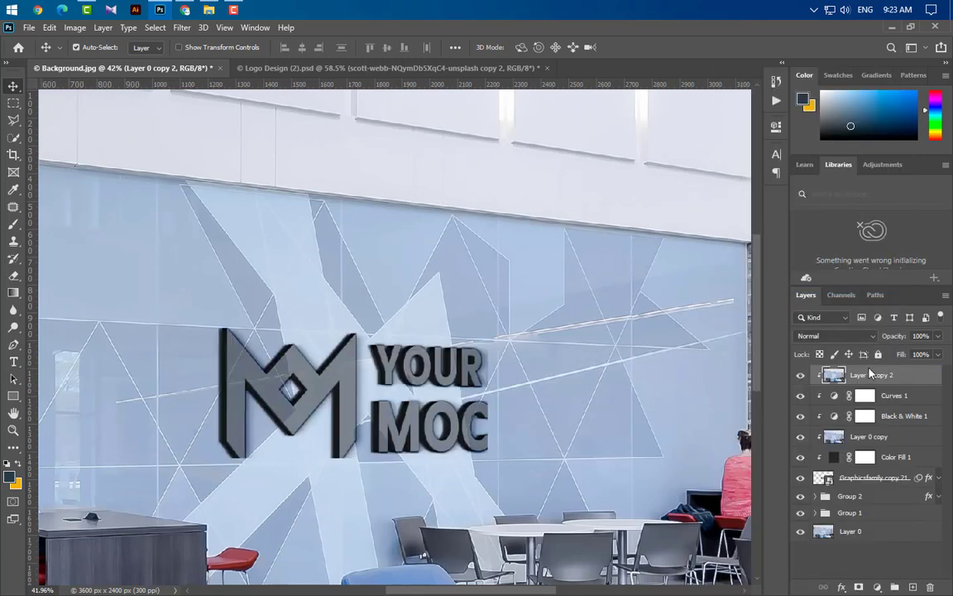
Apply a Gaussian Blur with a 5 pixel radius to Layer 0 copy 2
click(179, 28)
mouse_move(202, 180)
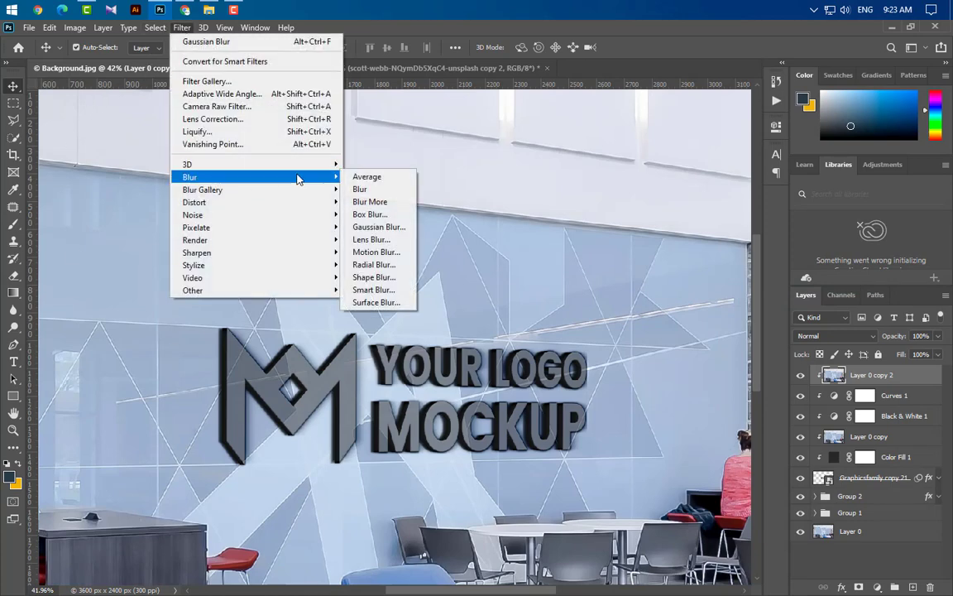
click(384, 224)
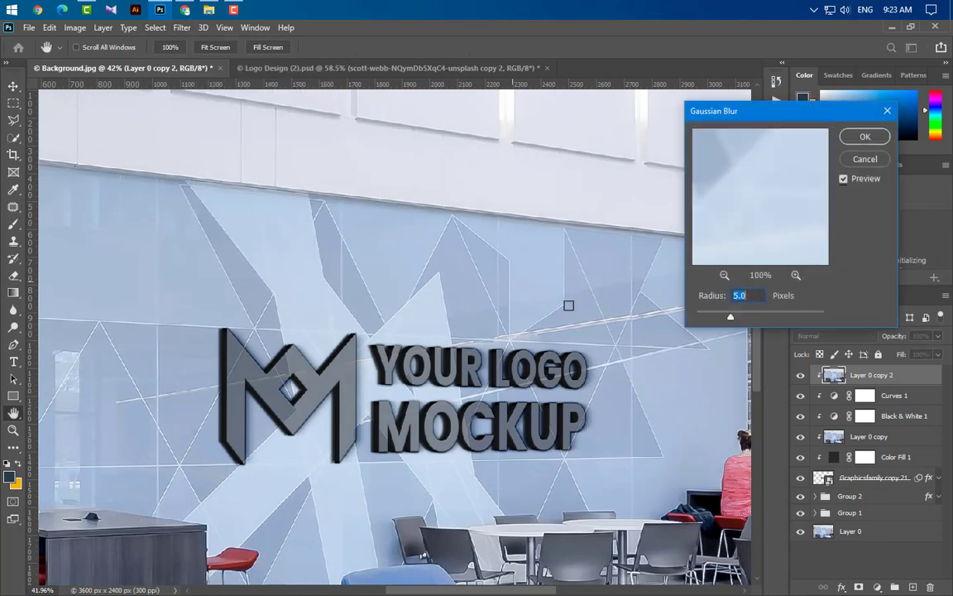
click(863, 136)
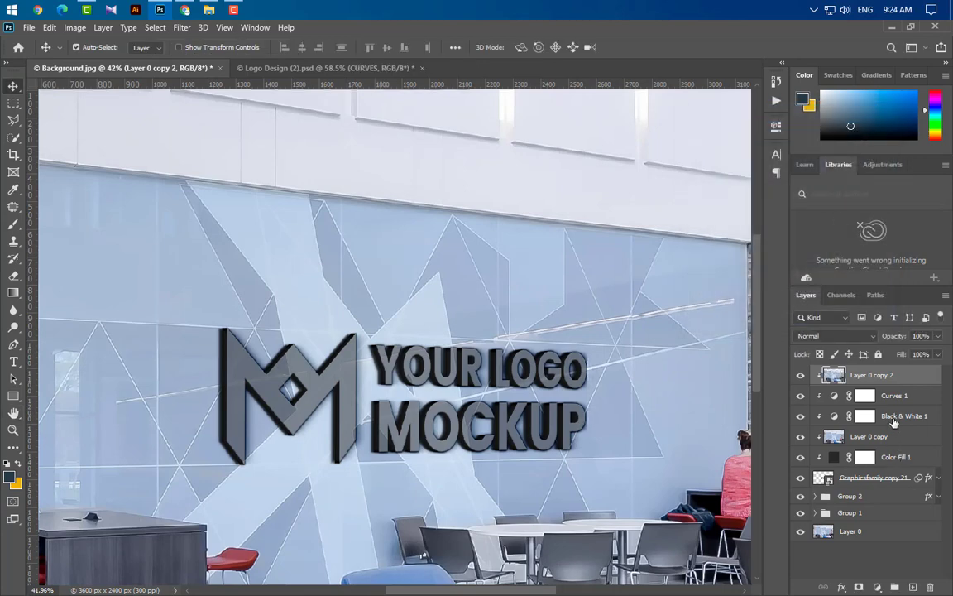
Duplicate Black & White 1 above Layer 0 copy 2, and clip both Layer 0 copy 2 and the adjustment copy to the layers below
drag(894, 422, 915, 586)
drag(902, 416, 901, 367)
click(910, 397)
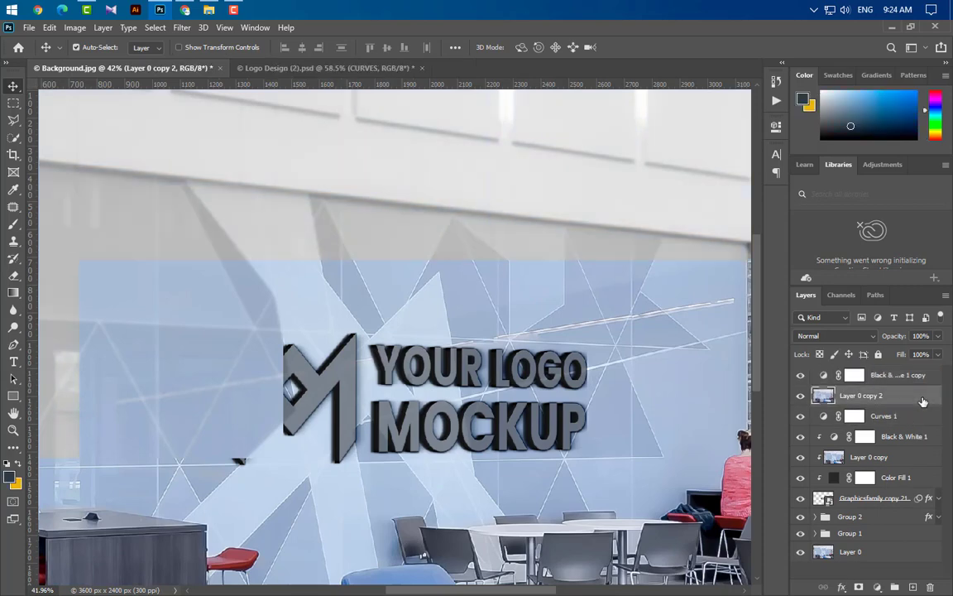
right_click(918, 397)
click(763, 290)
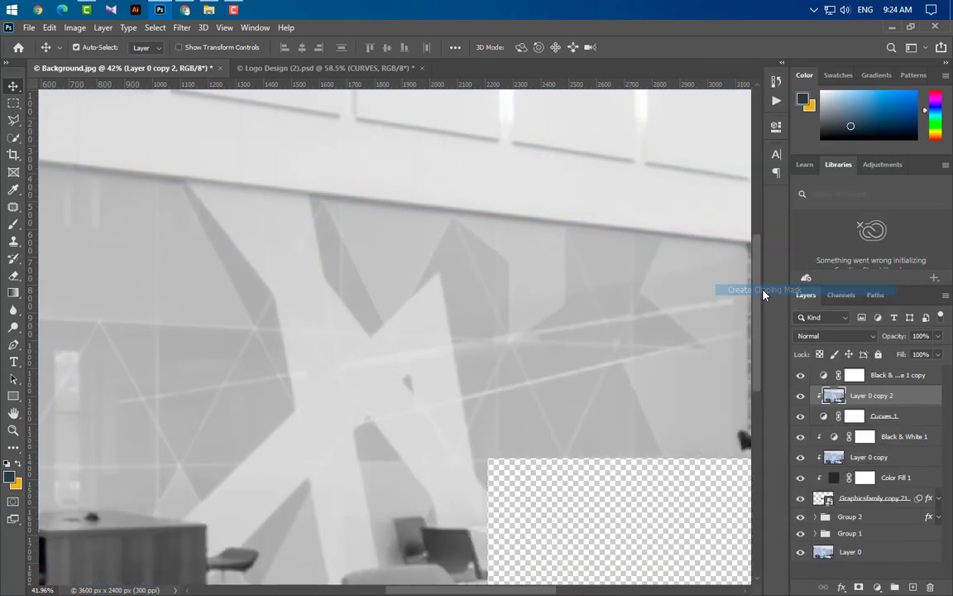
click(917, 376)
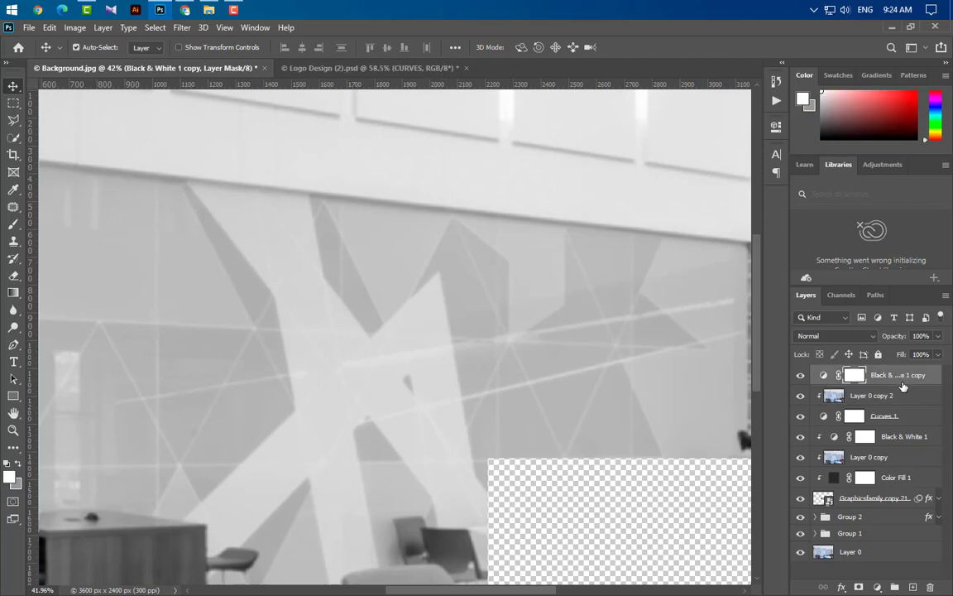
right_click(903, 386)
click(774, 291)
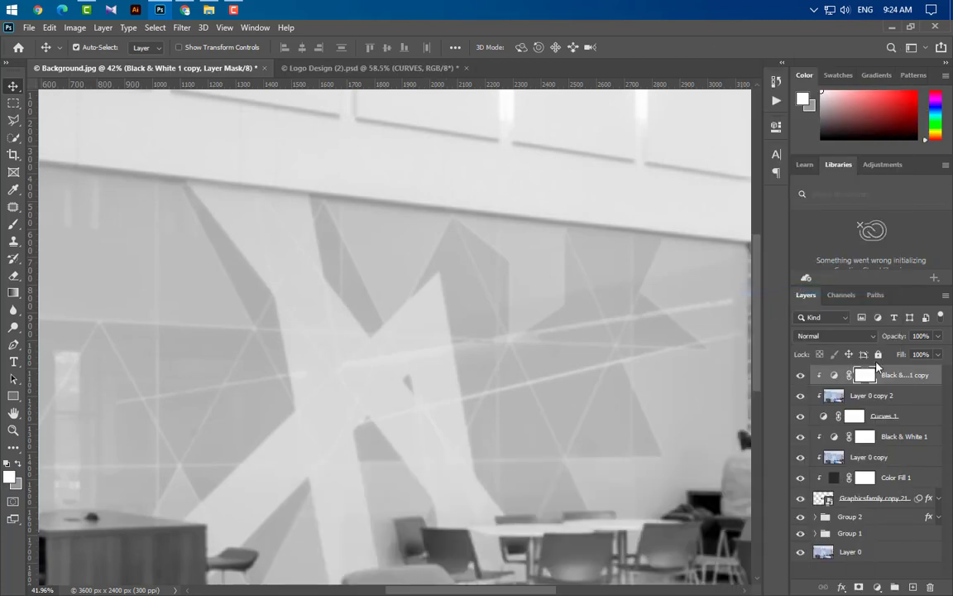
Clip Curves 1 back onto the logo with a clipping mask
click(917, 417)
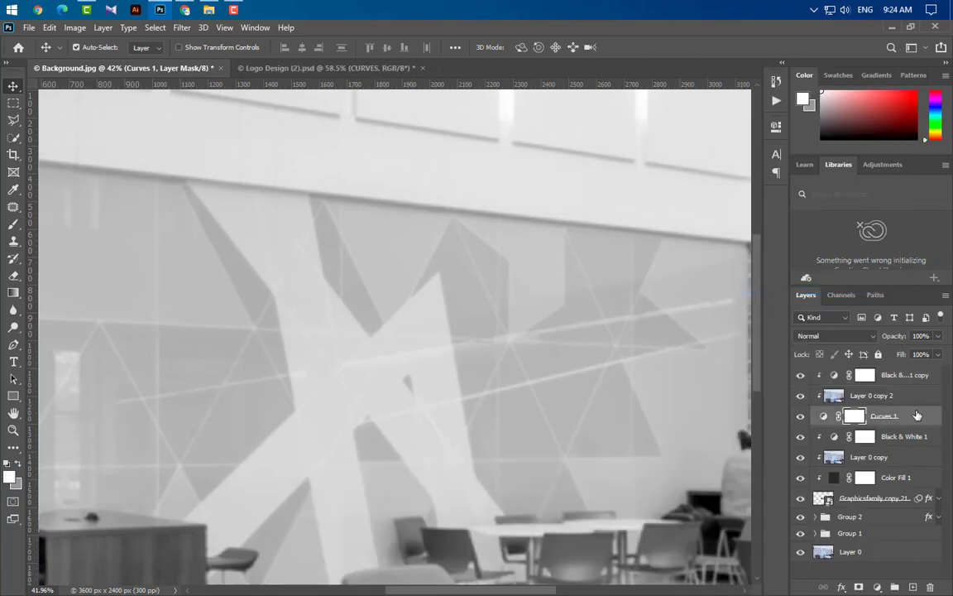
right_click(917, 416)
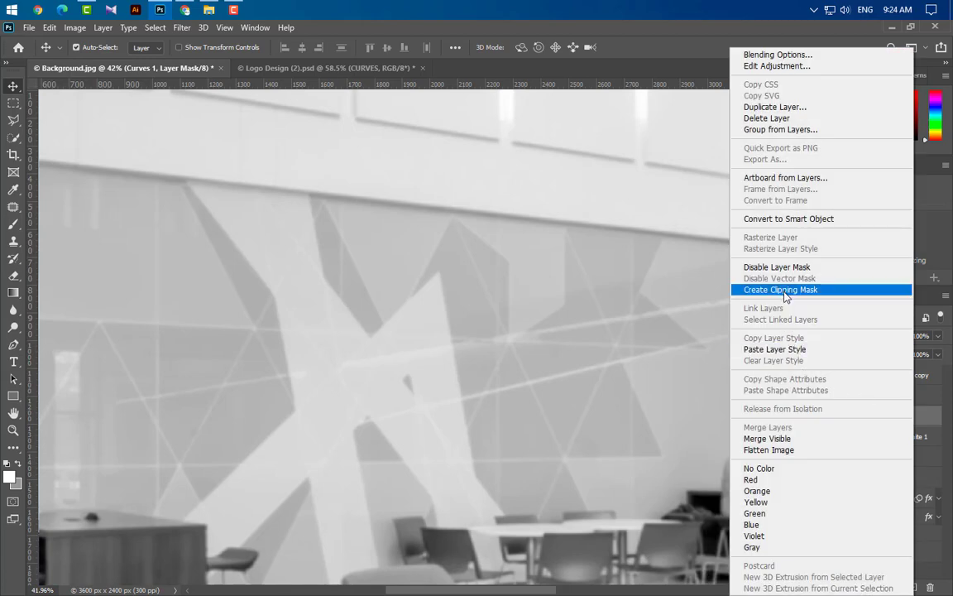
click(784, 291)
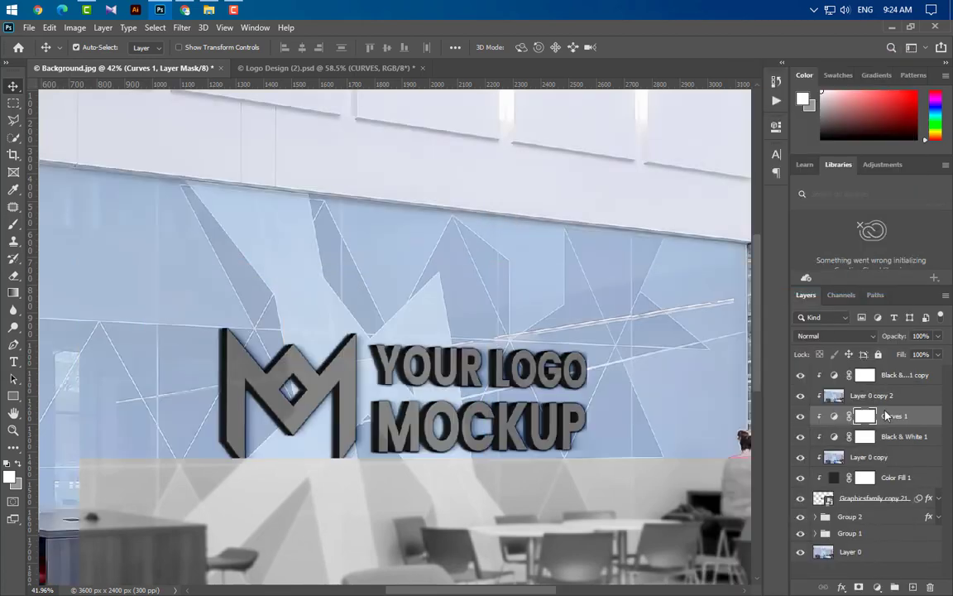
Add a Curves adjustment above Black & White 1 copy, move the RGB black and white input points inward and lower the white point's output
click(865, 375)
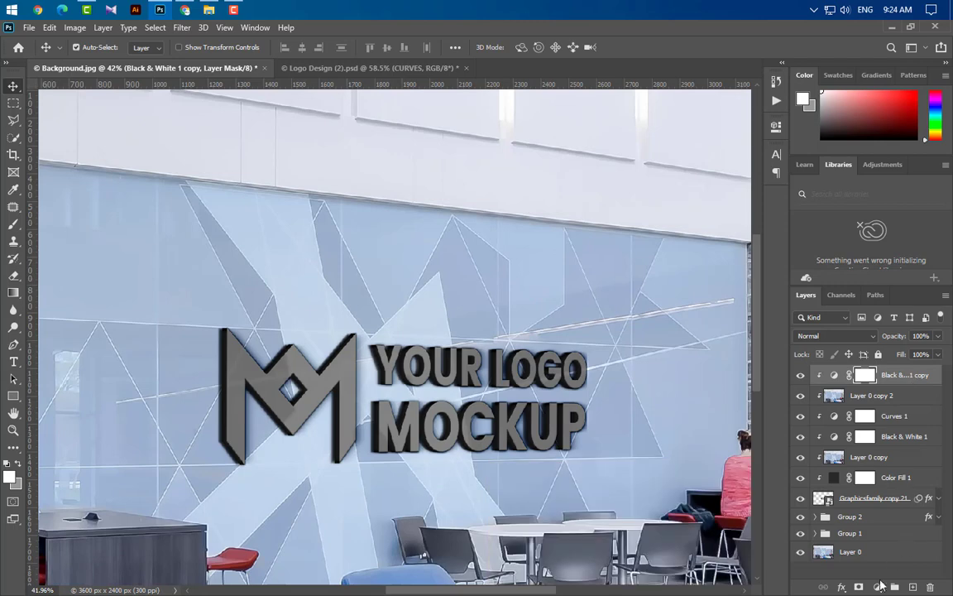
click(880, 586)
double_click(881, 416)
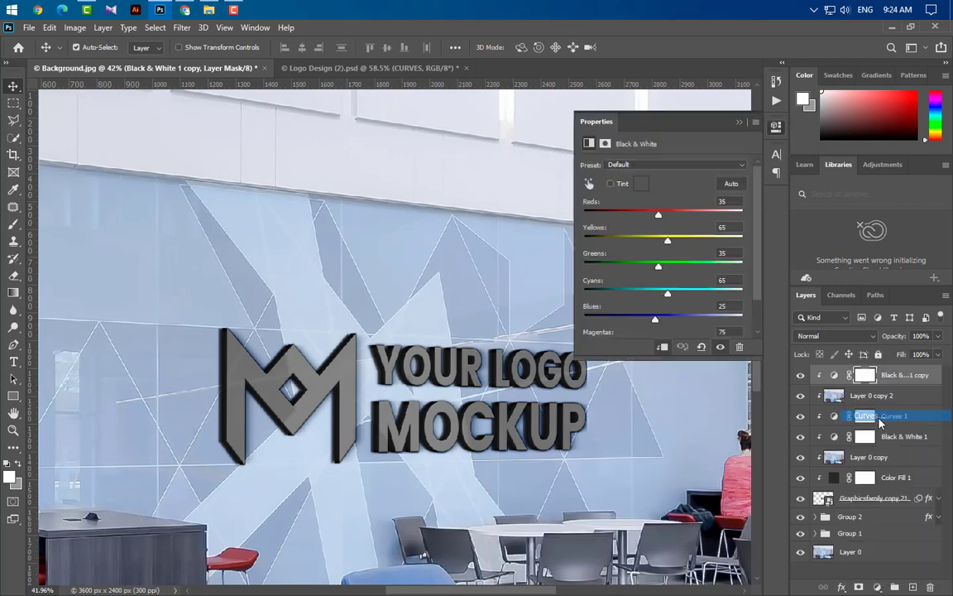
drag(611, 334, 664, 339)
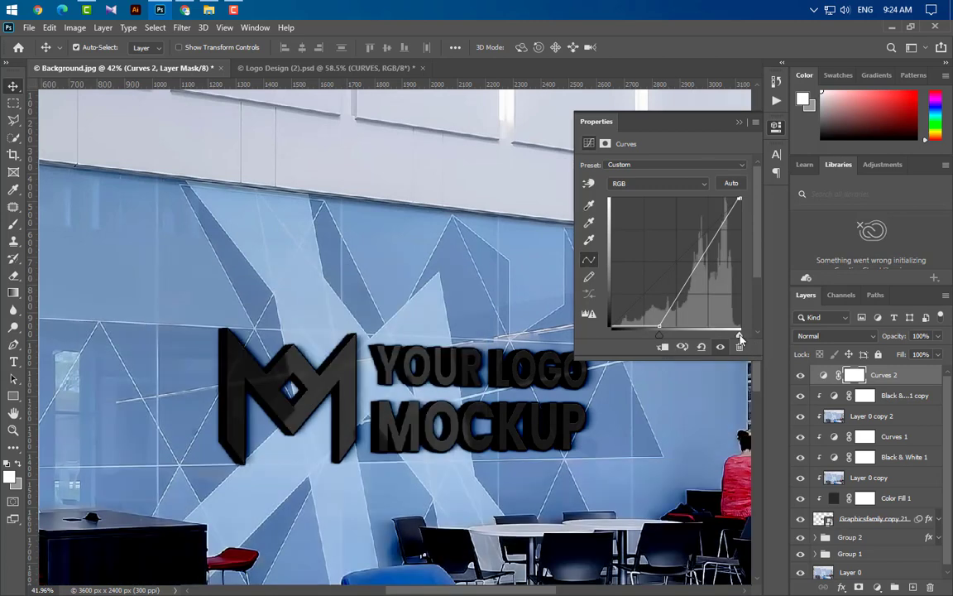
drag(740, 339, 717, 337)
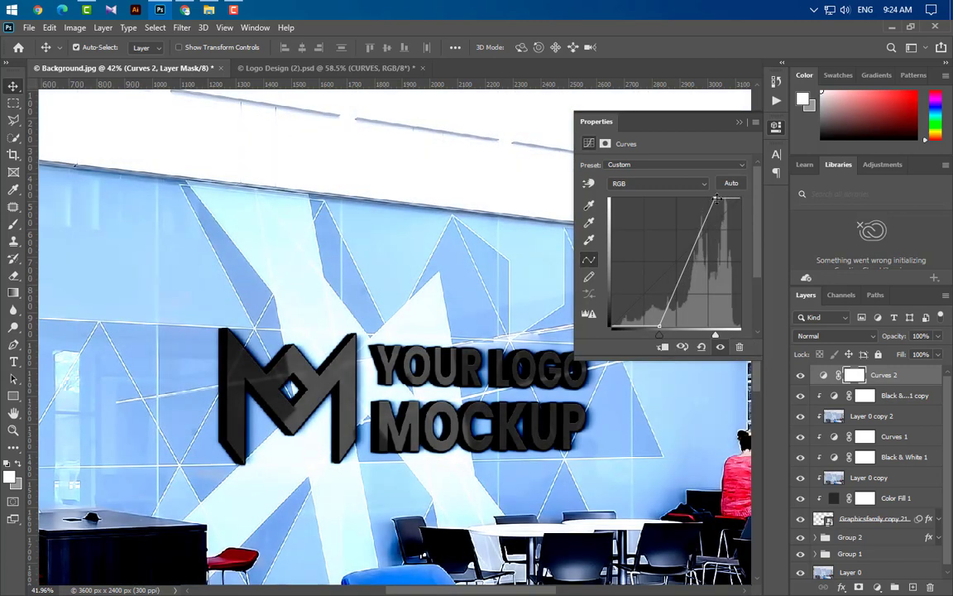
drag(716, 199, 714, 220)
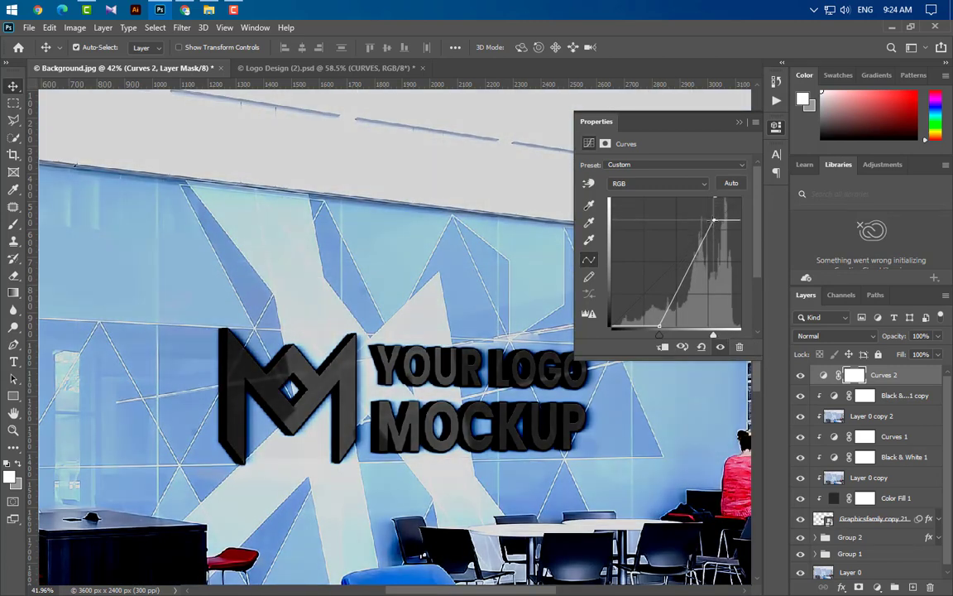
Shift the Blue channel's black point slightly in Curves 2 and clip the adjustment to the logo
click(657, 184)
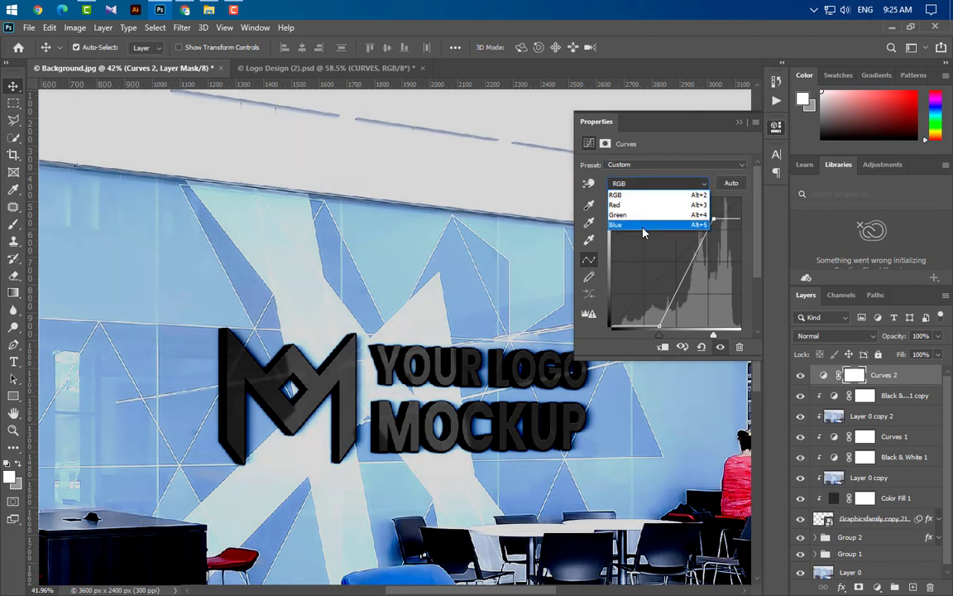
click(650, 218)
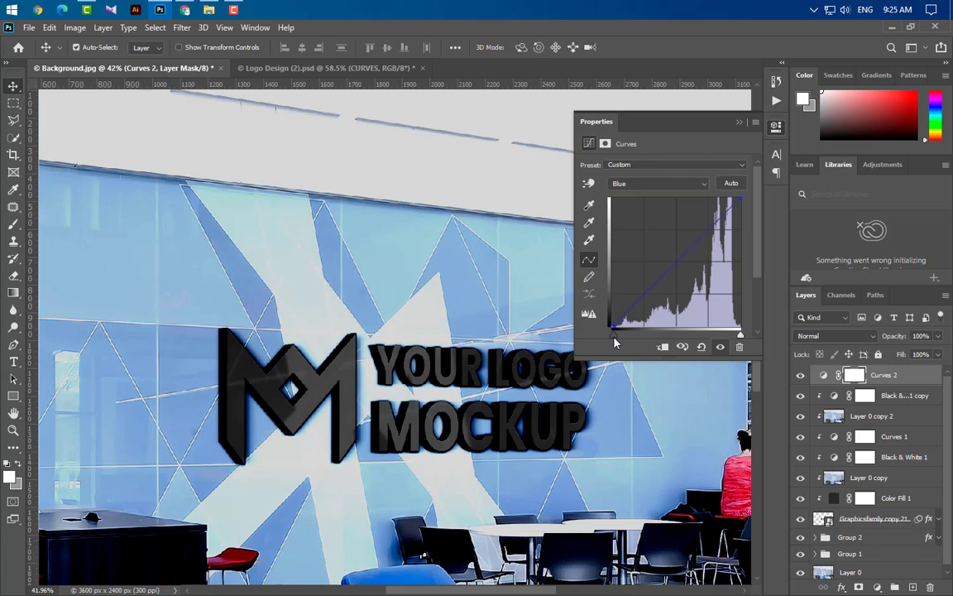
click(741, 123)
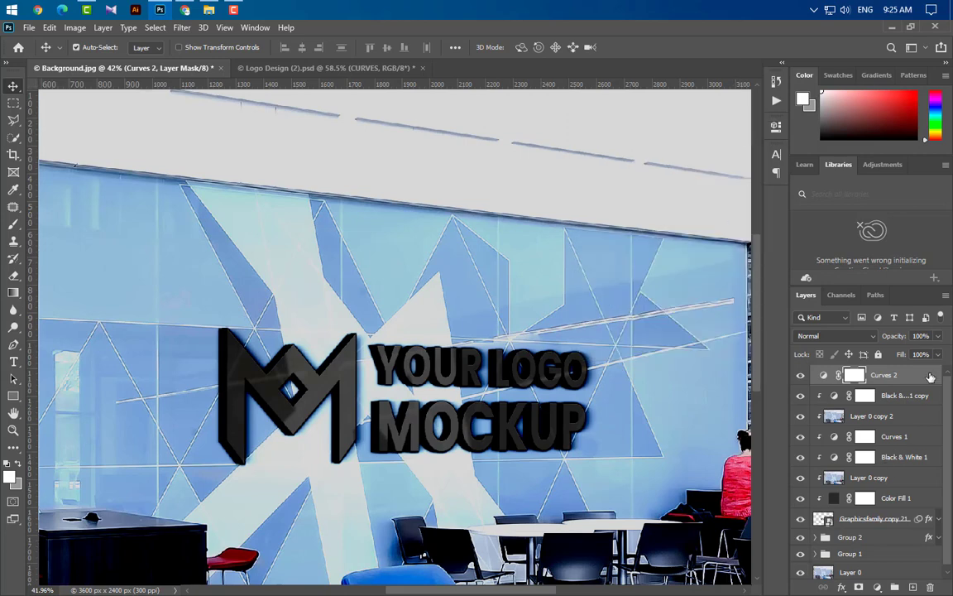
right_click(835, 368)
click(819, 290)
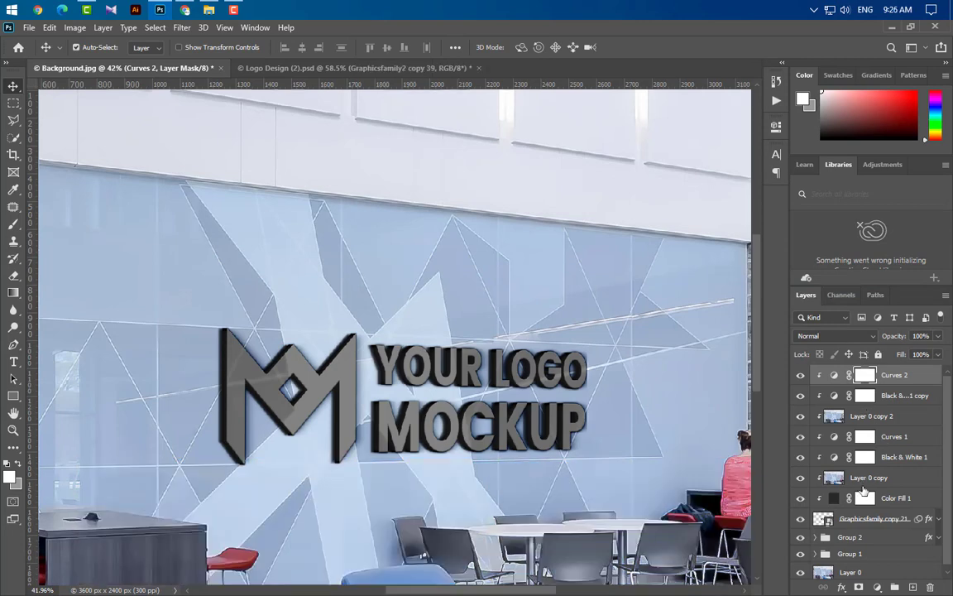
Duplicate Graphicsfamily copy 21 above Curves 2, and clip the layers from Color Fill 1 through Curves 2 back to the original logo
drag(901, 518, 913, 586)
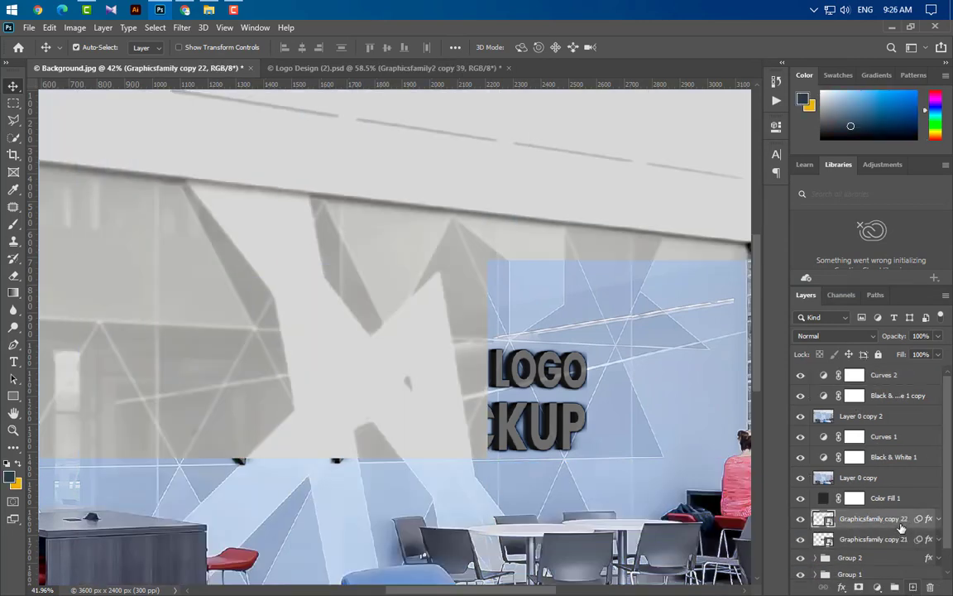
drag(901, 519, 904, 369)
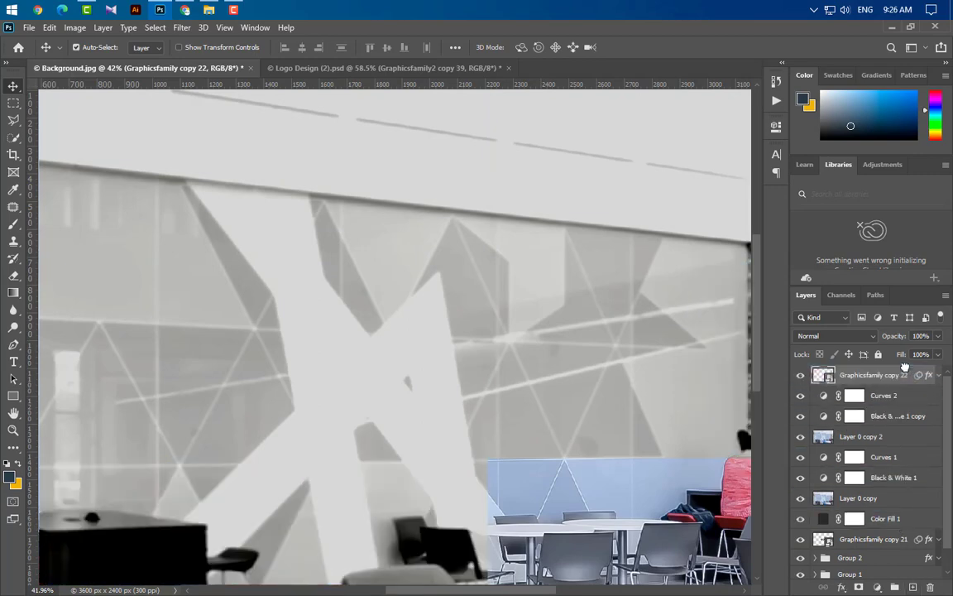
click(821, 517)
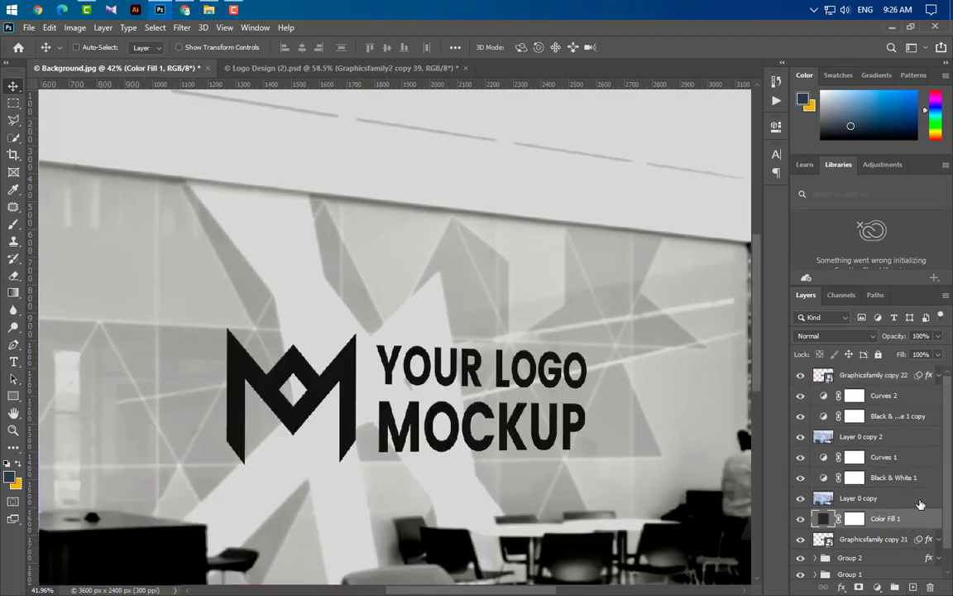
shift+click(820, 499)
shift+click(923, 458)
shift+click(926, 437)
shift+click(928, 418)
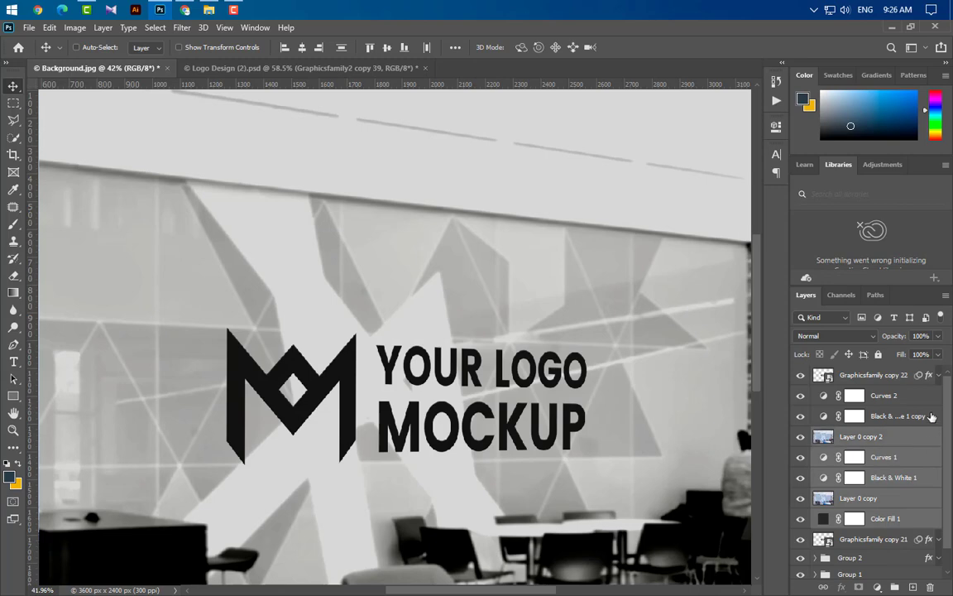
shift+click(931, 398)
right_click(827, 358)
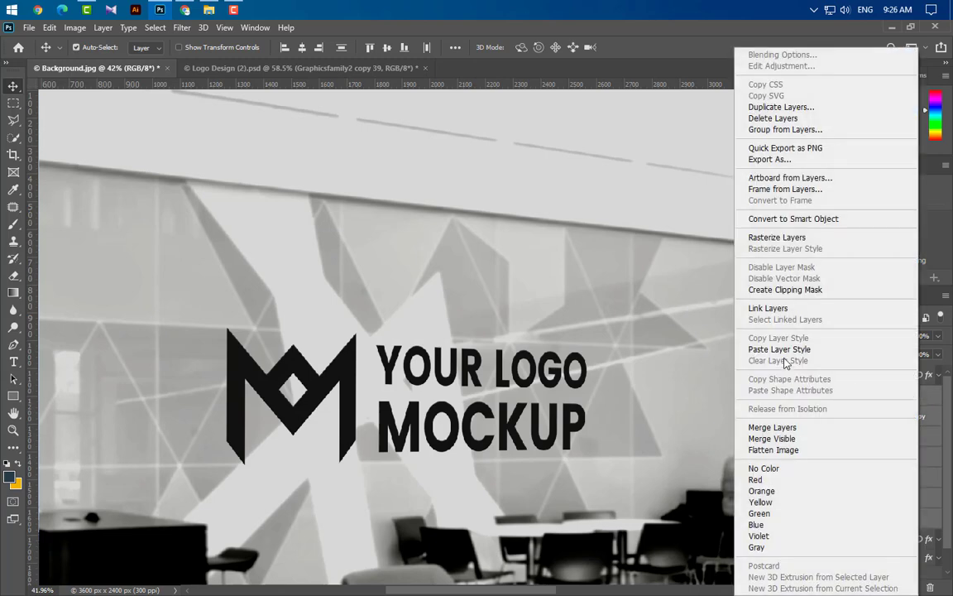
click(785, 289)
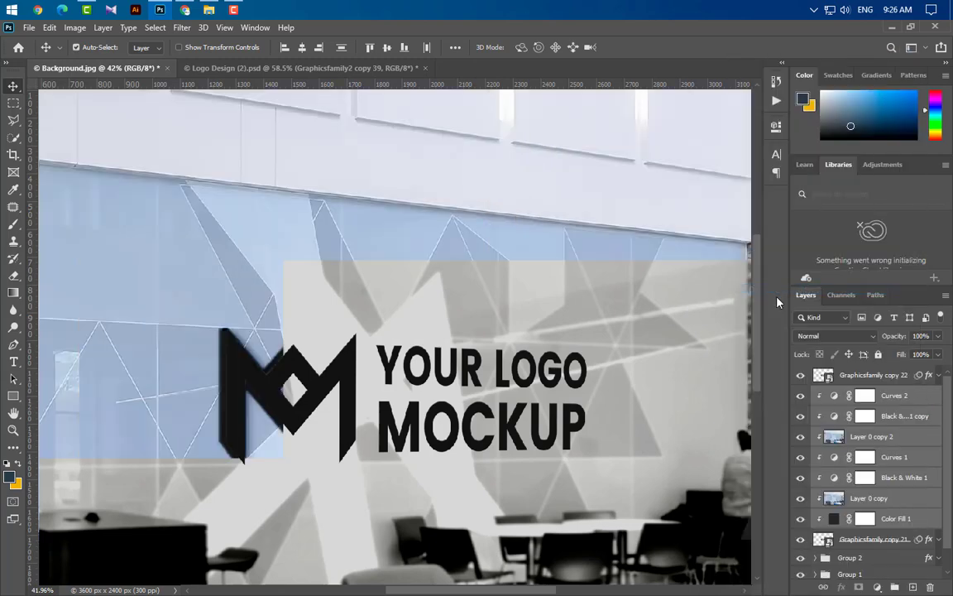
Delete all layer effects from Graphicsfamily copy 22, keeping its smart filter
click(893, 375)
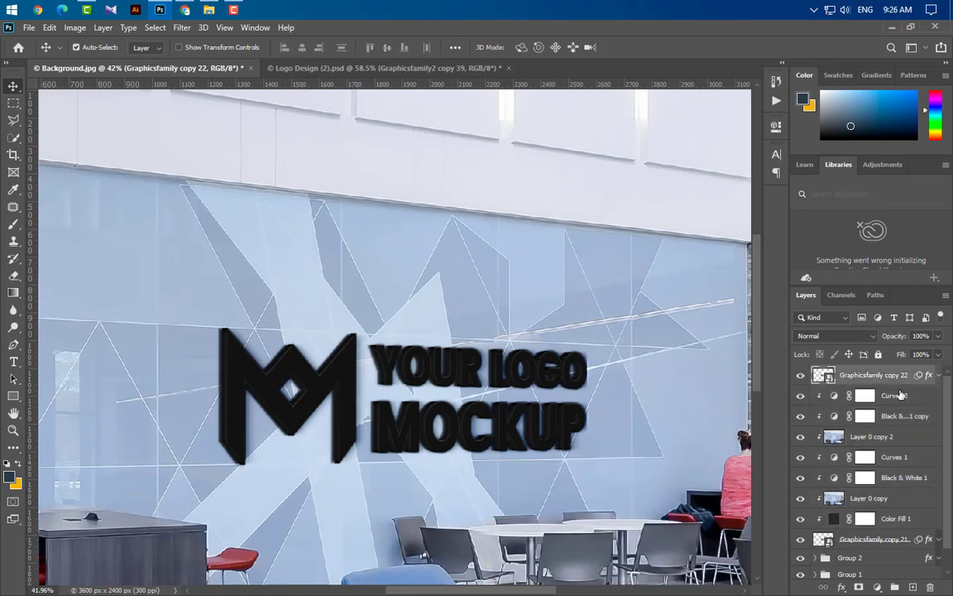
click(940, 376)
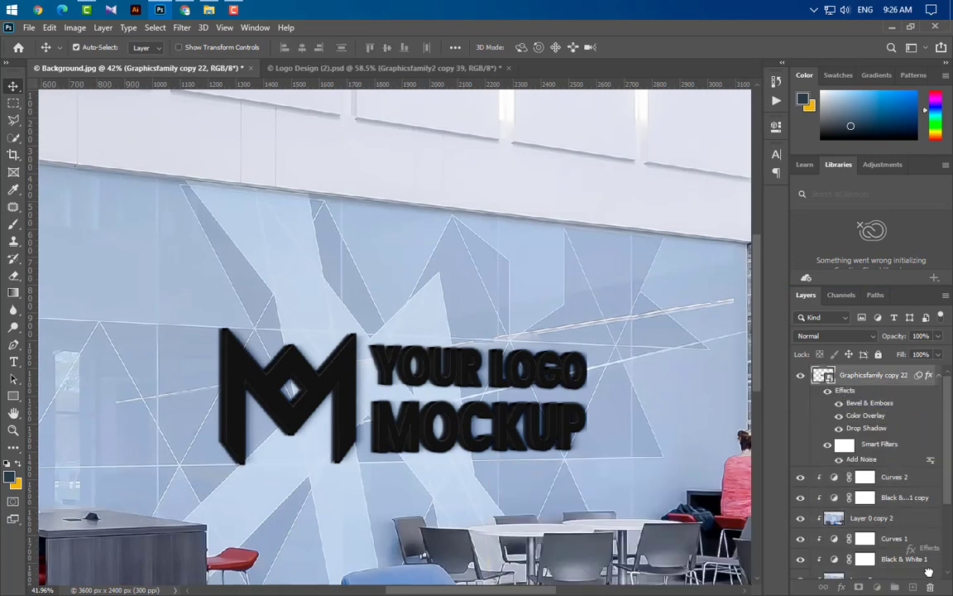
drag(928, 585, 930, 586)
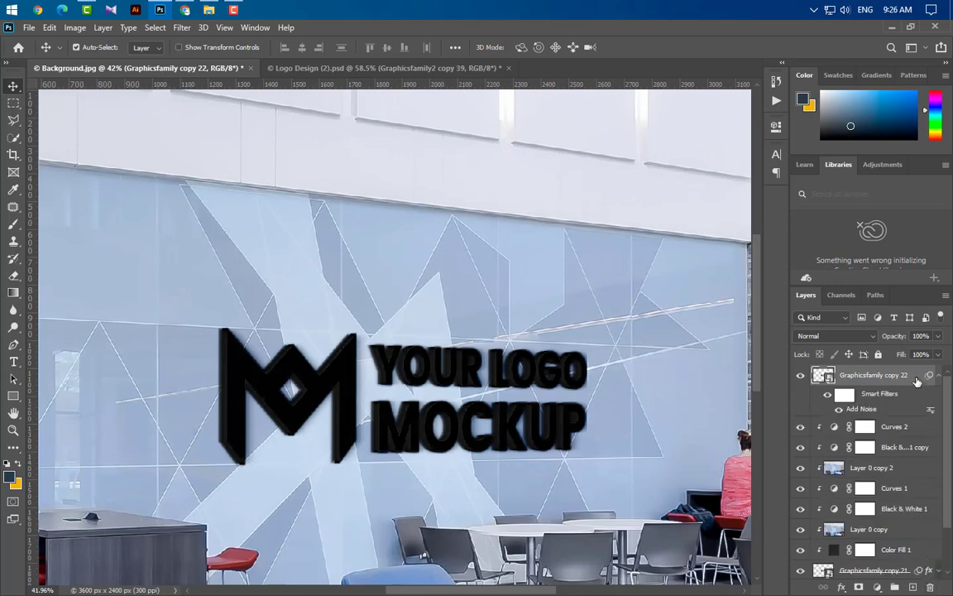
Add a white Inner Glow to Graphicsfamily copy 22 in Screen mode with 10% opacity and a size of 7 px
double_click(917, 380)
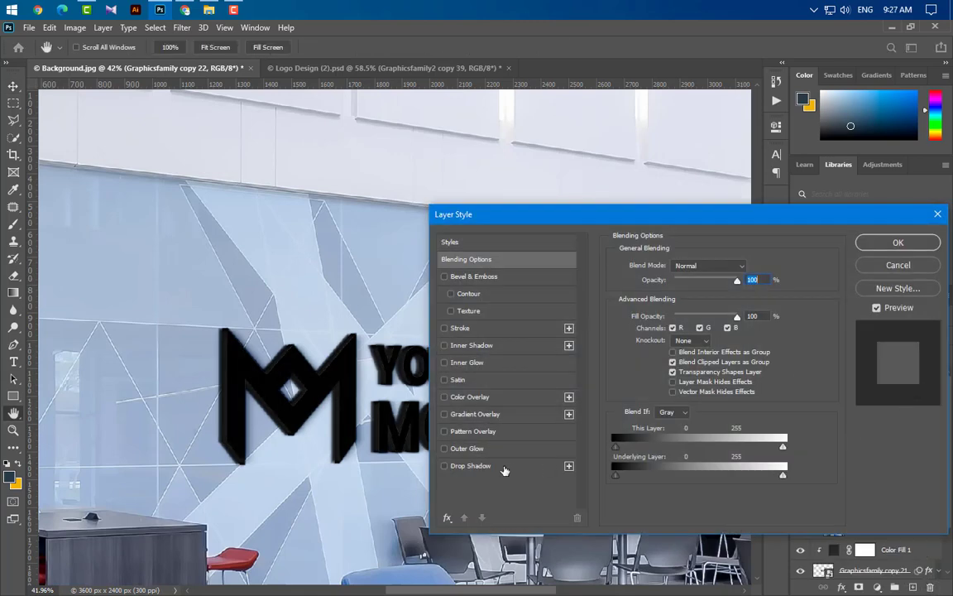
click(499, 365)
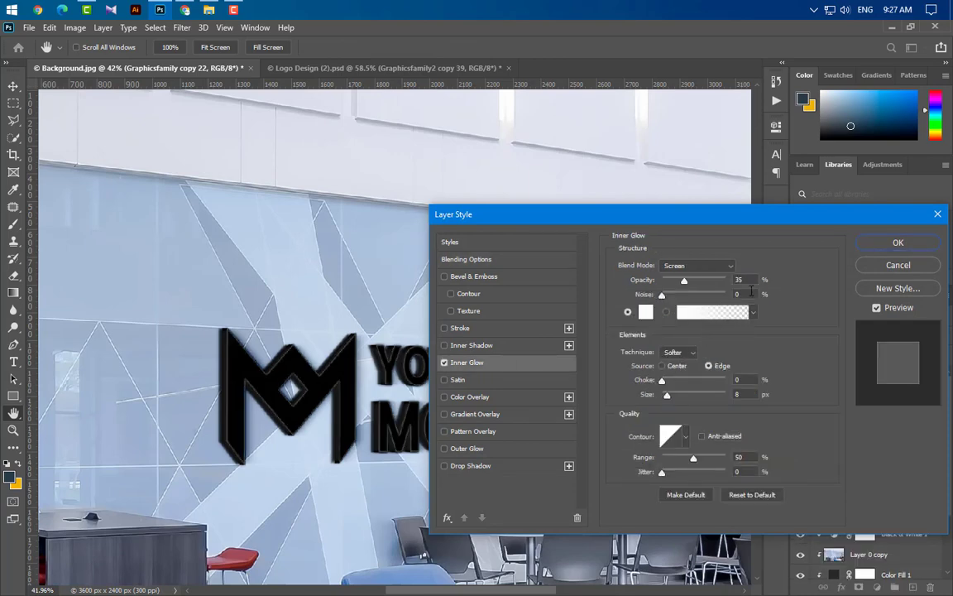
click(717, 266)
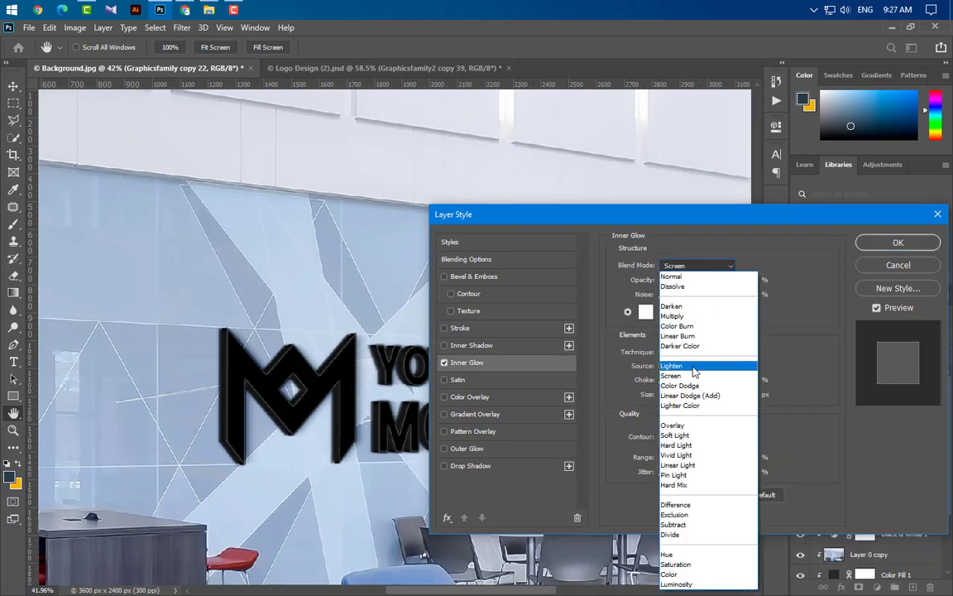
click(626, 345)
drag(748, 284, 719, 285)
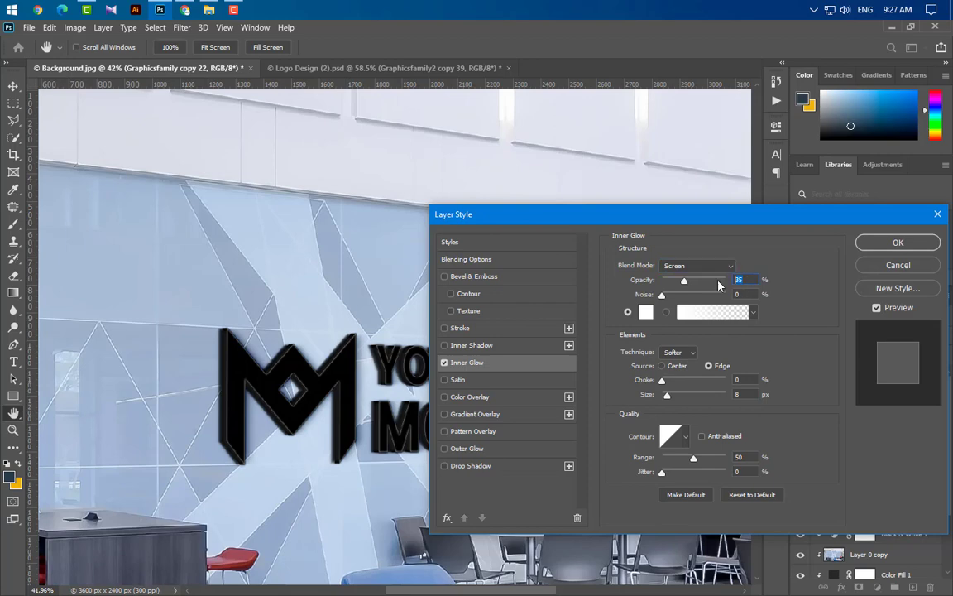
text(10)
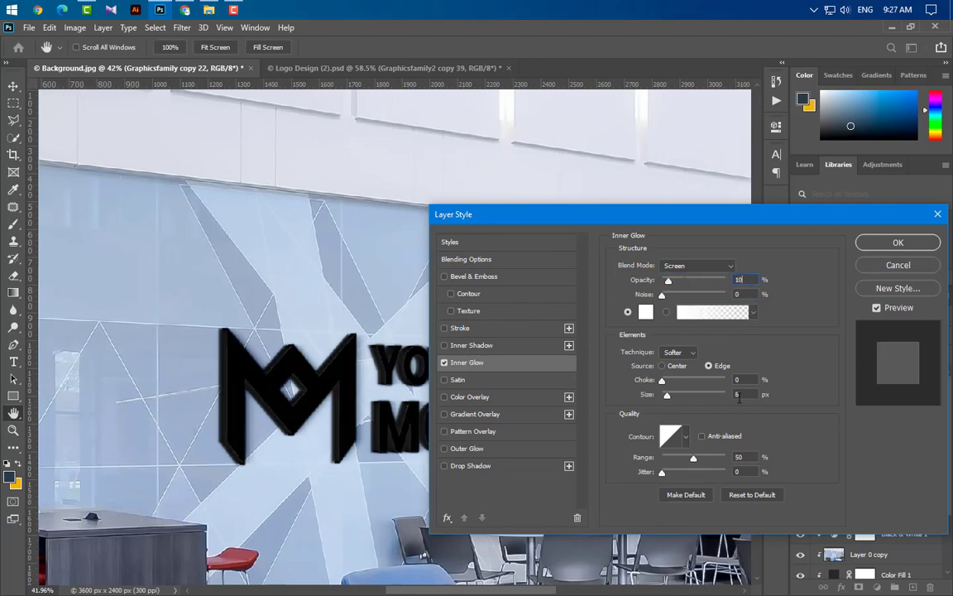
text(7)
Add a white Outer Glow to Graphicsfamily copy 22 with 2% opacity, 40 px size, 100% range and the V-shaped contour, and apply the layer style
click(491, 450)
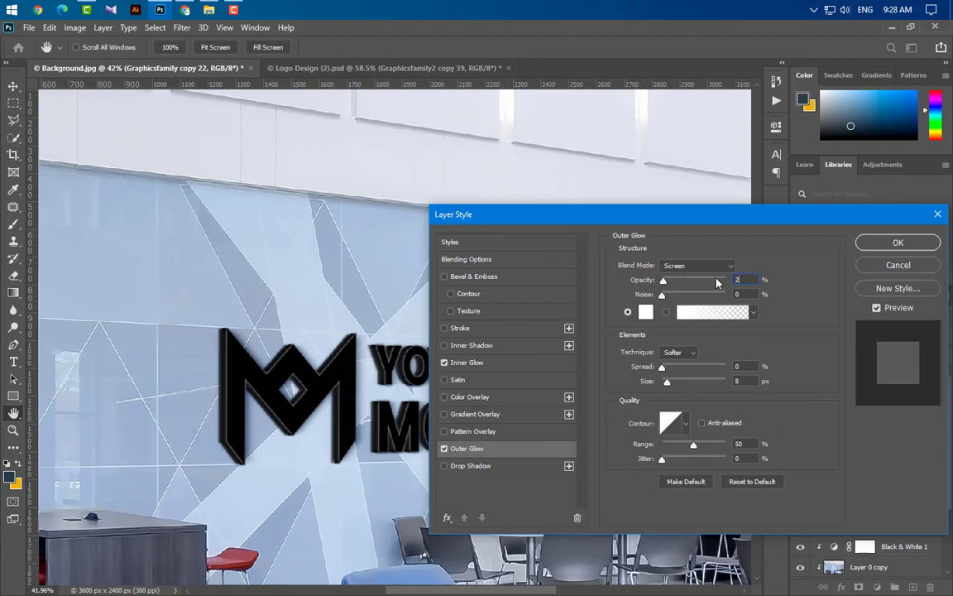
text(2)
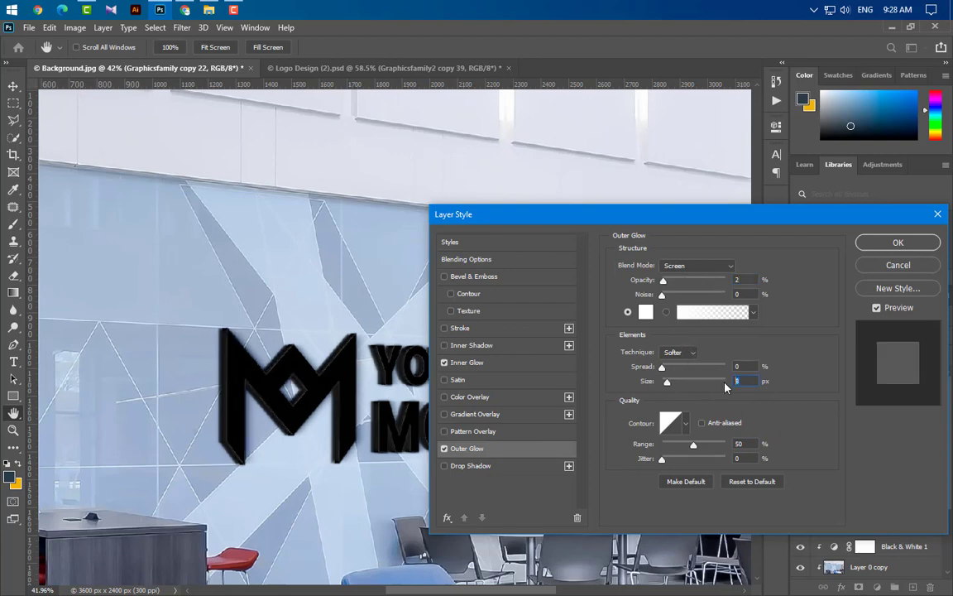
text(40)
text(100)
click(686, 425)
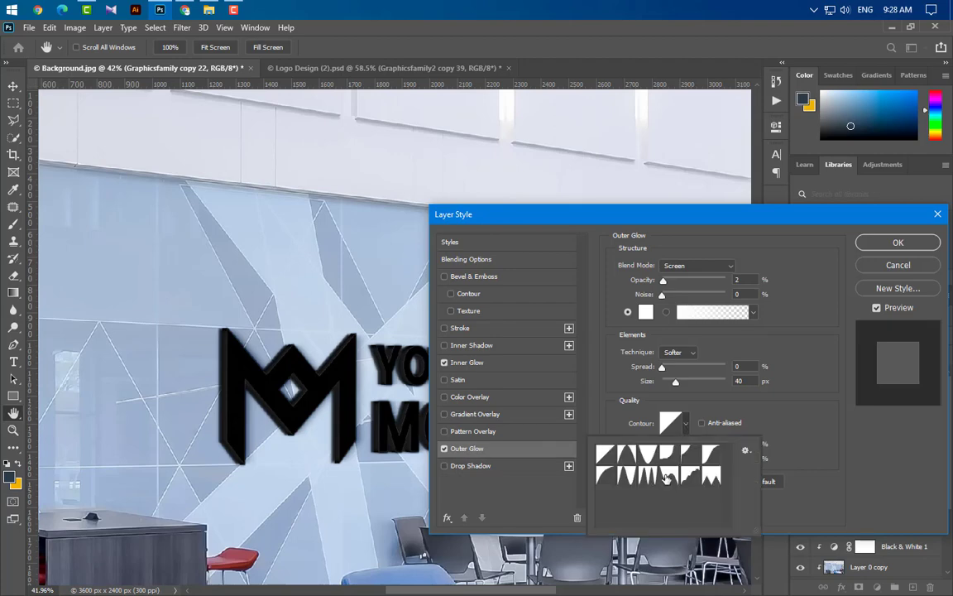
click(648, 454)
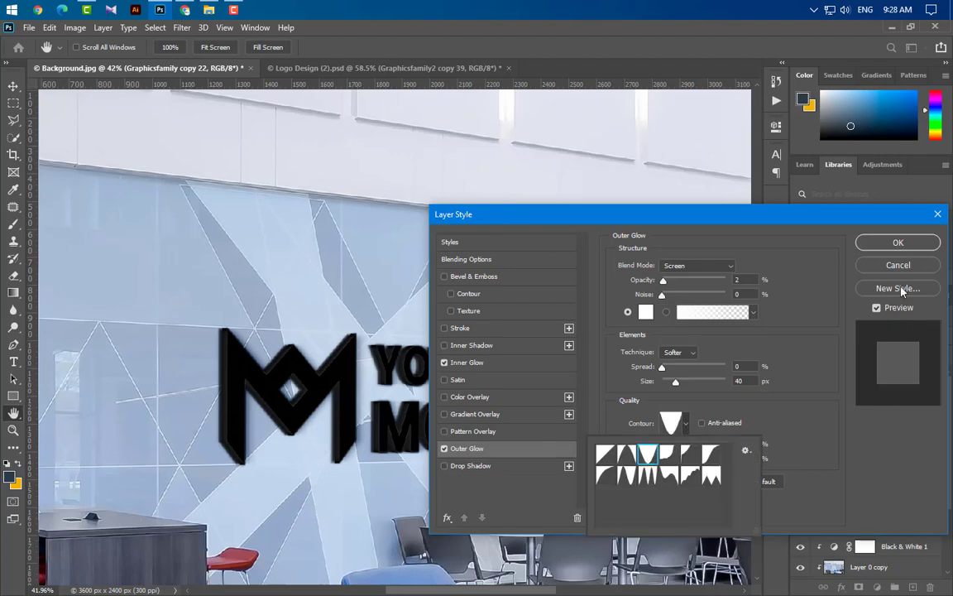
click(898, 244)
click(897, 243)
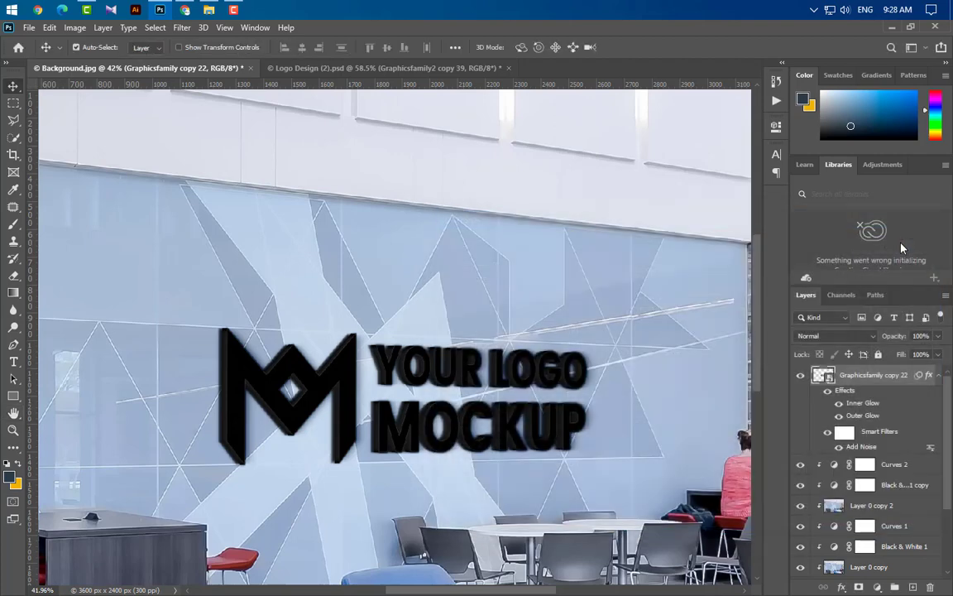
Set the fill of Graphicsfamily copy 22 to 0% and duplicate the layer
click(939, 376)
click(939, 355)
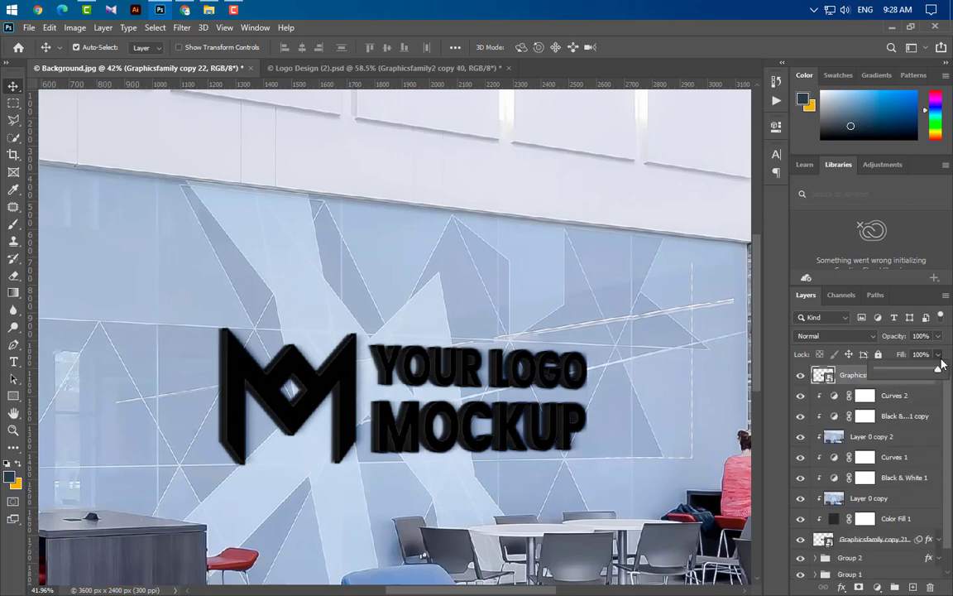
drag(939, 370, 773, 375)
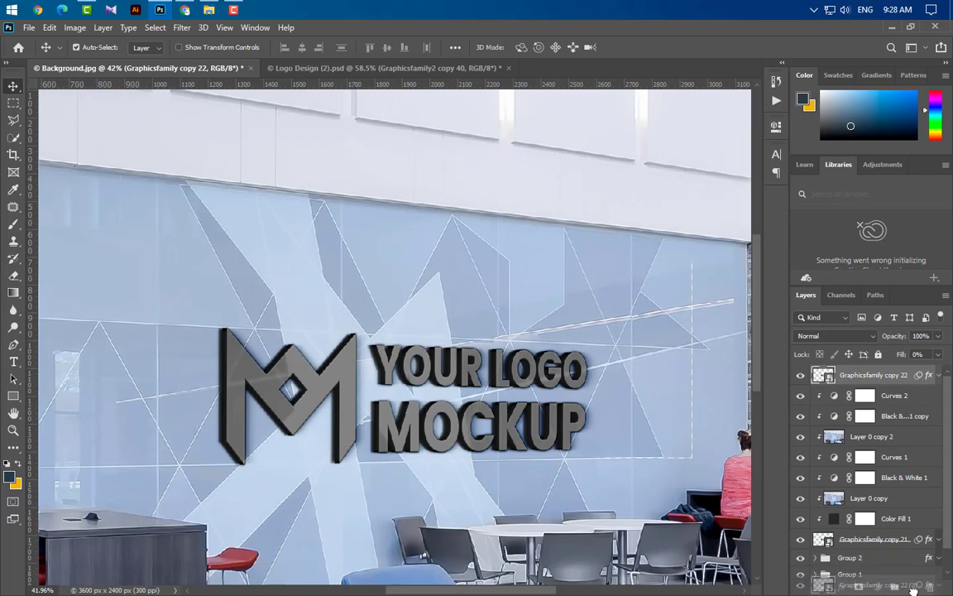
key(ctrl+j)
Add a smooth Inner Bevel to Graphicsfamily copy 23 with 210% depth, 3 px size and a 170° angle
click(938, 375)
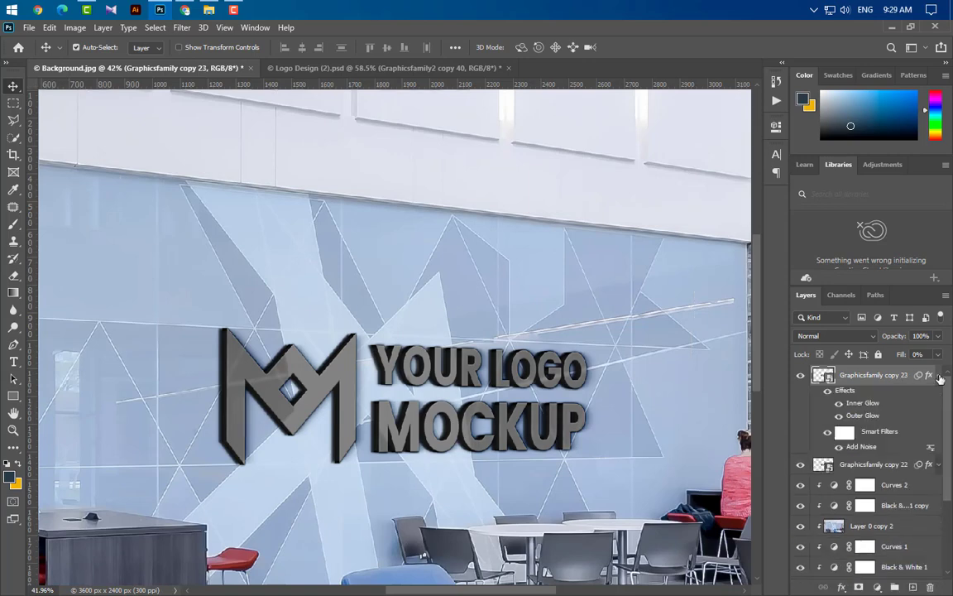
double_click(868, 406)
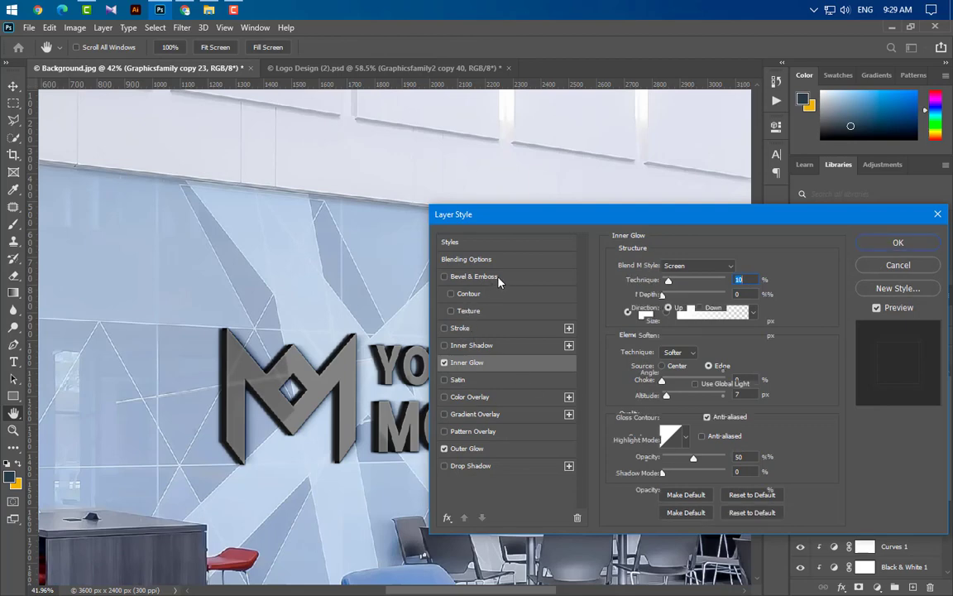
click(473, 277)
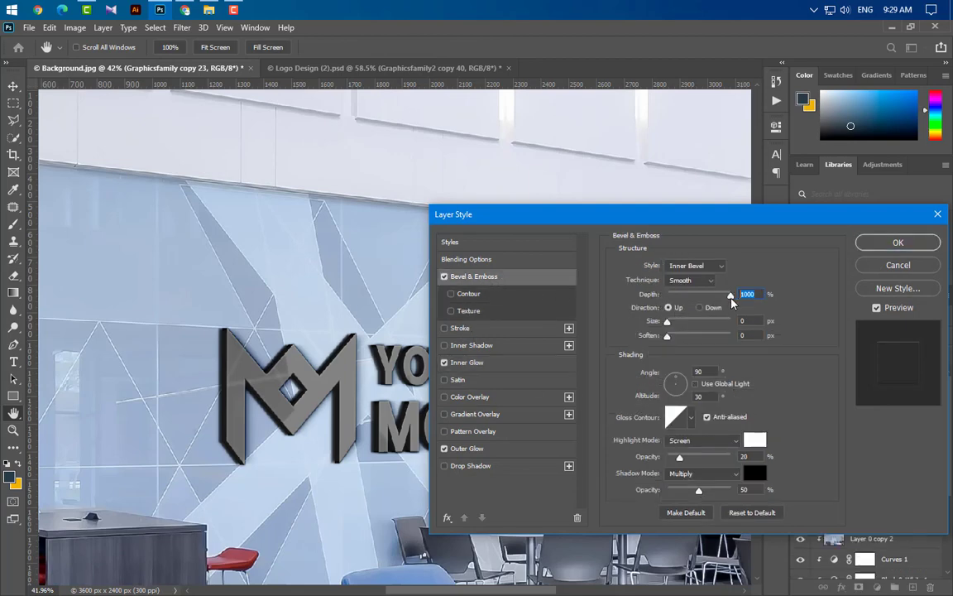
text(210)
key(Tab)
text(3)
key(Tab)
key(Tab)
text(170)
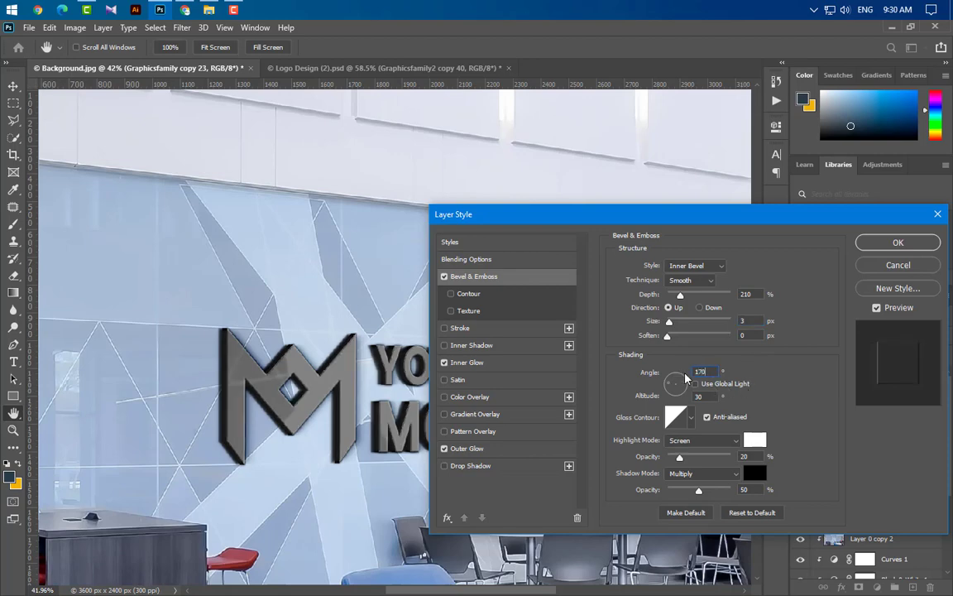
key(Tab)
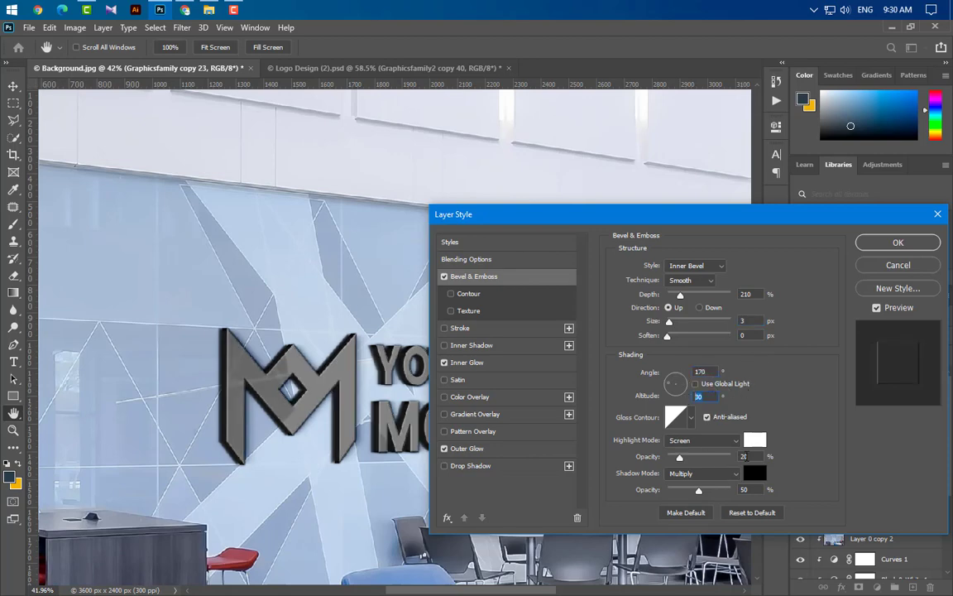
Set the bevel's highlight mode to Color Dodge at 20% opacity and its shadow opacity to 0%
drag(750, 457, 721, 459)
drag(748, 489, 734, 505)
text(0)
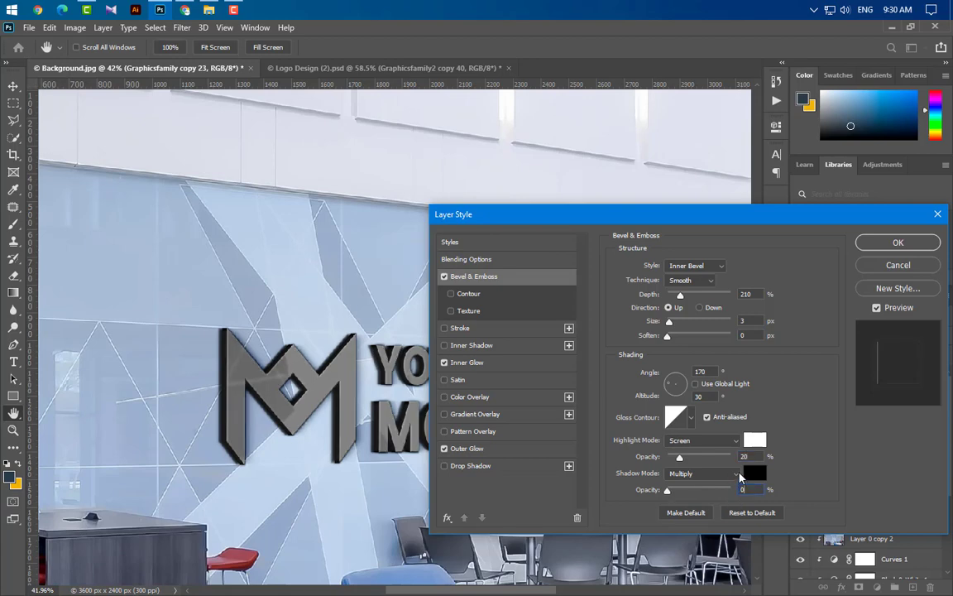
click(739, 473)
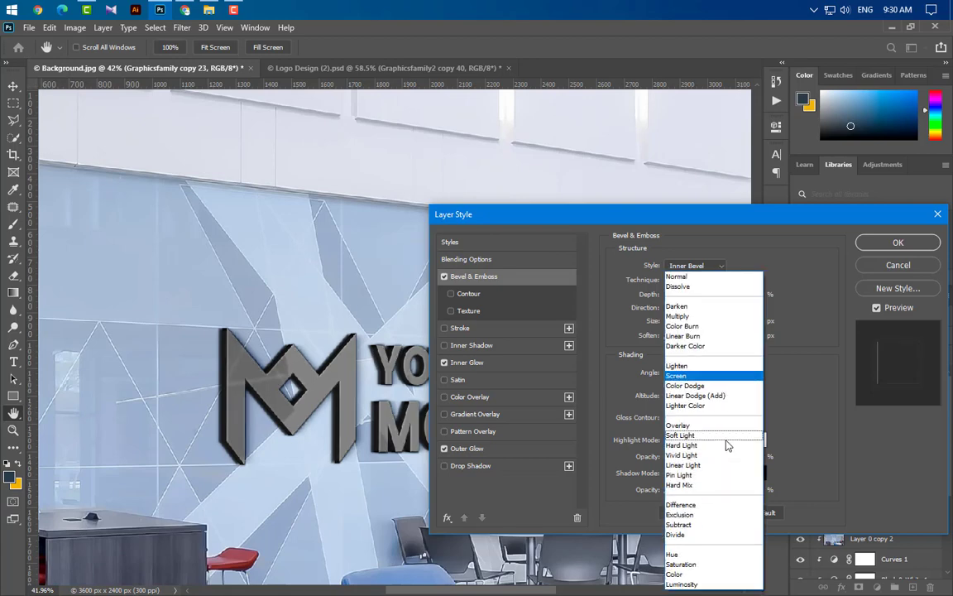
click(709, 387)
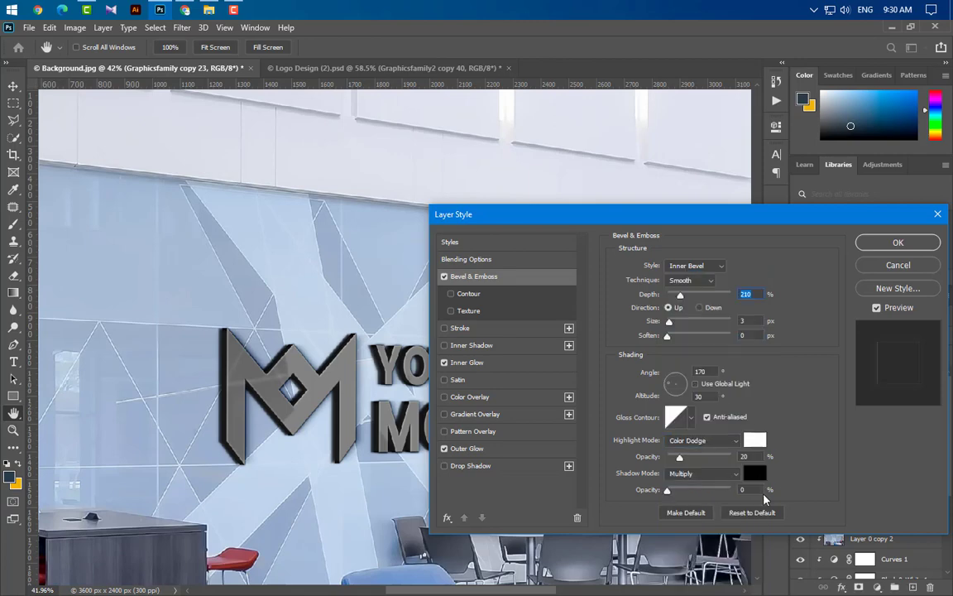
Switch off Inner Glow and Outer Glow, and enable a white (ffffff) Inner Shadow in Color Dodge mode
click(444, 362)
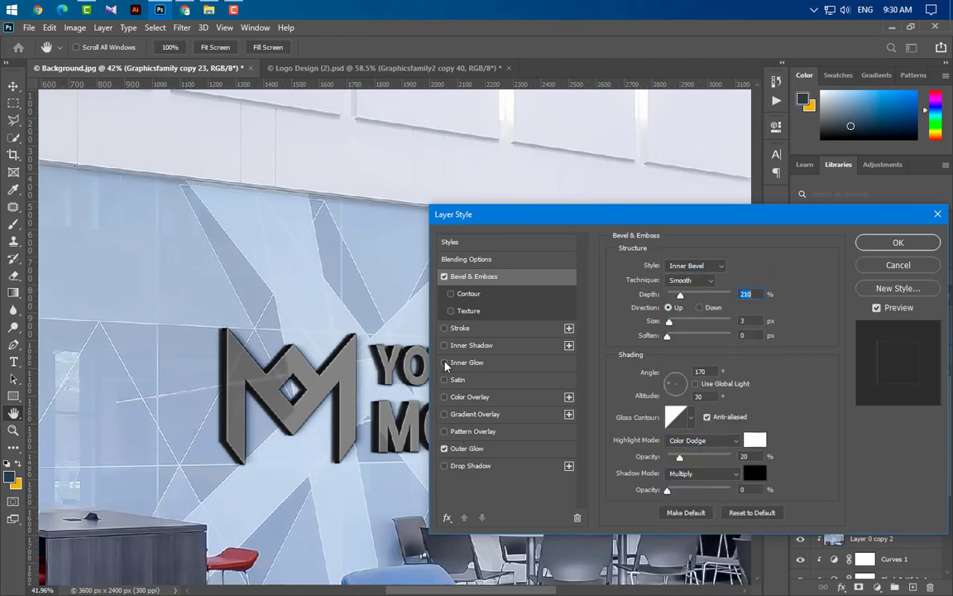
click(444, 449)
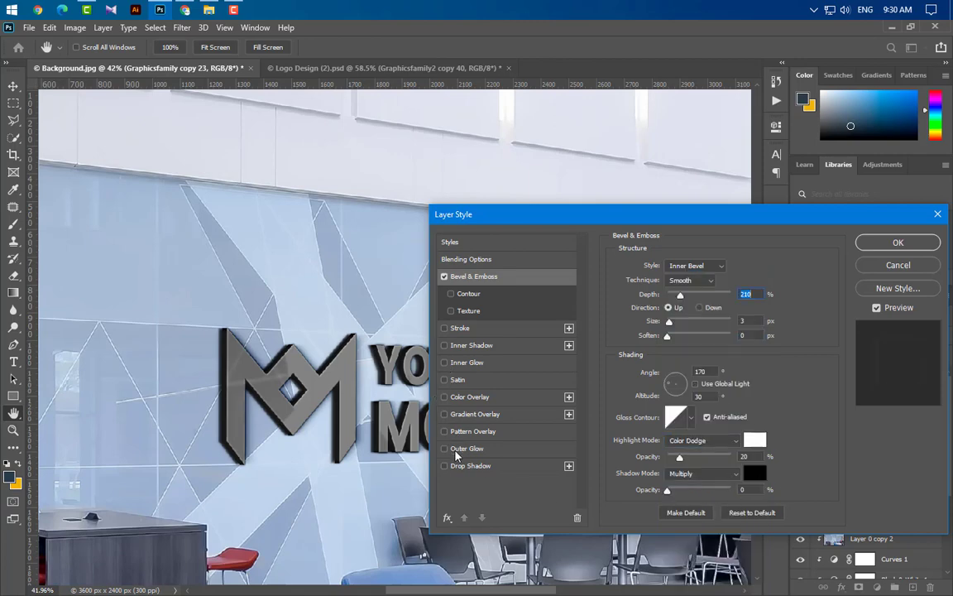
click(508, 347)
click(711, 273)
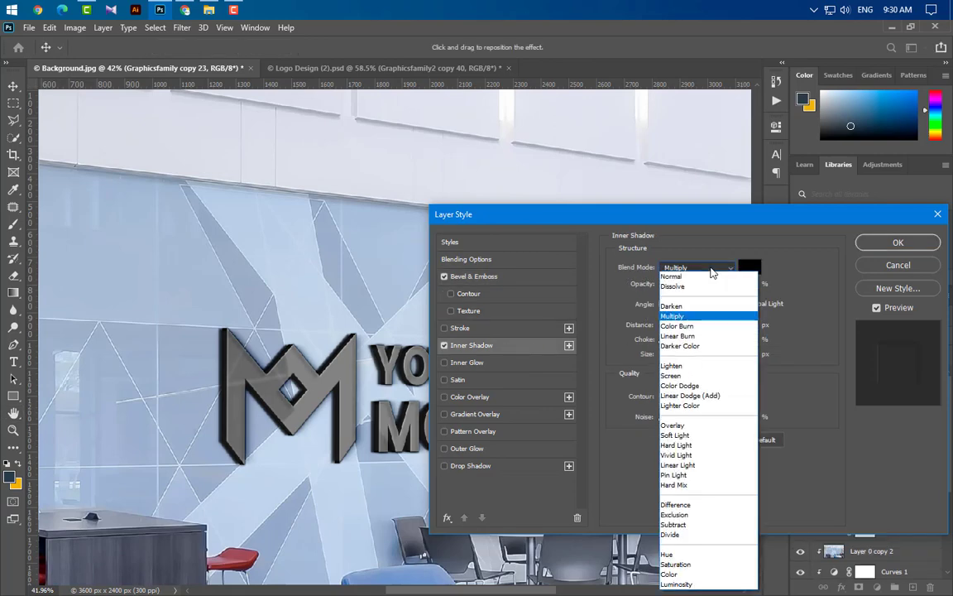
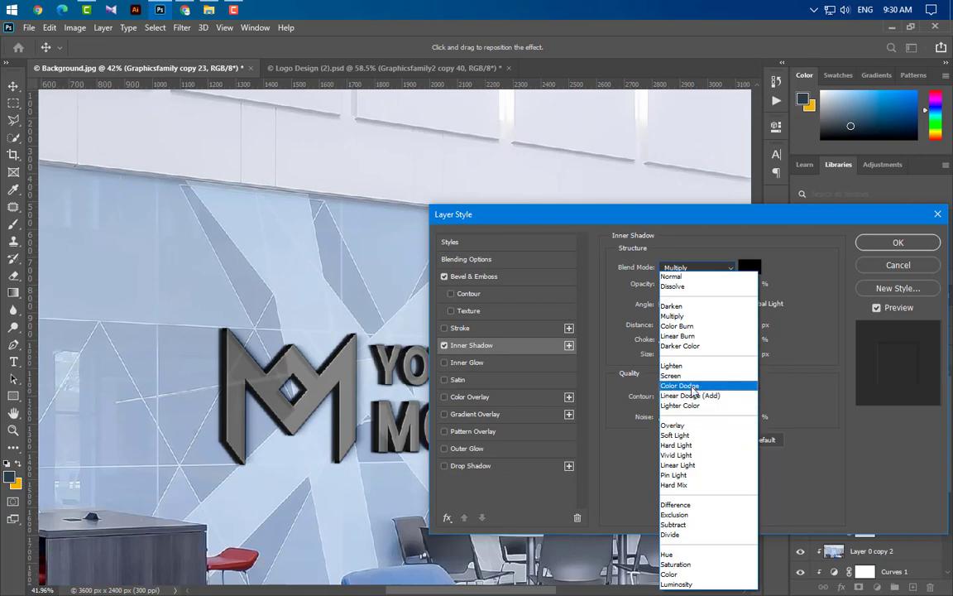
click(691, 386)
click(747, 272)
text(ffffff)
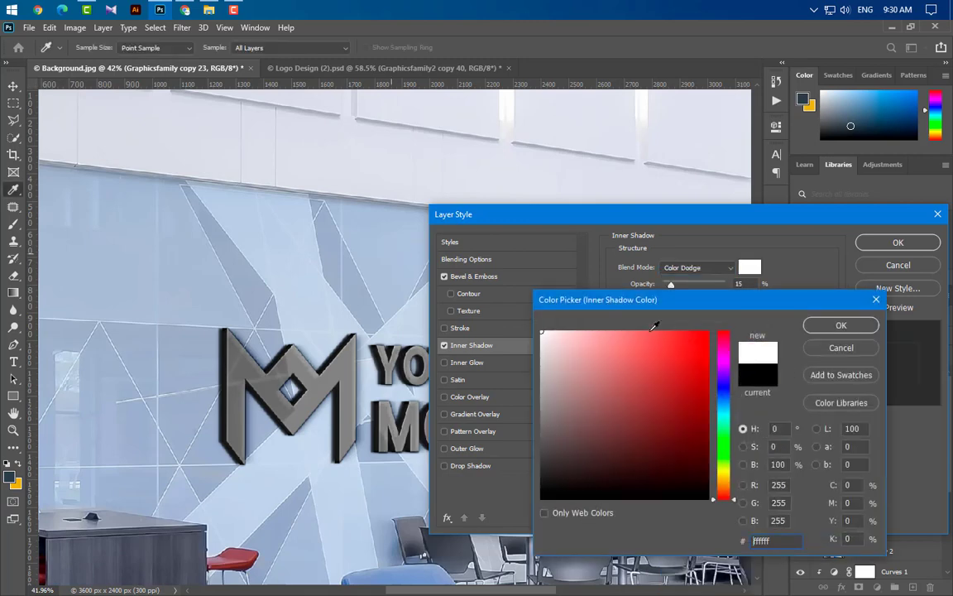
click(850, 328)
Set the Inner Shadow to 20% opacity, a 0° angle and 2 px distance
mouse_move(747, 284)
mouse_down()
mouse_move(711, 285)
mouse_move(683, 305)
mouse_up()
text(20)
text(0)
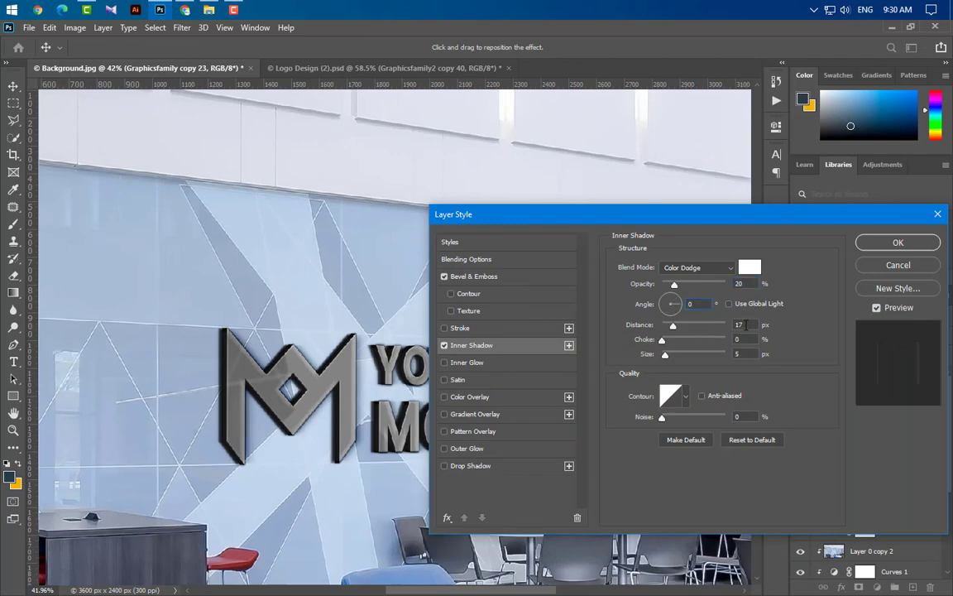
text(2)
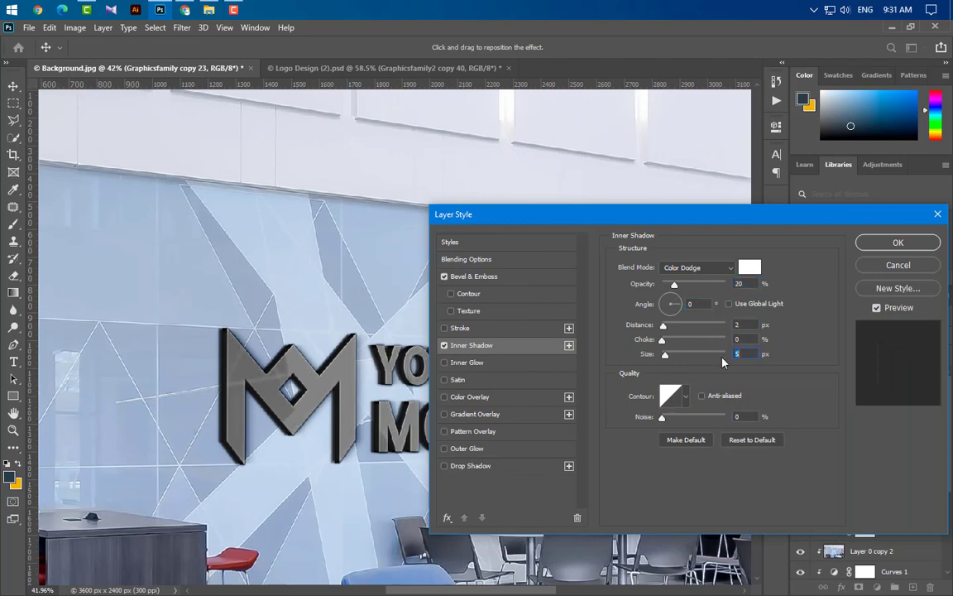
Add a white Color Dodge Drop Shadow with 10% opacity, 180° angle, 20 px distance and 10 px size
click(520, 469)
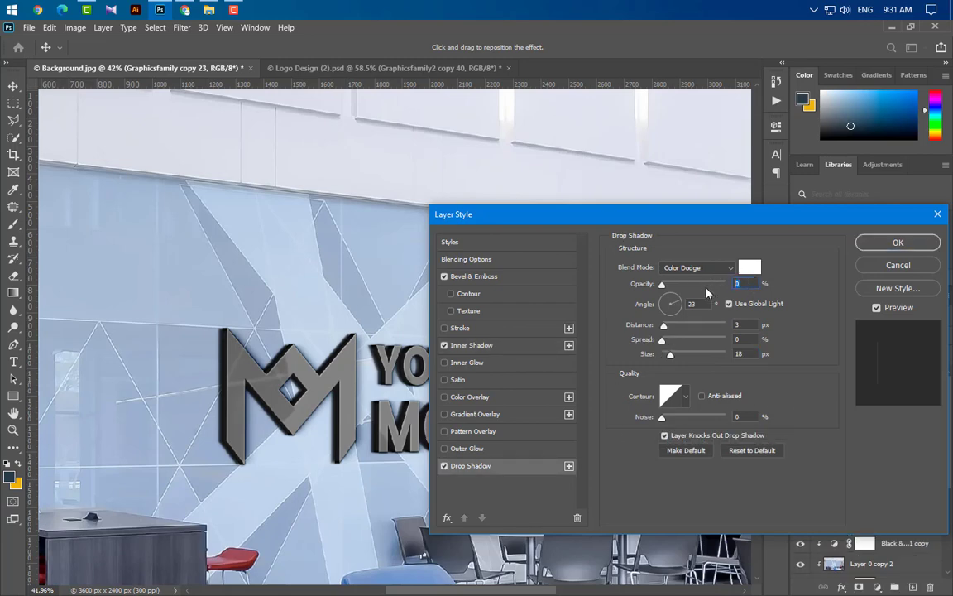
text(1)
text(8)
text(20)
key(Tab)
key(Tab)
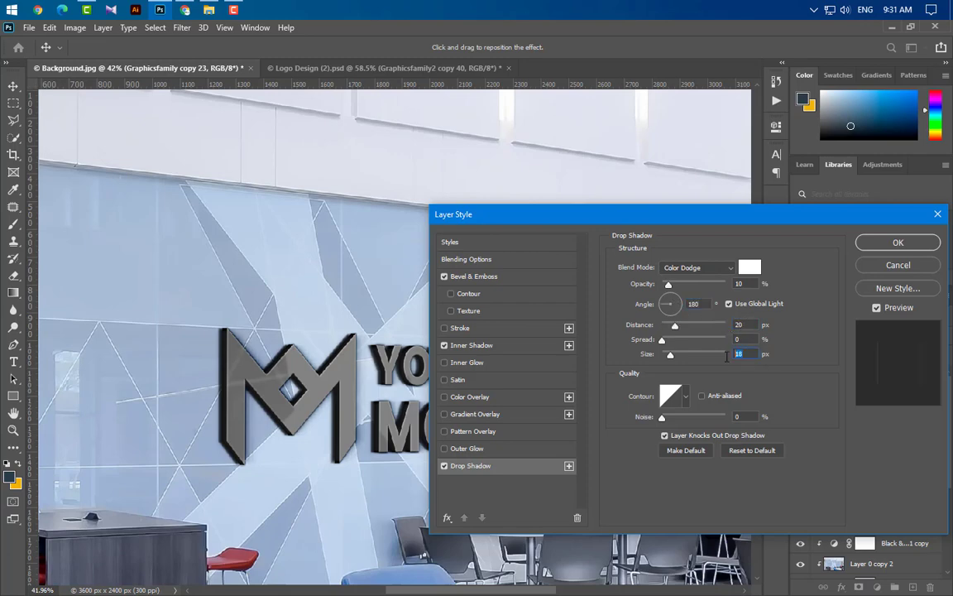
text(10)
Add a second Drop Shadow with 8% opacity, 0° angle, 8 px distance and 16 px size, and apply the layer style
click(569, 466)
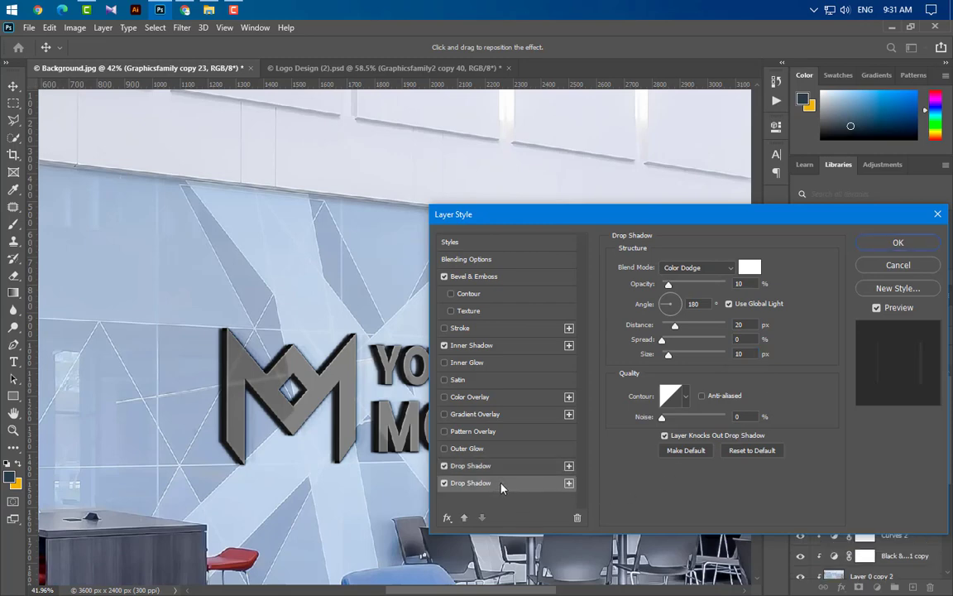
text(8)
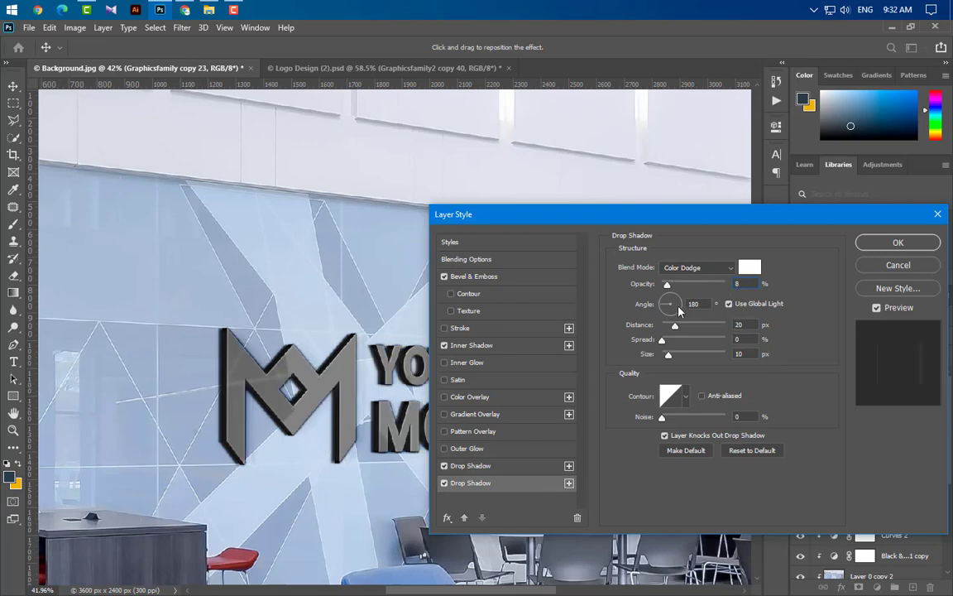
click(749, 326)
text(8565)
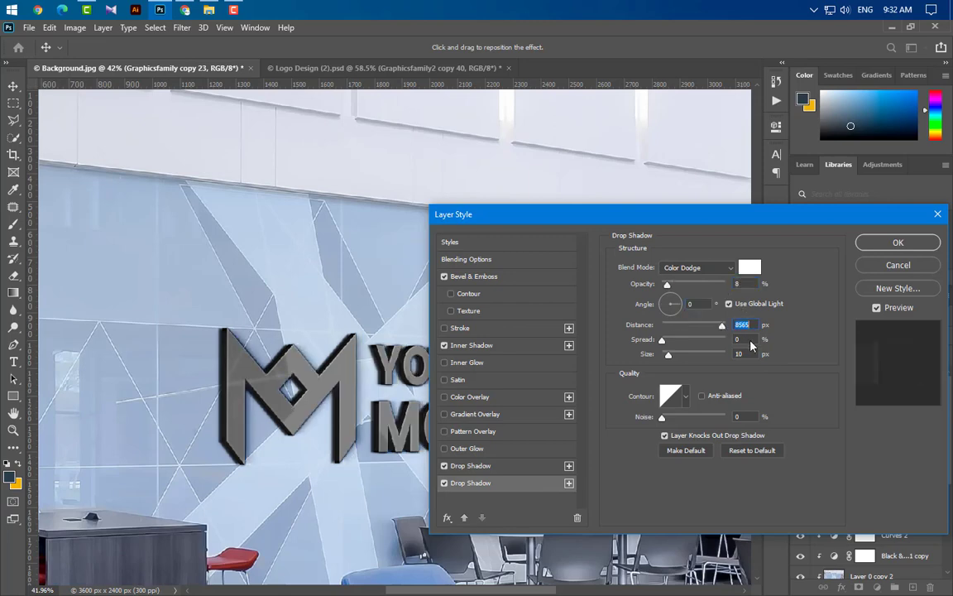
text(8)
text(16)
click(899, 243)
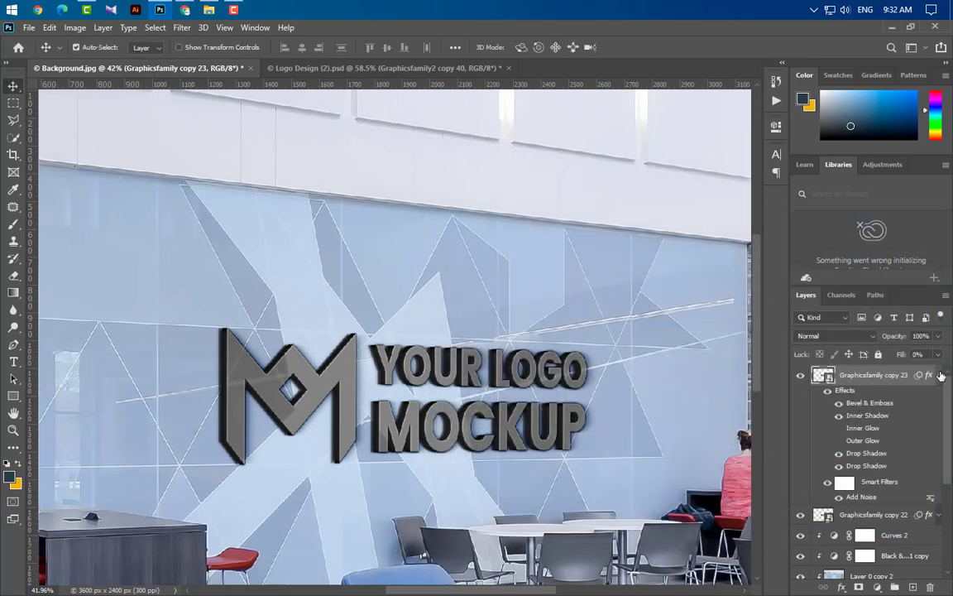
Add a duplicate logo layer directly below Graphicsfamily copy 23, and delete all layer effects from copy 23, keeping its smart filter
click(940, 376)
drag(873, 395, 920, 585)
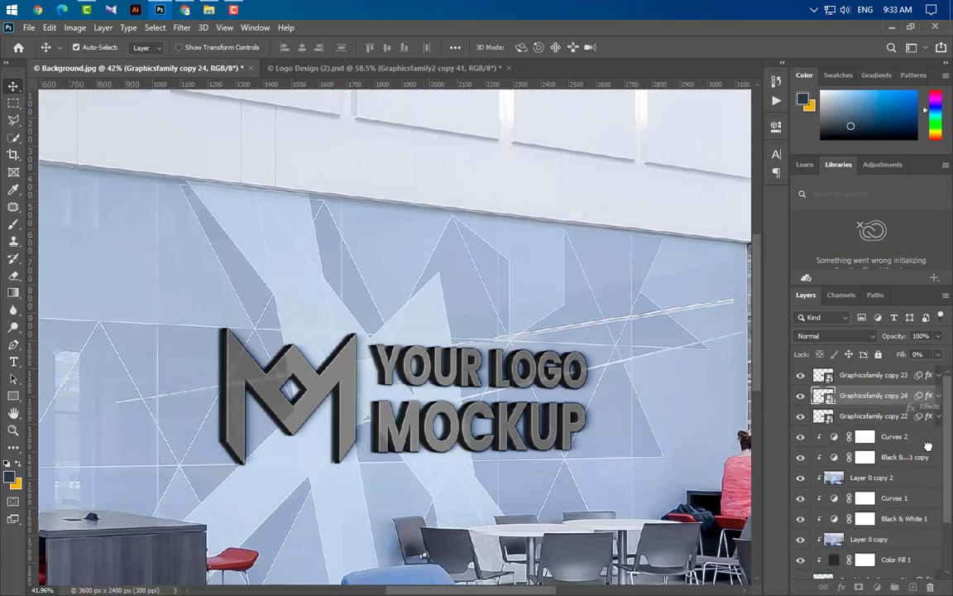
click(938, 377)
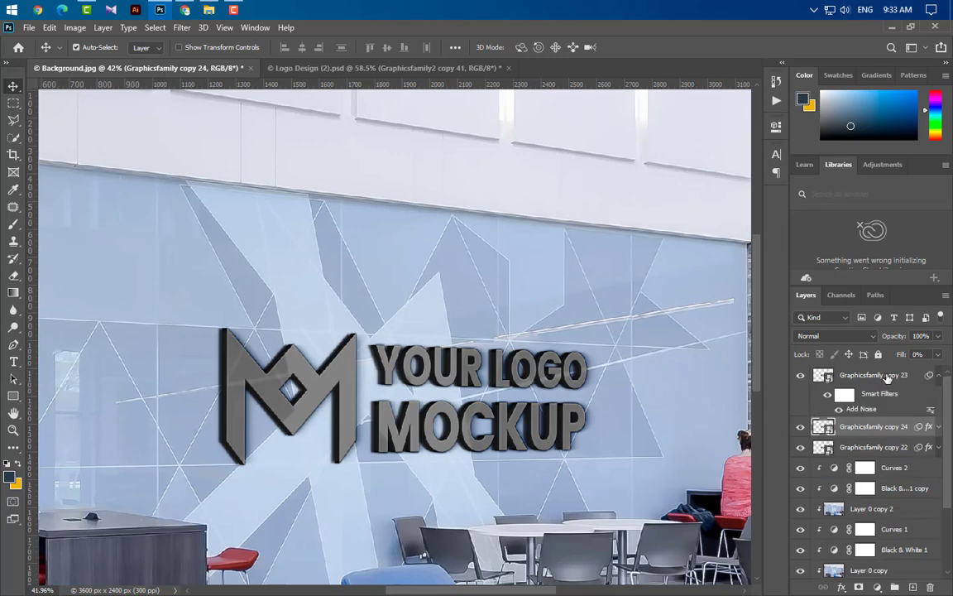
Add a linear Gradient Overlay to Graphicsfamily copy 23 with both colour stops set to white (ffffff)
click(888, 376)
double_click(917, 377)
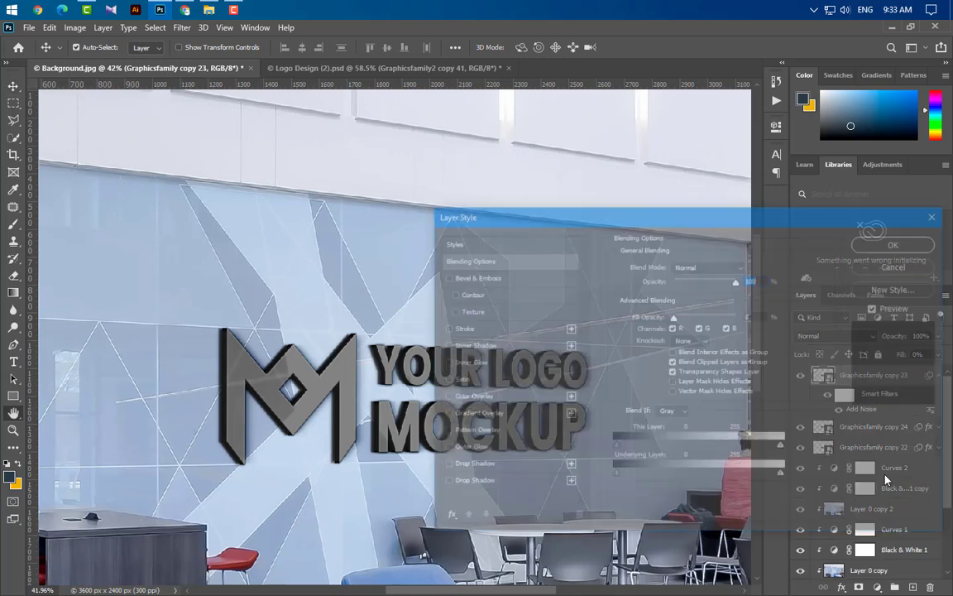
click(475, 413)
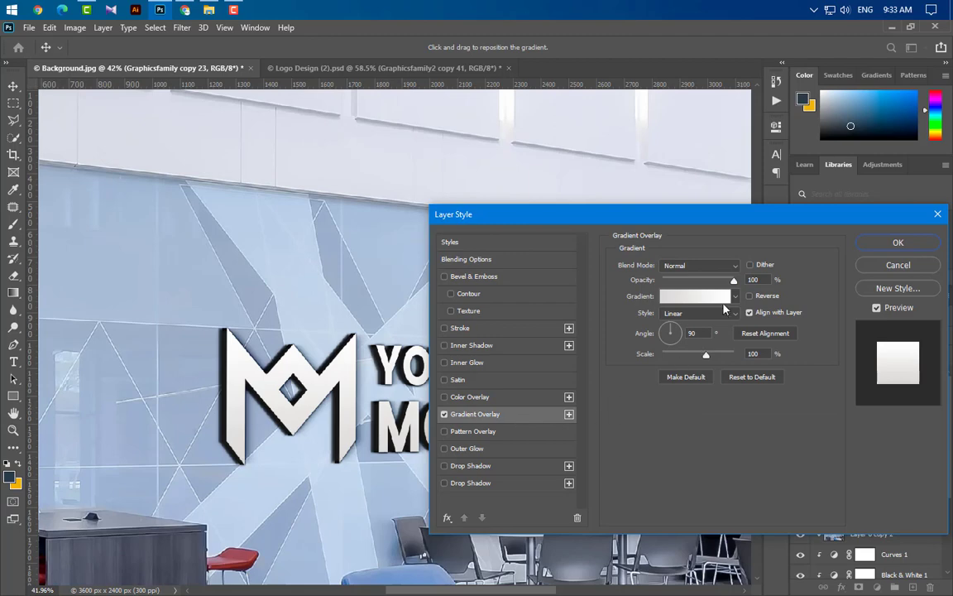
click(695, 295)
double_click(527, 403)
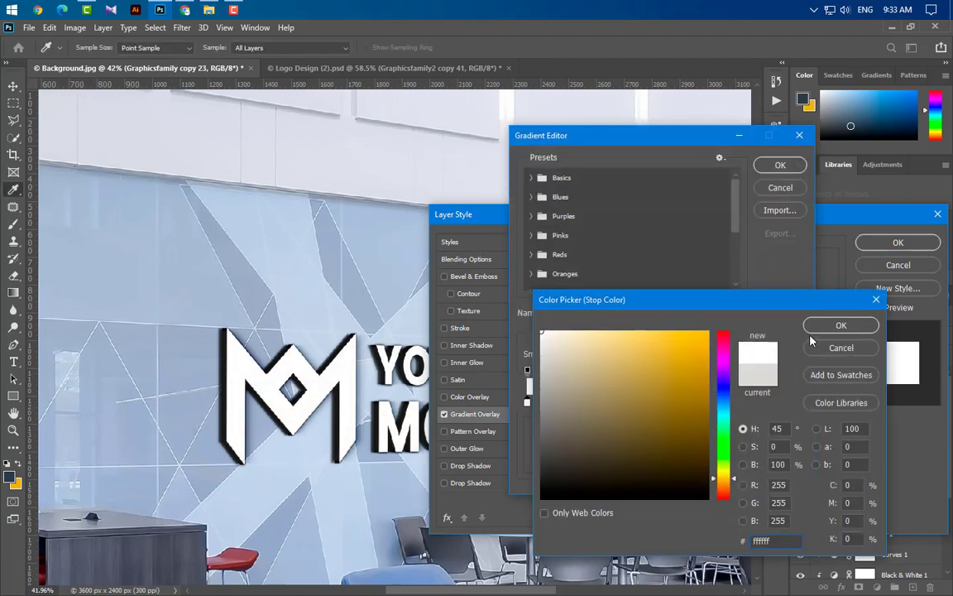
click(841, 325)
click(795, 403)
double_click(795, 403)
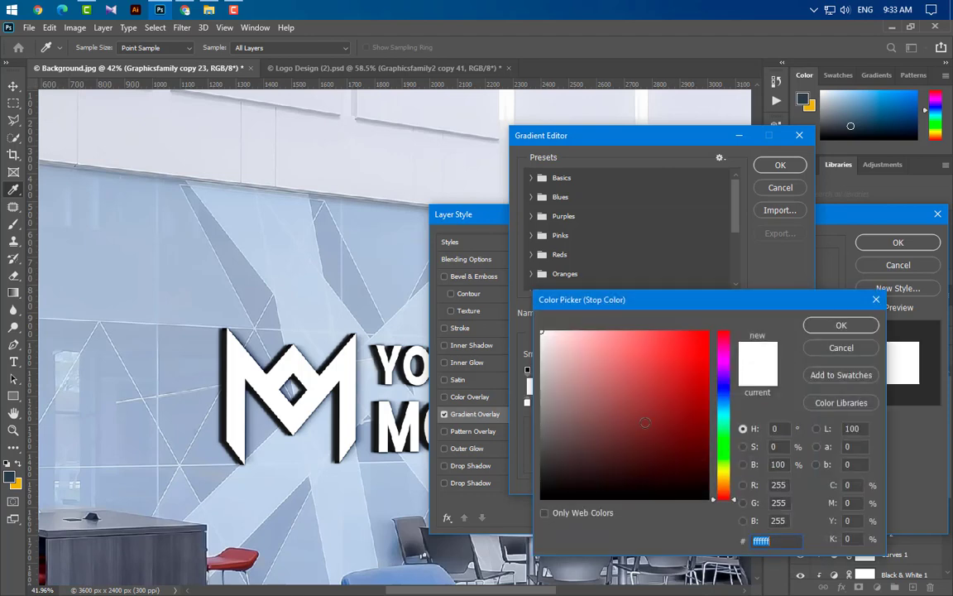
key(Return)
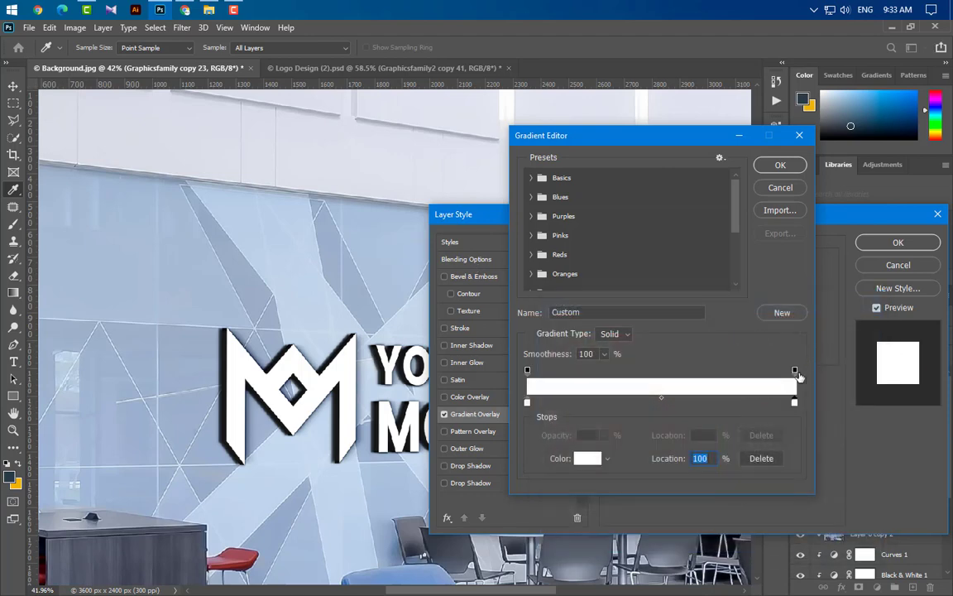
Set the opacity stop at the gradient's 100% location to 0% and accept the gradient
click(794, 372)
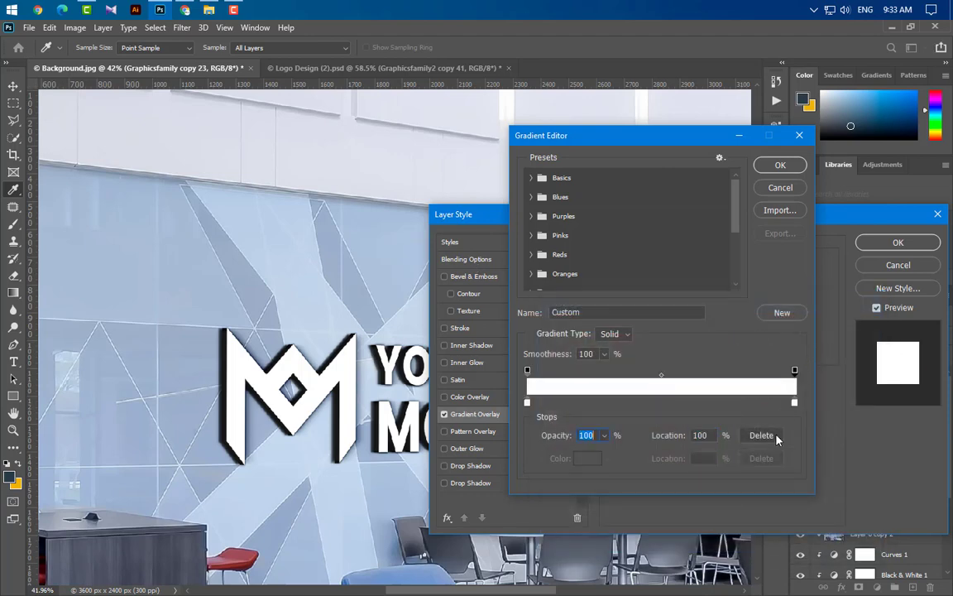
click(605, 435)
drag(608, 451, 542, 451)
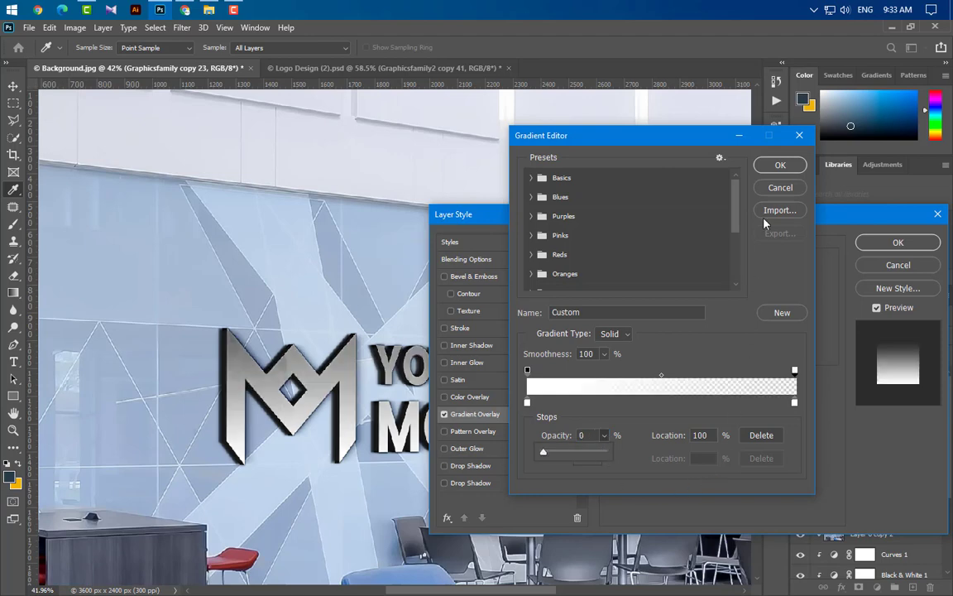
click(779, 165)
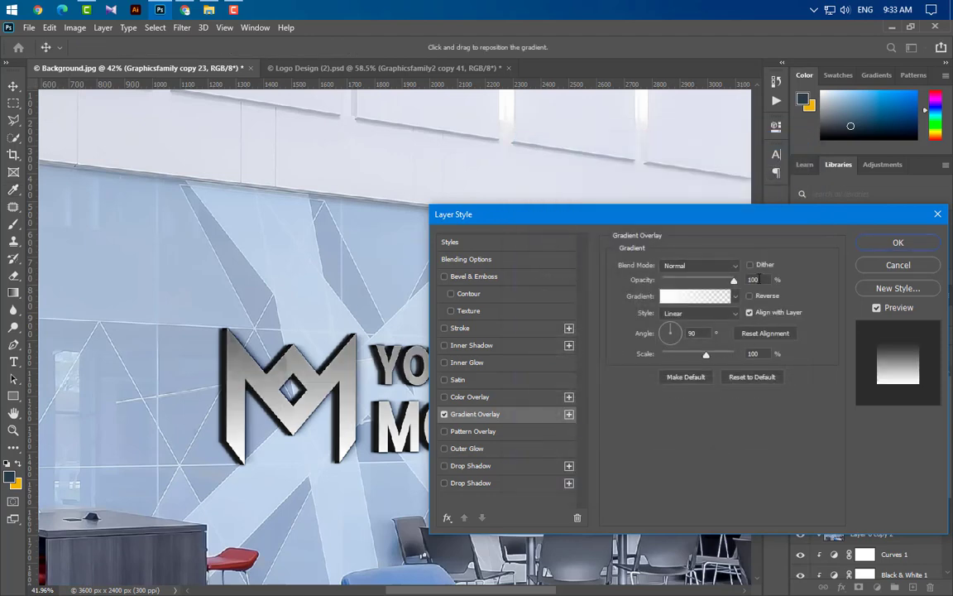
Set the Gradient Overlay to Soft Light, 50% opacity, -170° angle and 60% scale, and apply the layer style
click(758, 280)
text(50)
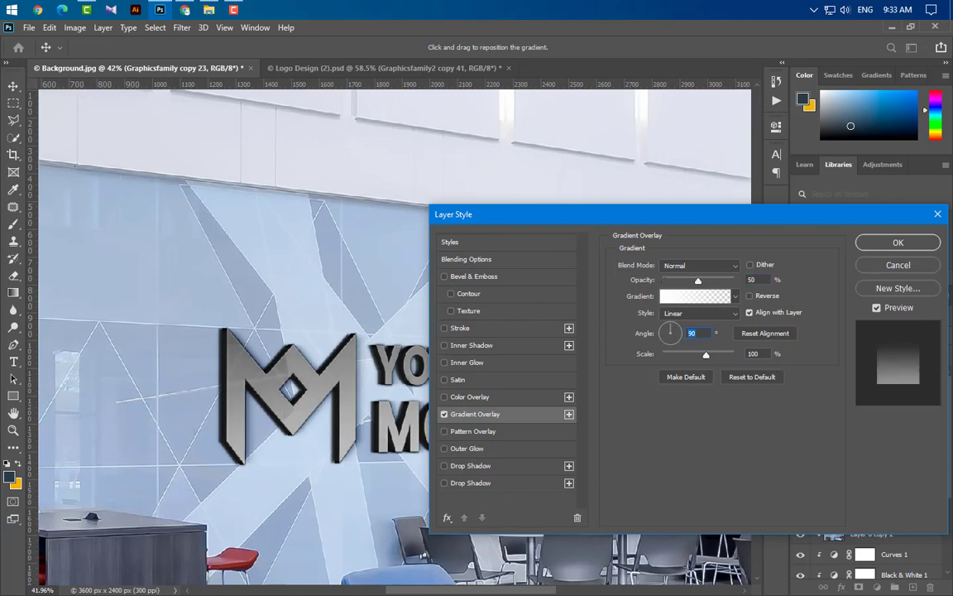
text(-170)
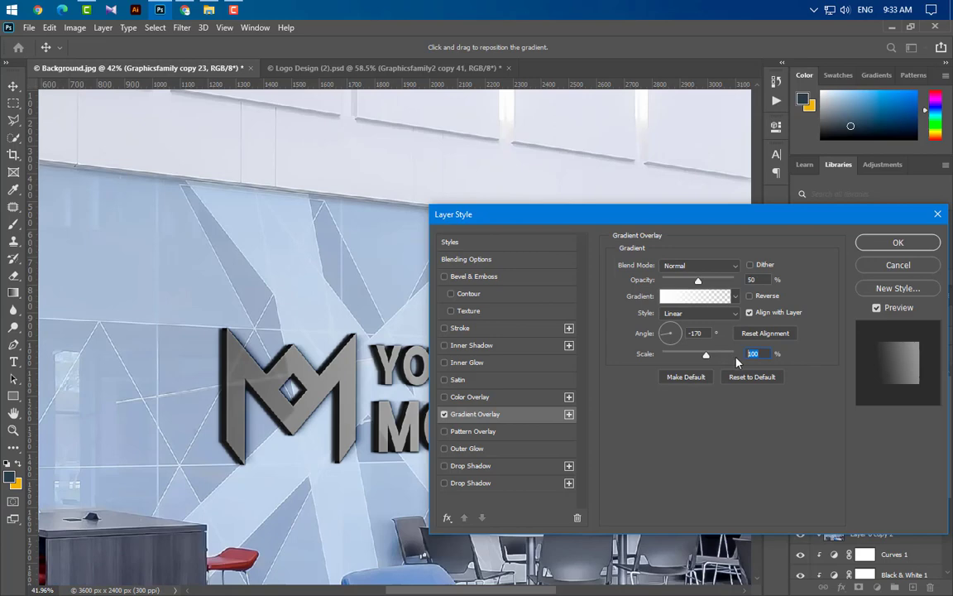
click(708, 266)
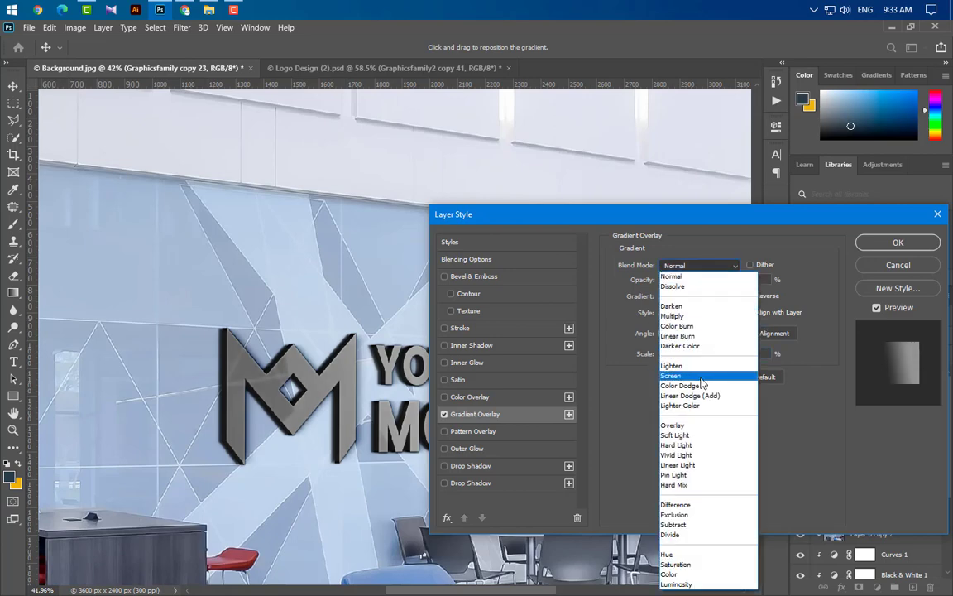
click(697, 436)
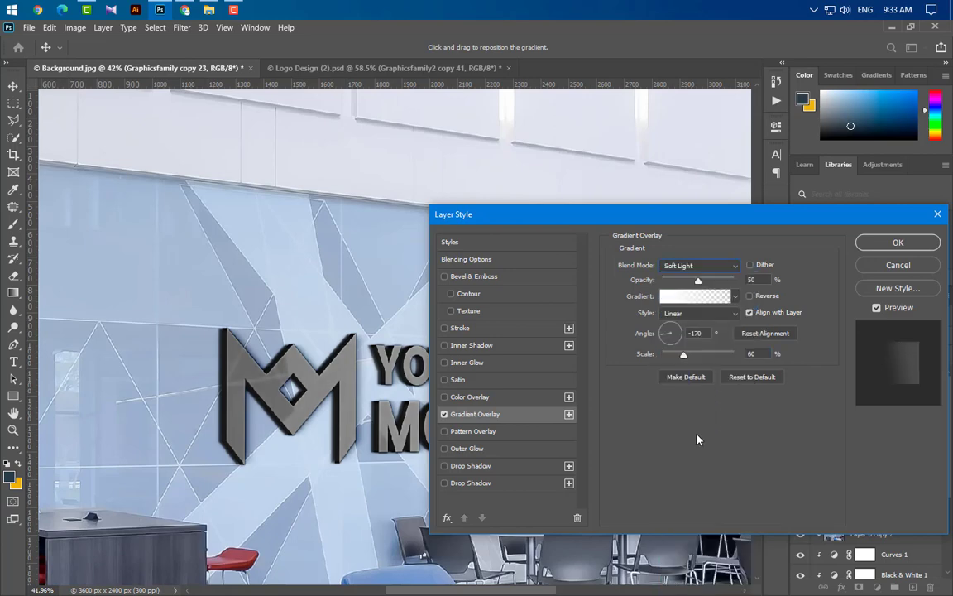
click(894, 242)
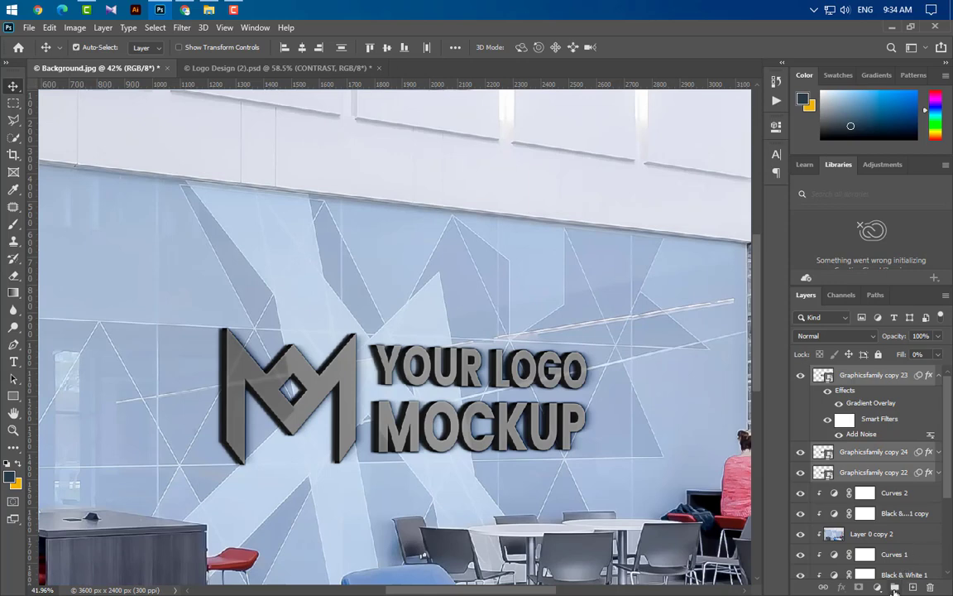
Group Graphicsfamily copies 22, 23 and 24, and add a Gradient Map adjustment layer above the group
click(894, 586)
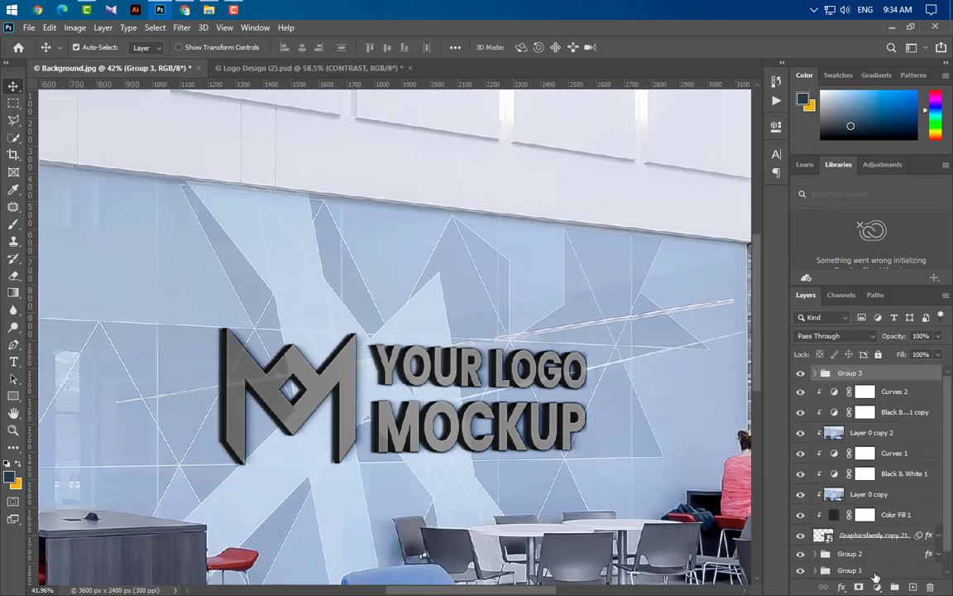
click(877, 587)
click(815, 564)
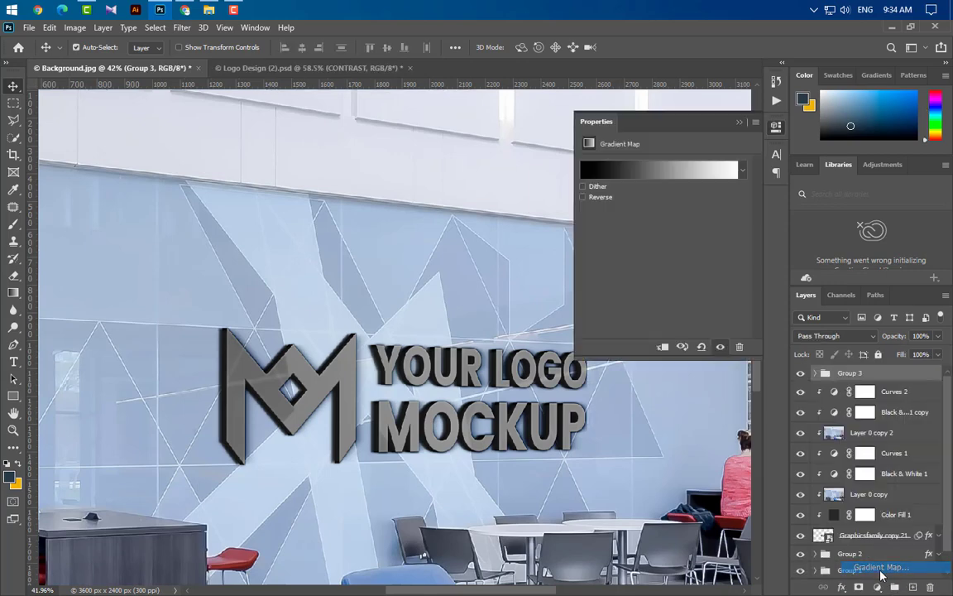
Set the gradient map's start colour to black (000000) and its end colour to white (ffffff), and accept the gradient
click(634, 172)
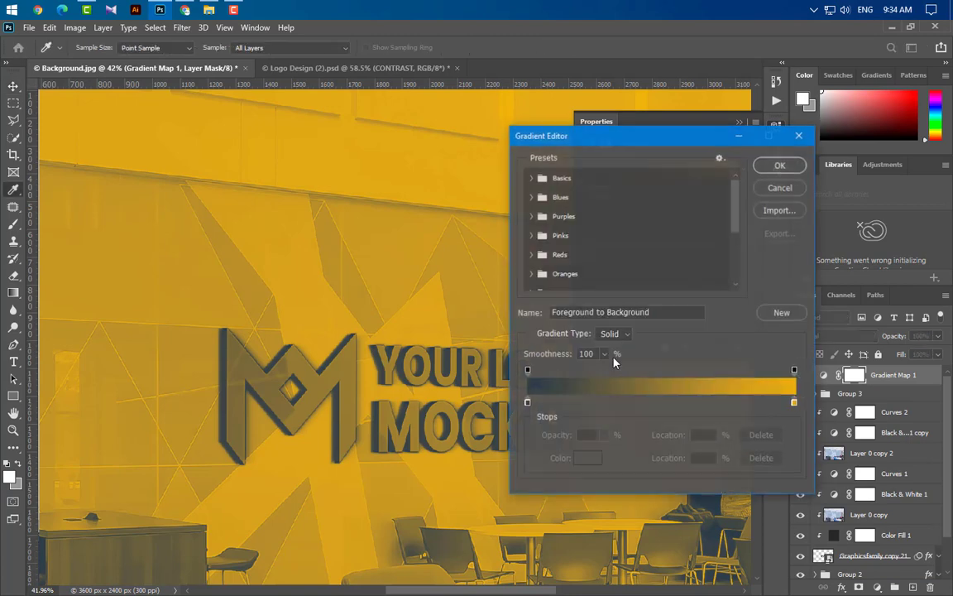
click(527, 403)
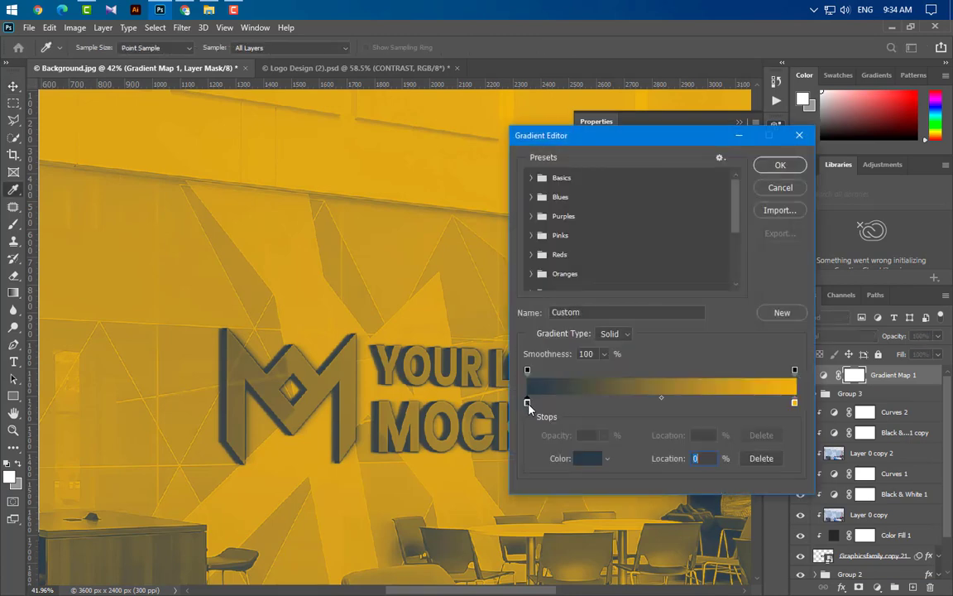
double_click(528, 403)
text(000000)
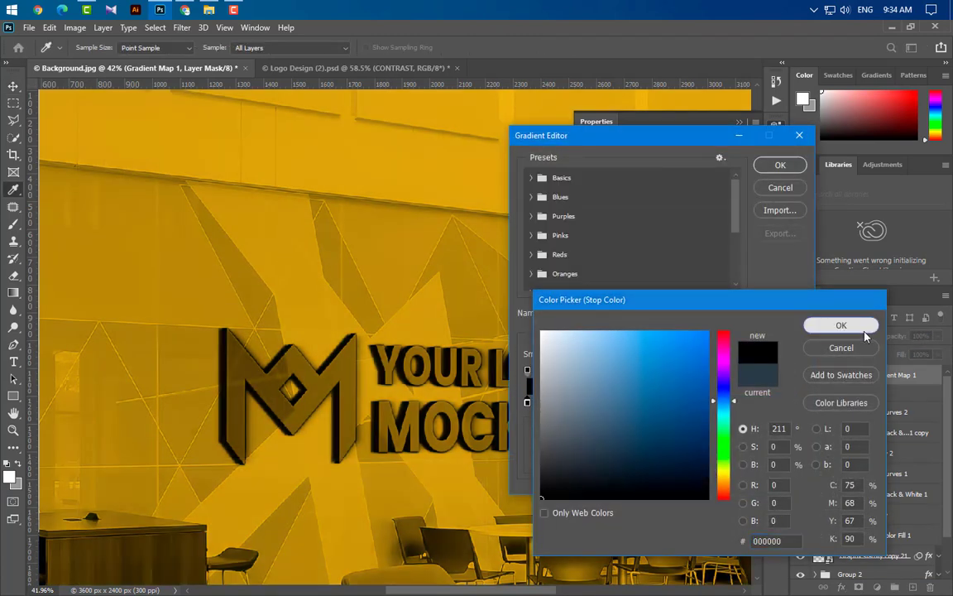
click(837, 325)
double_click(795, 404)
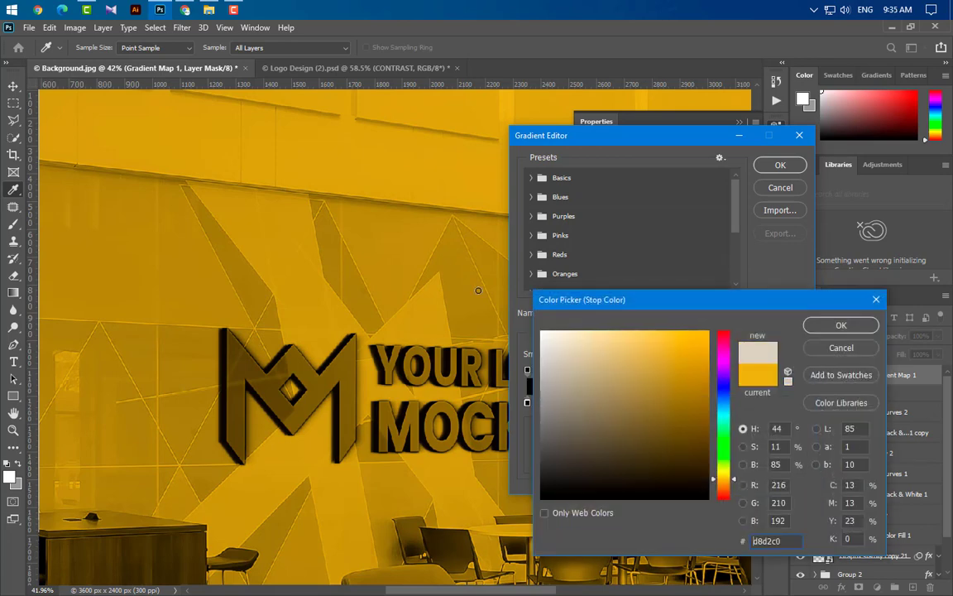
text(ffffff)
click(852, 327)
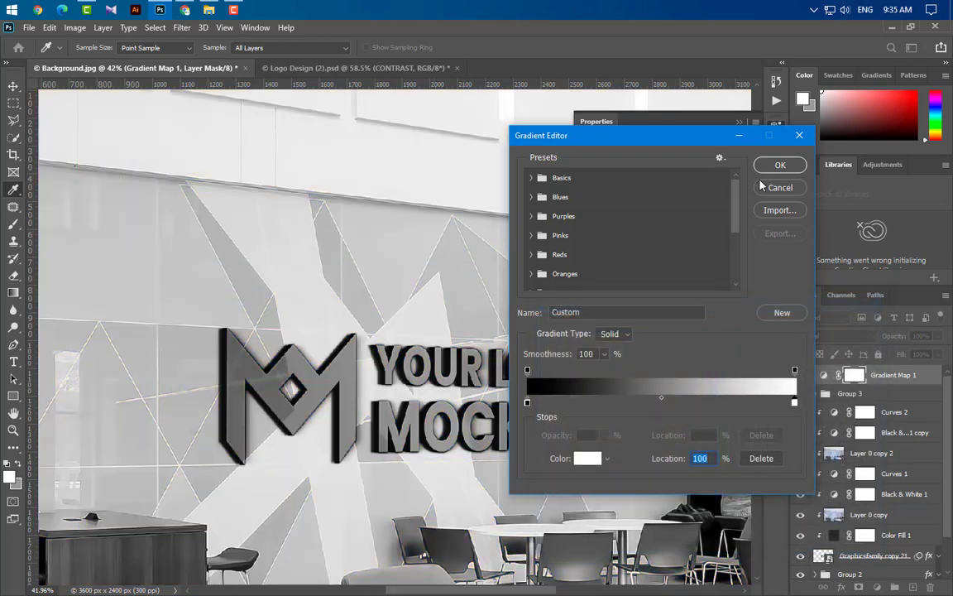
click(782, 166)
click(738, 123)
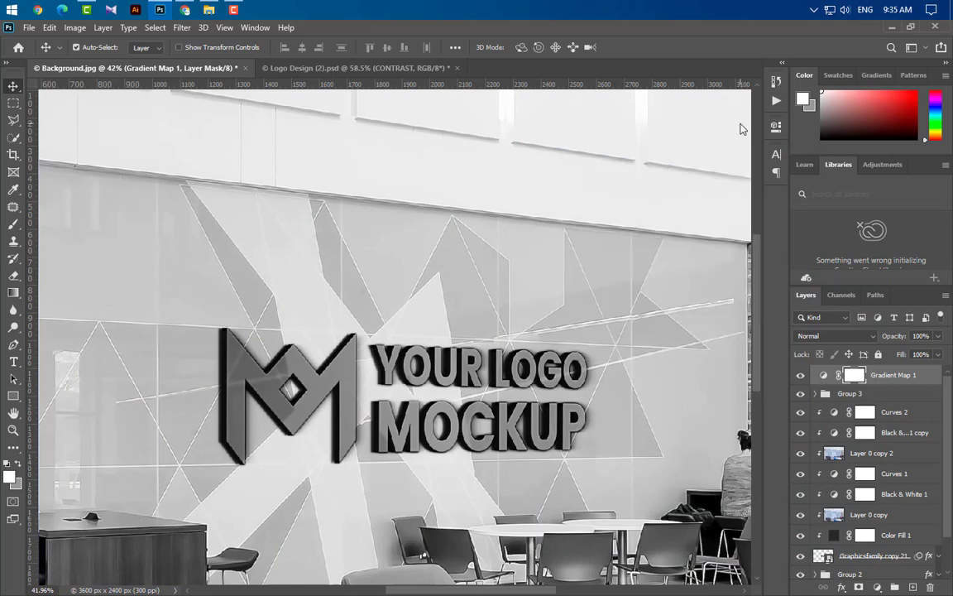
Set the Gradient Map layer's blend mode to Overlay and its opacity to 20%
click(861, 340)
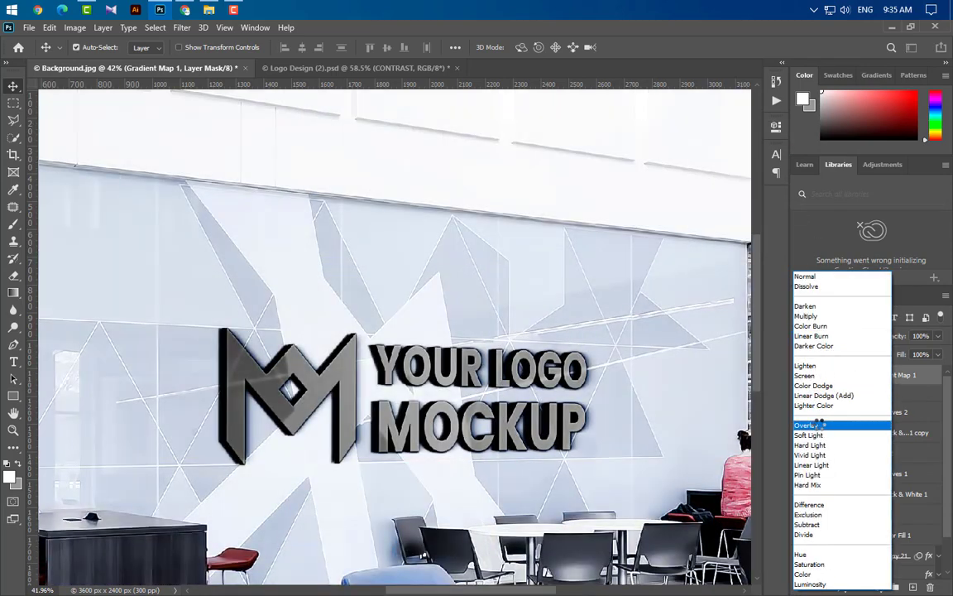
click(817, 425)
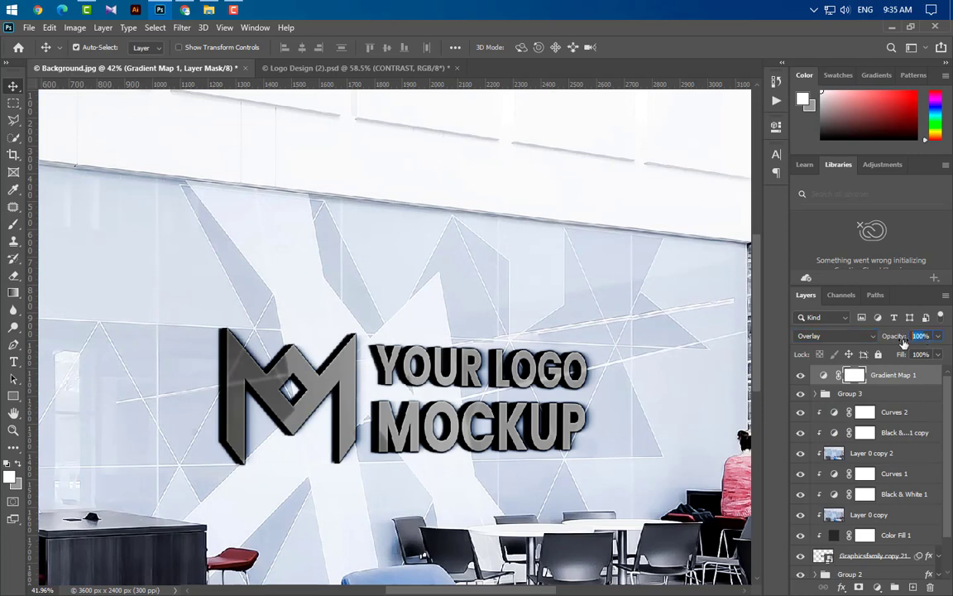
text(20)
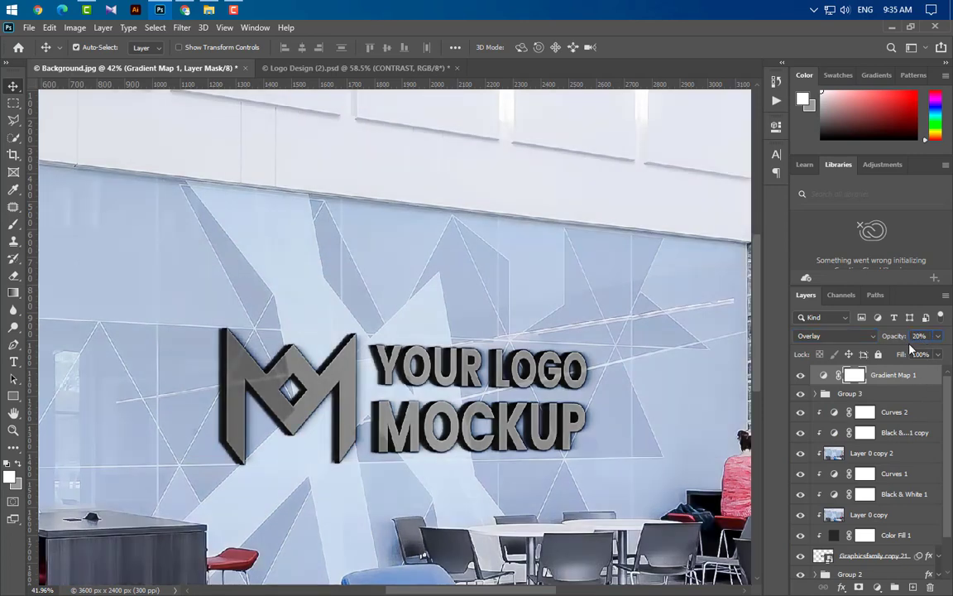
Add a Curves adjustment layer at the top and move its RGB black and white points slightly inward
click(878, 587)
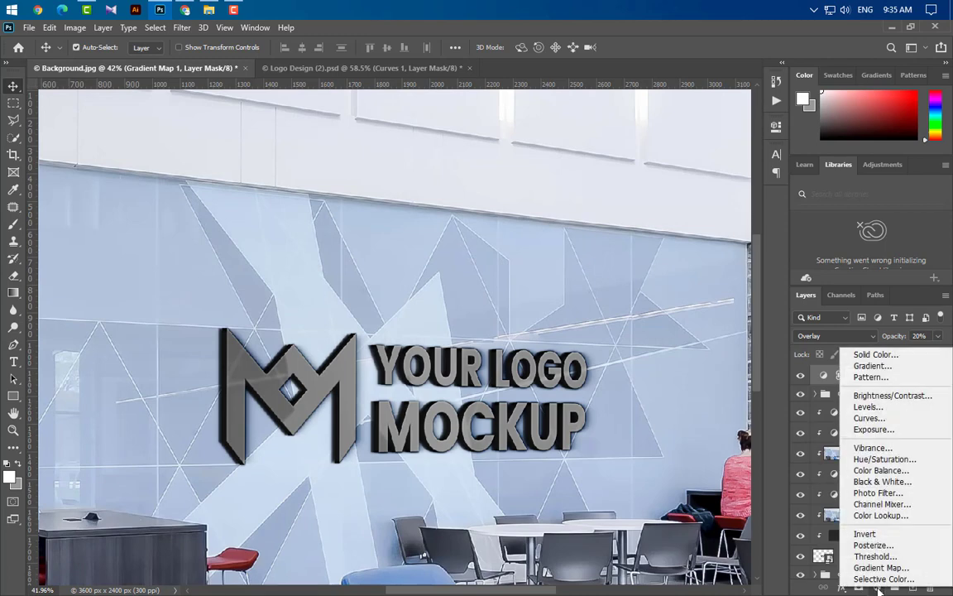
click(867, 418)
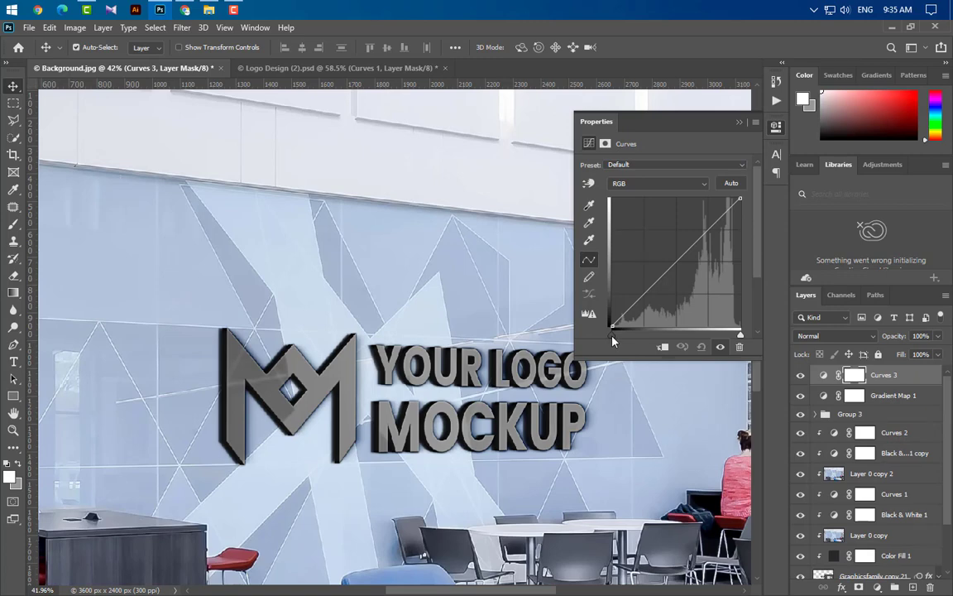
drag(612, 336, 616, 335)
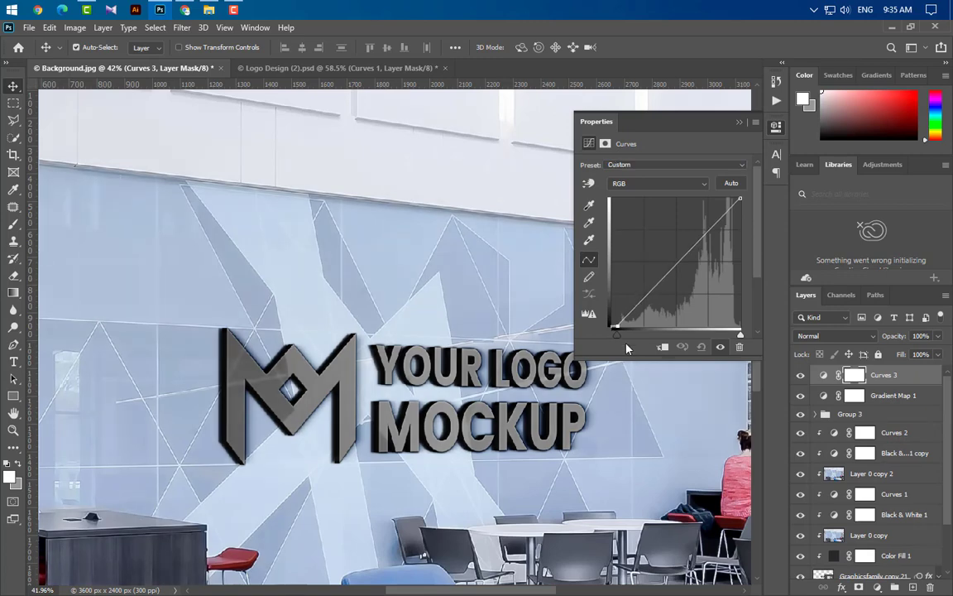
drag(740, 335, 735, 336)
Move the white point of the Blue channel slightly inward in the top Curves adjustment
click(662, 184)
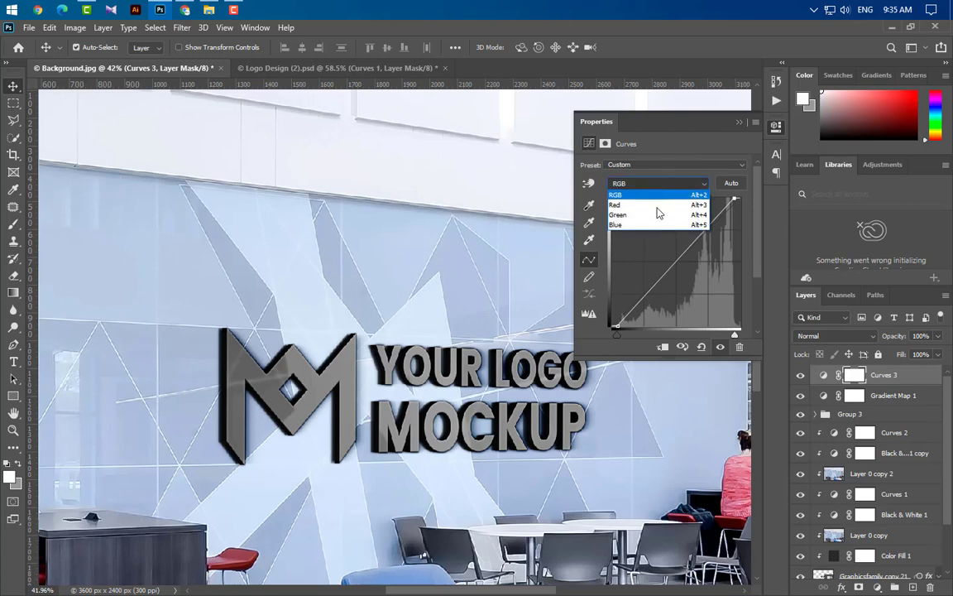
click(651, 222)
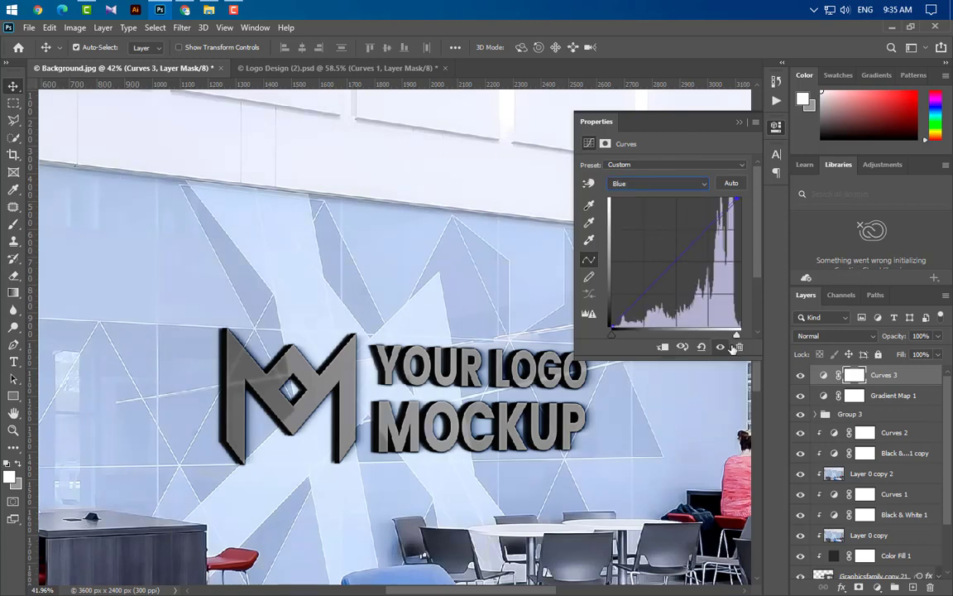
click(741, 123)
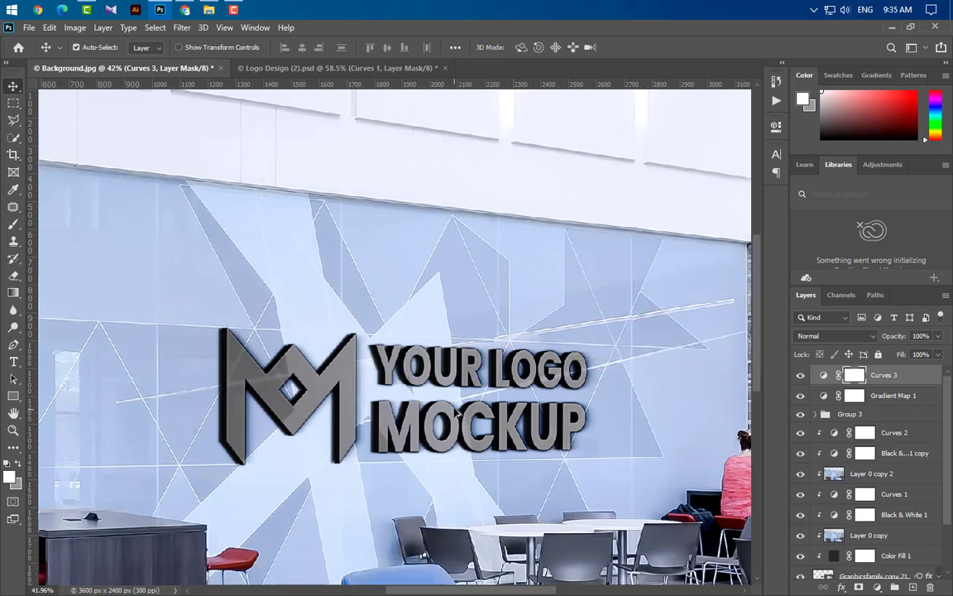
Duplicate Graphicsfamily copy 23 from Group 3 and move the duplicate to the top of the layer stack
scroll(457, 413, down, 5)
scroll(462, 419, down, 5)
scroll(458, 415, up, 3)
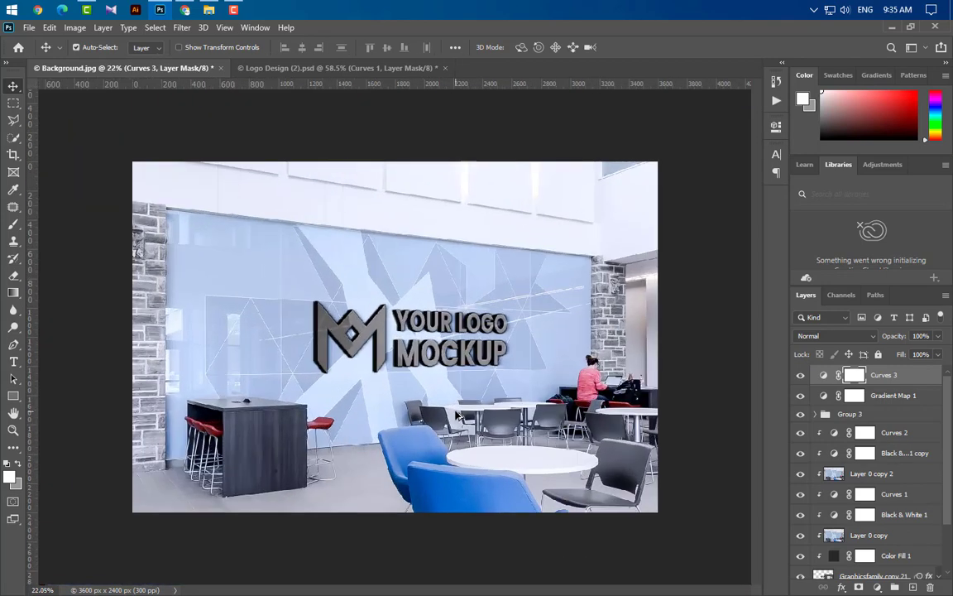
scroll(457, 413, up, 1)
click(816, 414)
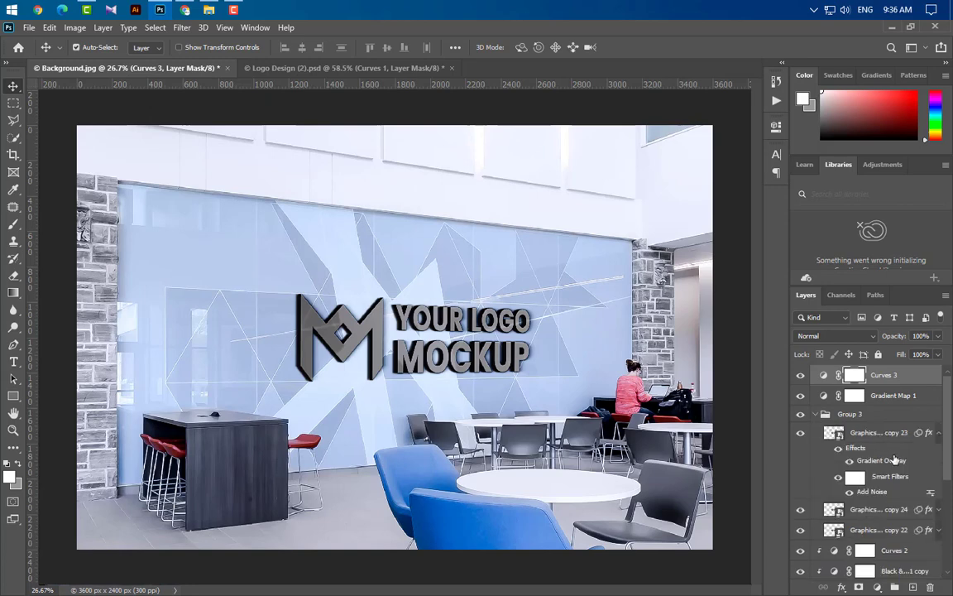
click(884, 439)
click(940, 433)
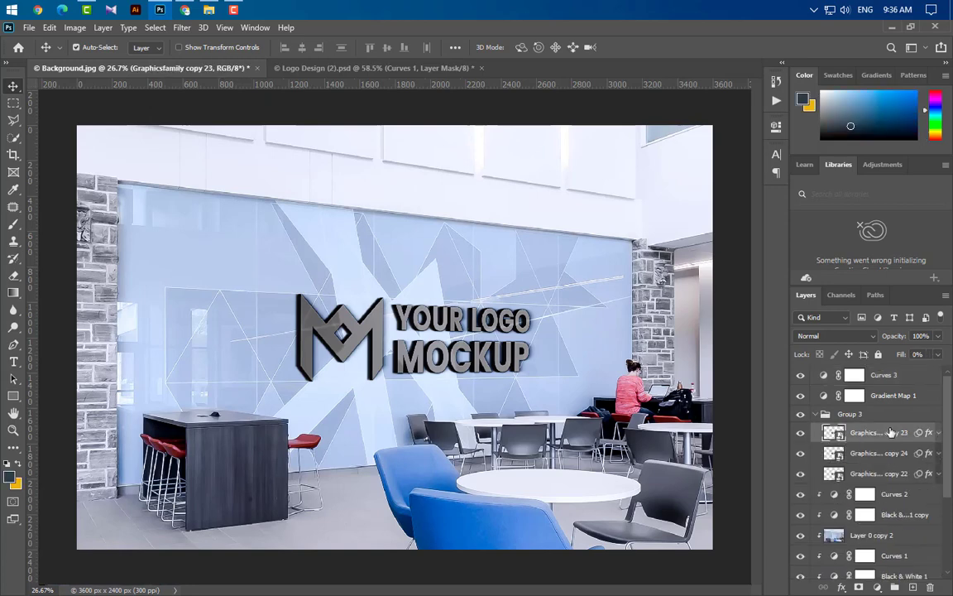
drag(902, 445, 912, 588)
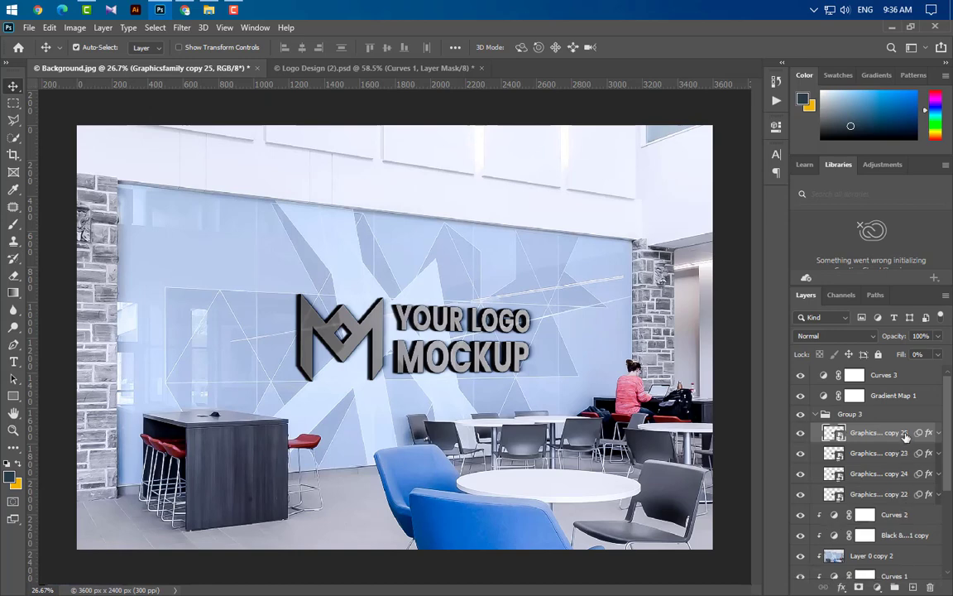
drag(905, 437, 904, 372)
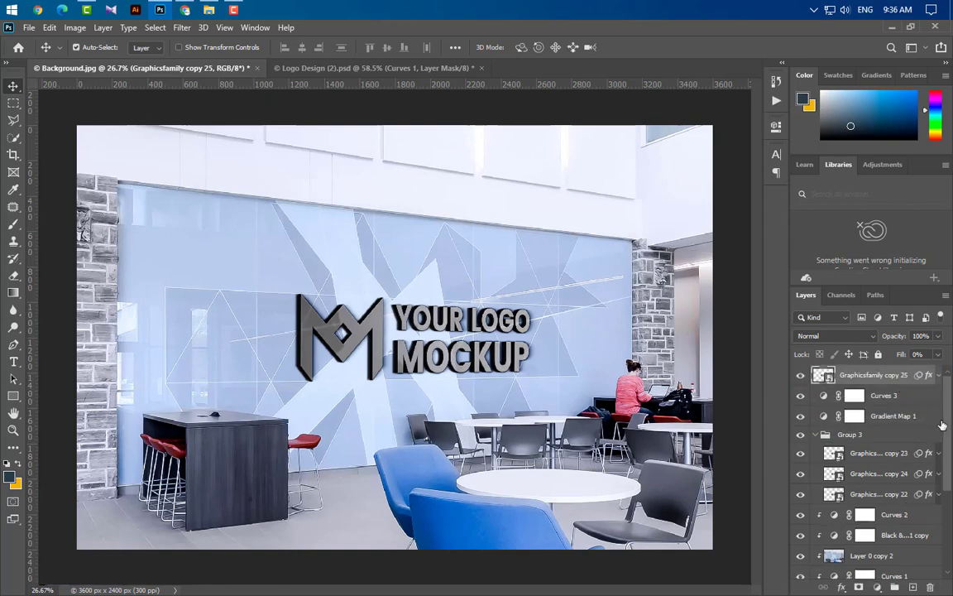
Set the top logo copy's opacity to 0% and delete its smart filter and layer effects
click(939, 355)
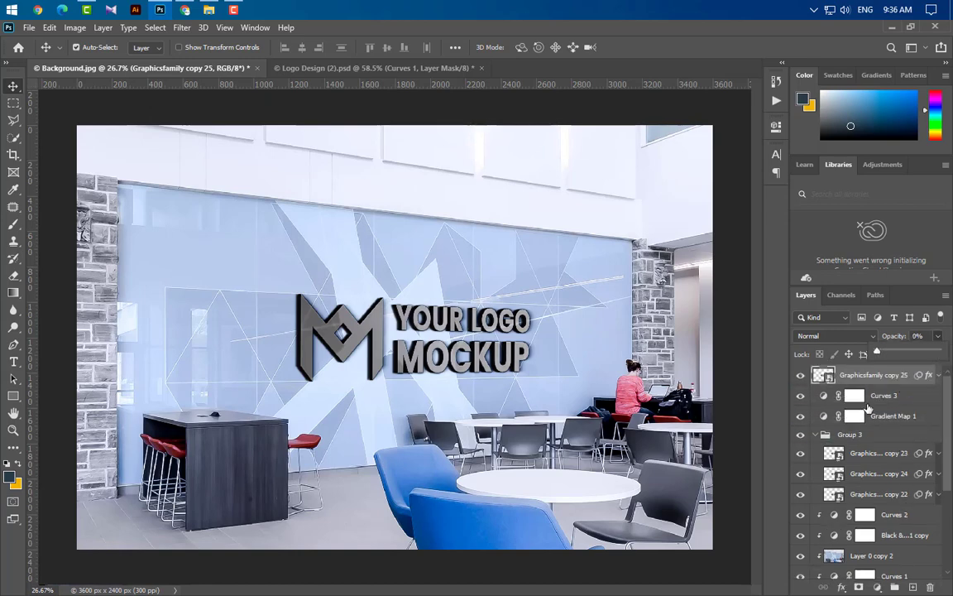
click(875, 378)
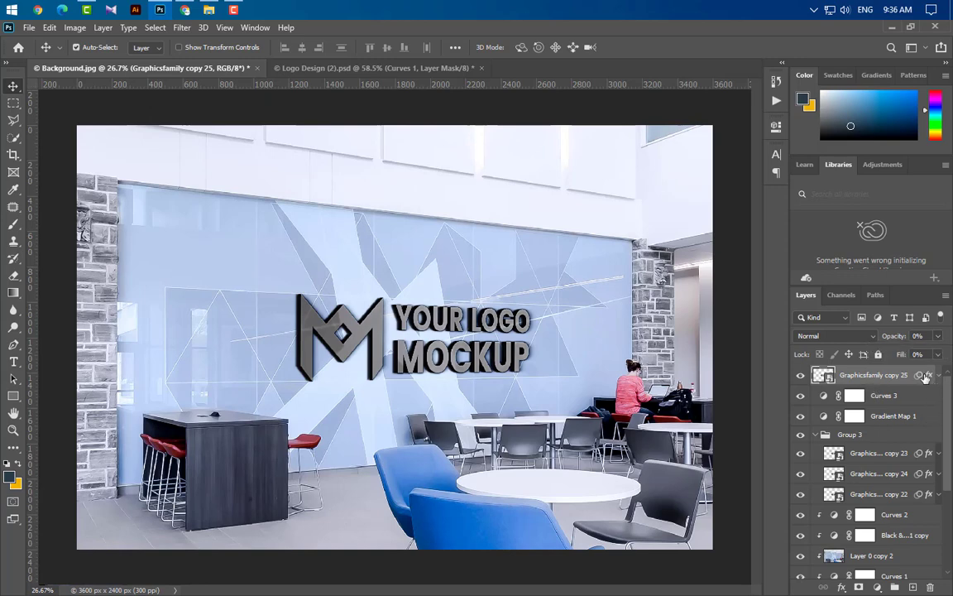
drag(920, 377, 931, 585)
drag(929, 379, 930, 587)
Rename the top logo copy as Your Logo Here
double_click(908, 375)
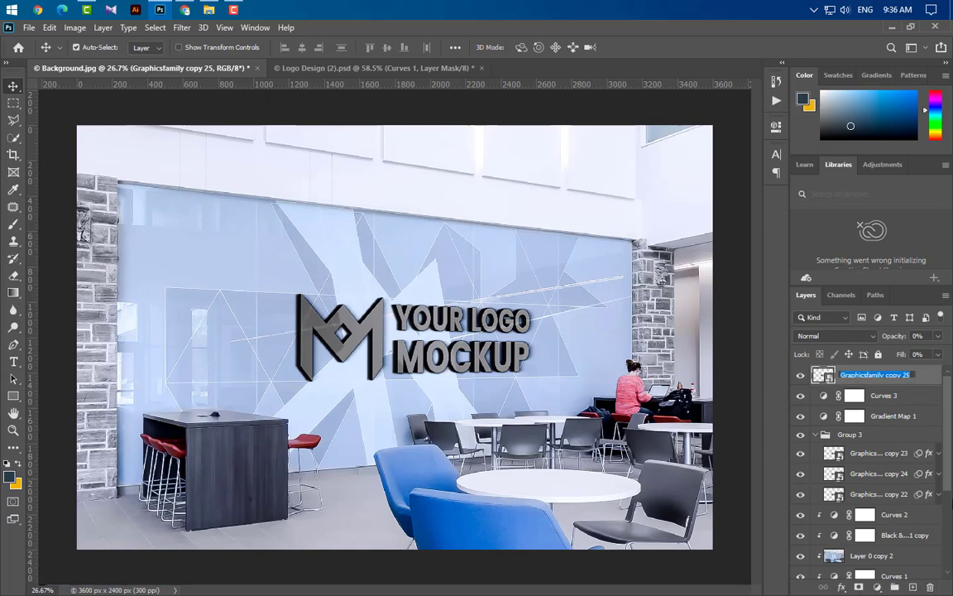
text(Your Logo Here)
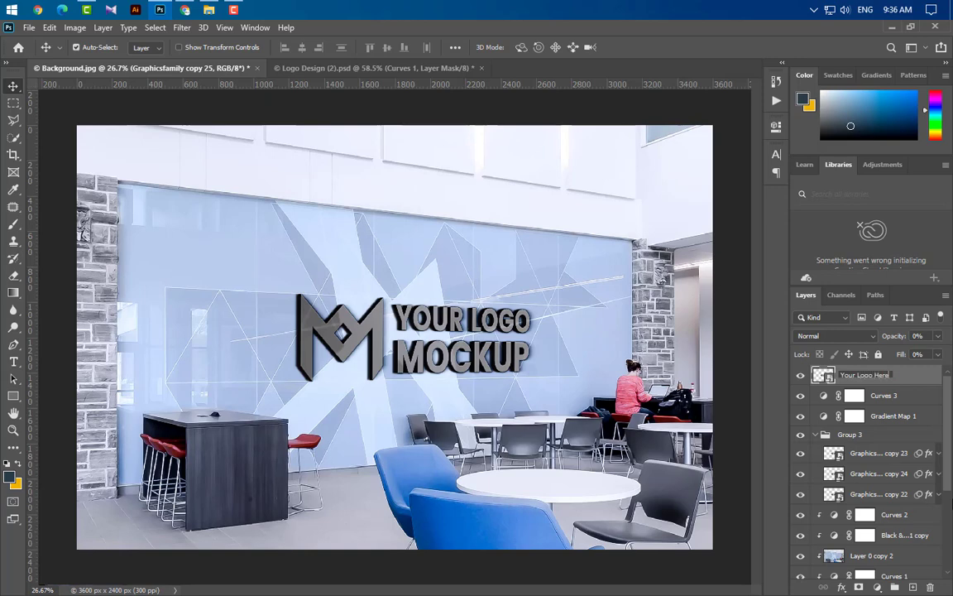
key(Return)
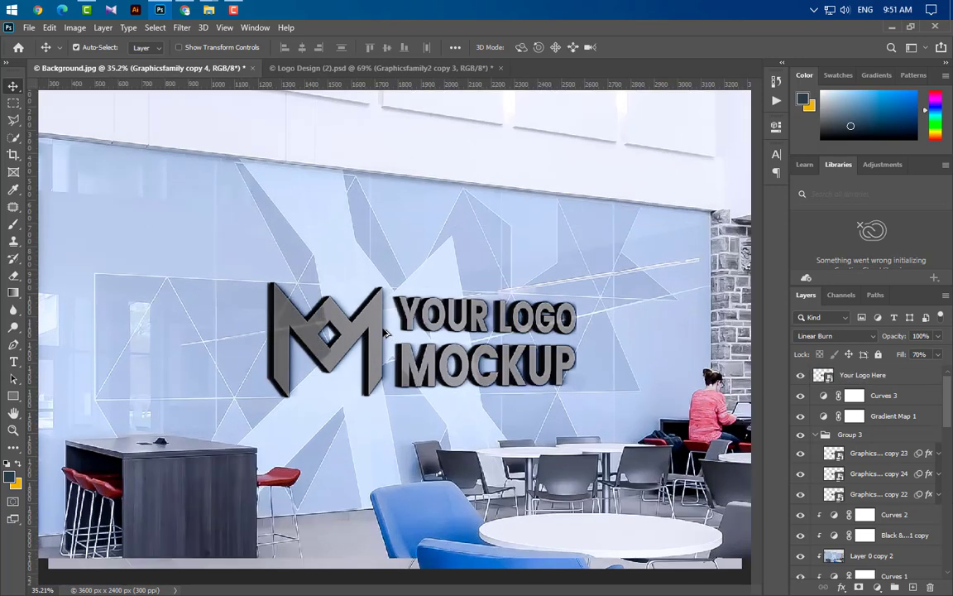
Hide Group 2, which holds the stacked logo copies below Graphicsfamily copy 21
scroll(340, 331, up, 3)
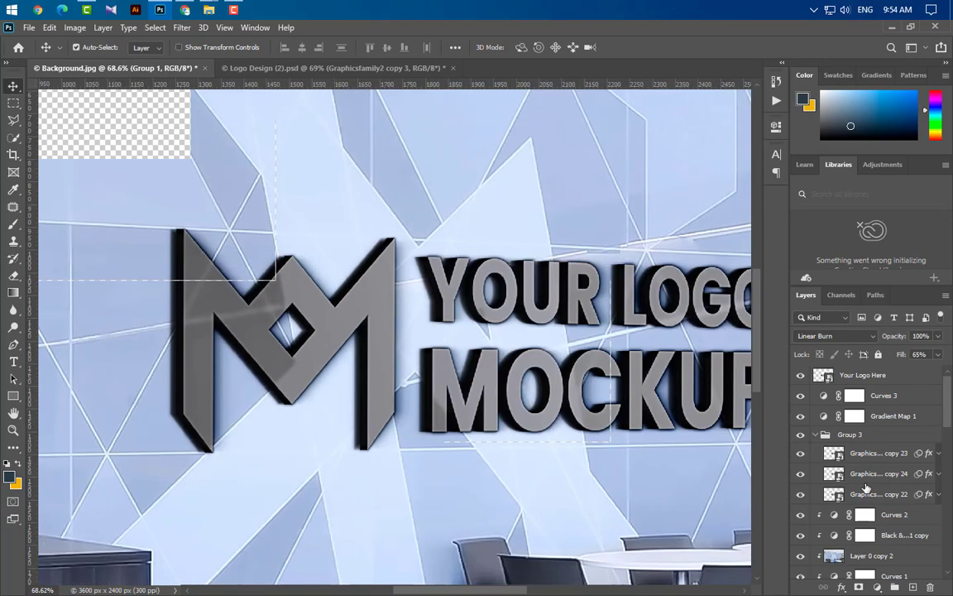
scroll(866, 488, down, 5)
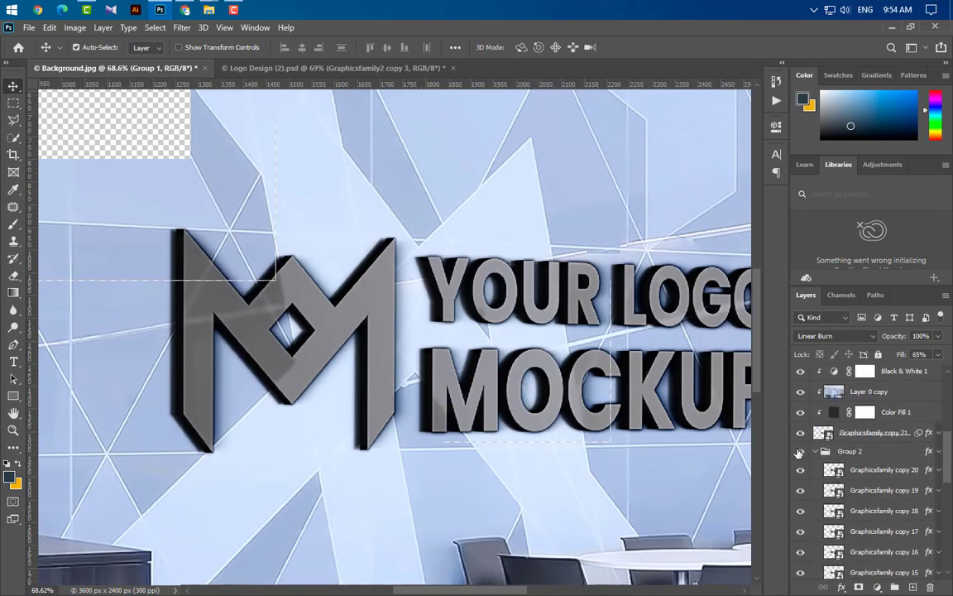
click(800, 451)
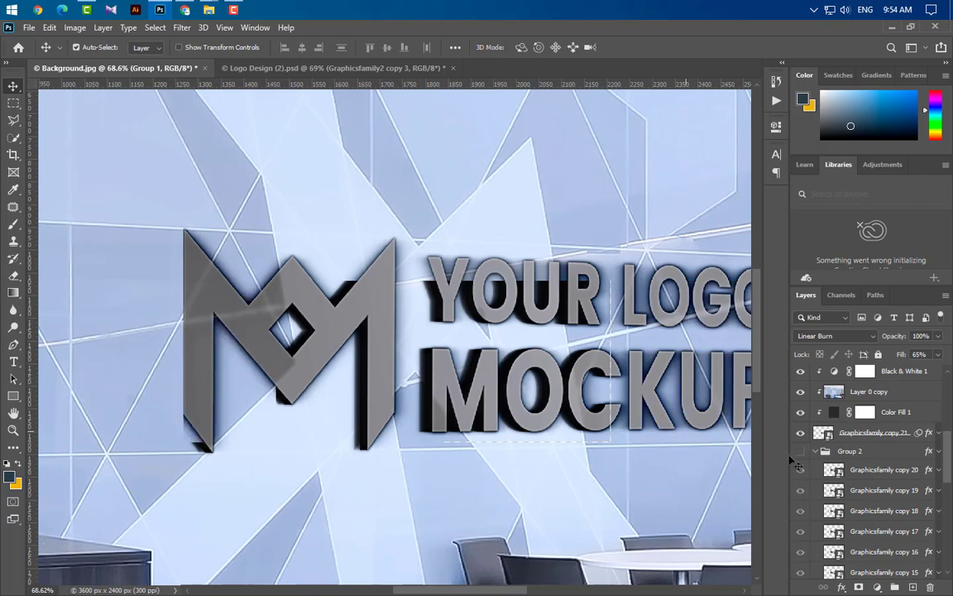
Review the stacked logo copies in Group 2 and Group 1, and collapse Group 2
scroll(877, 501, down, 5)
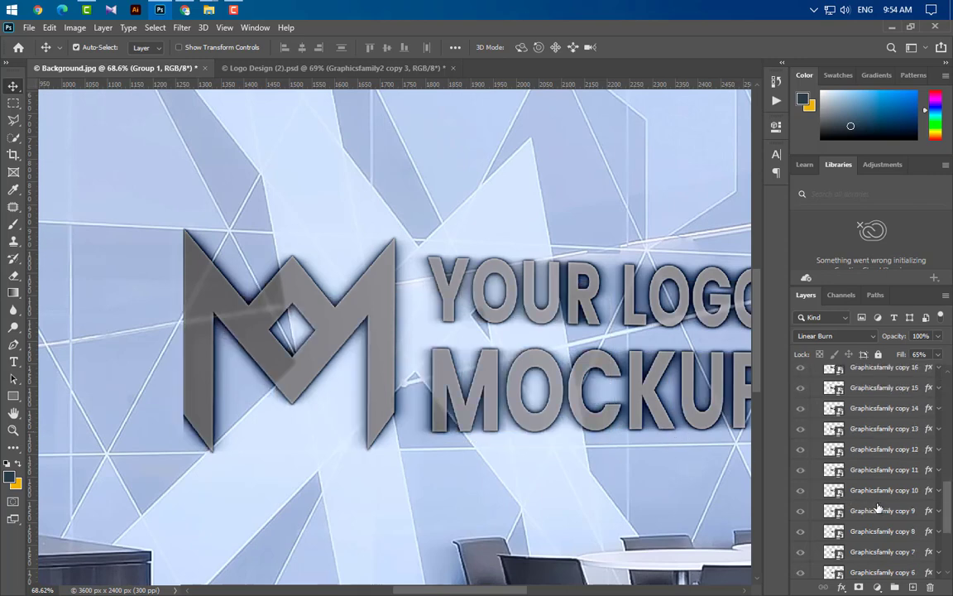
scroll(877, 507, down, 4)
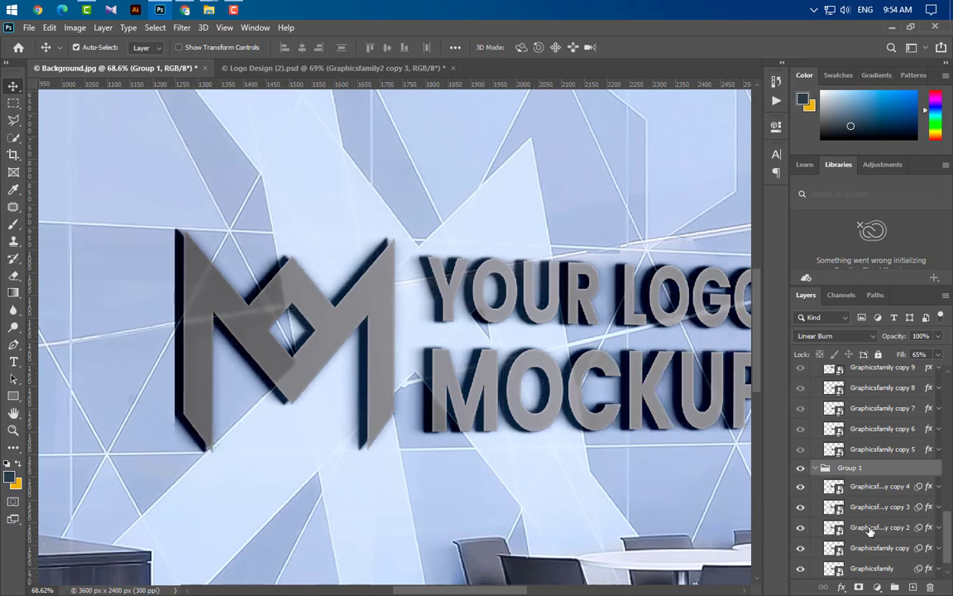
scroll(860, 496, up, 8)
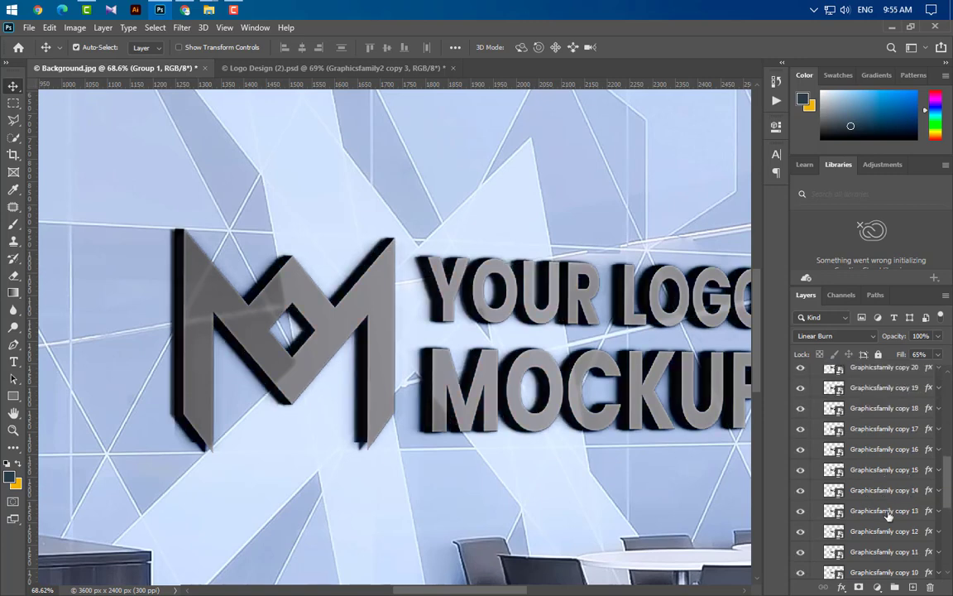
scroll(887, 513, down, 5)
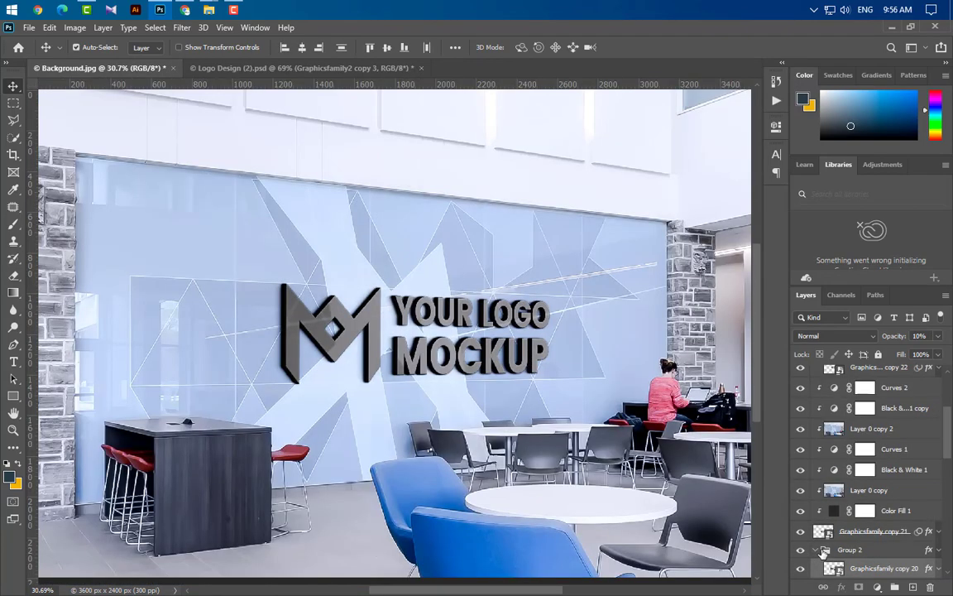
click(816, 550)
scroll(869, 536, up, 2)
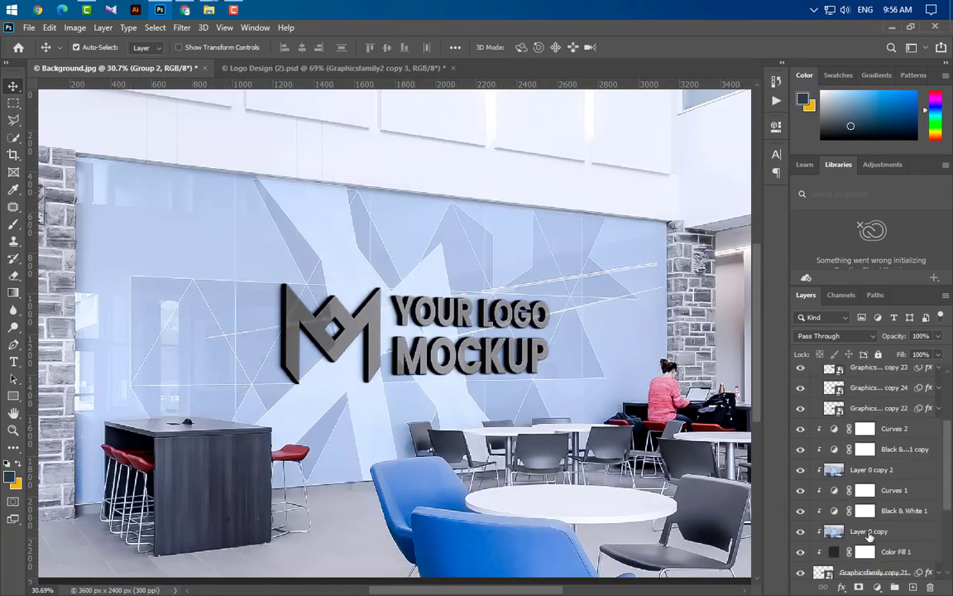
scroll(869, 536, down, 2)
click(816, 527)
scroll(836, 522, up, 4)
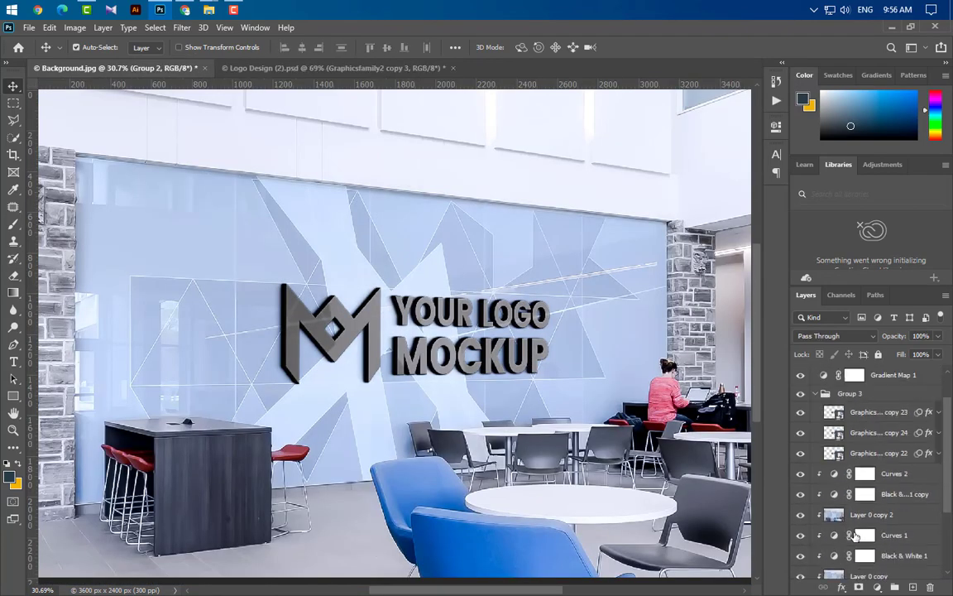
In the Your Logo Here smart object, place the logo-GraphicsFamily W file at 11.96% scale and hide the original Graphicsfamily layer
double_click(831, 379)
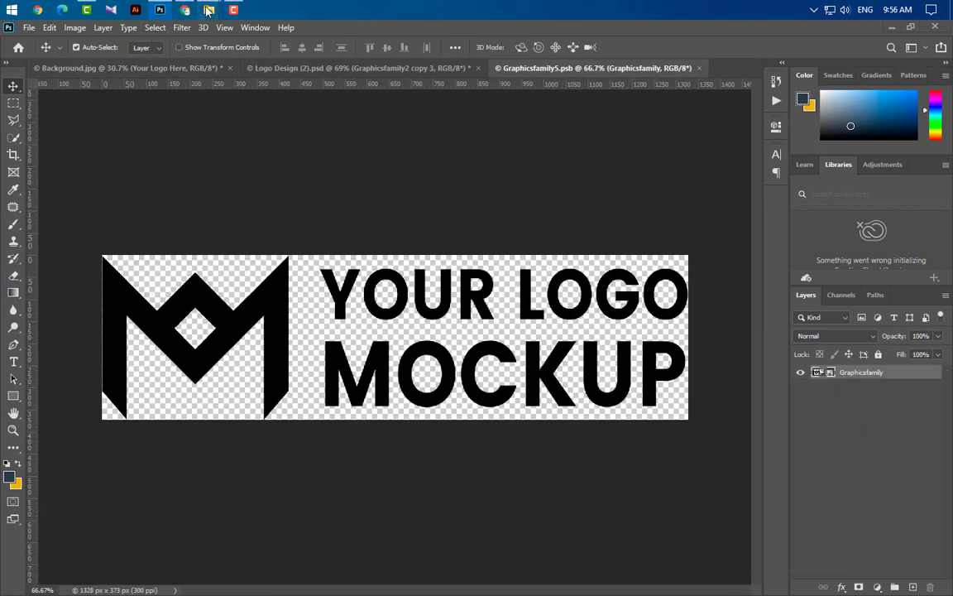
mouse_move(203, 12)
click(277, 89)
drag(898, 149, 269, 336)
drag(329, 393, 294, 372)
drag(161, 339, 102, 340)
drag(390, 332, 419, 333)
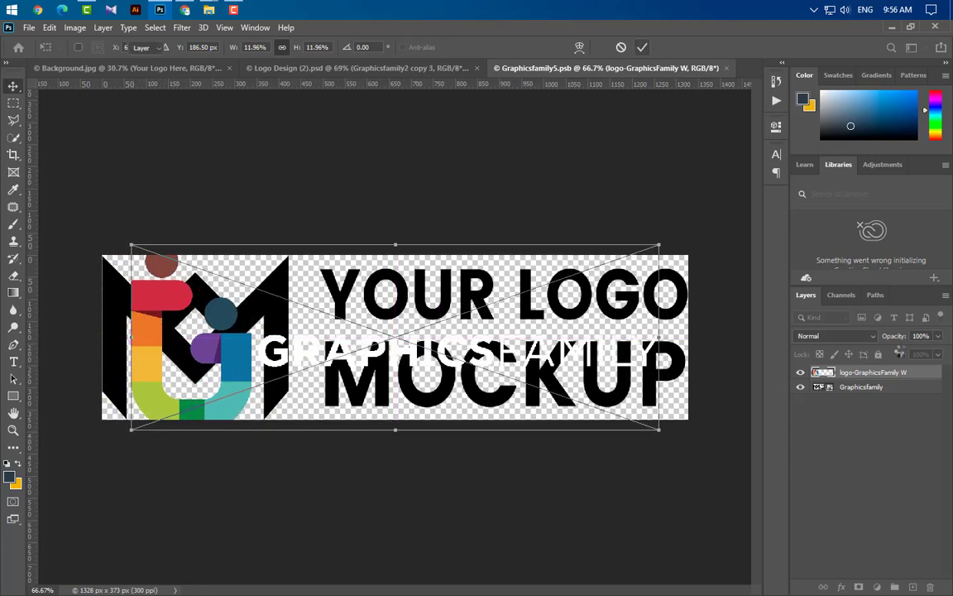
click(643, 47)
click(801, 387)
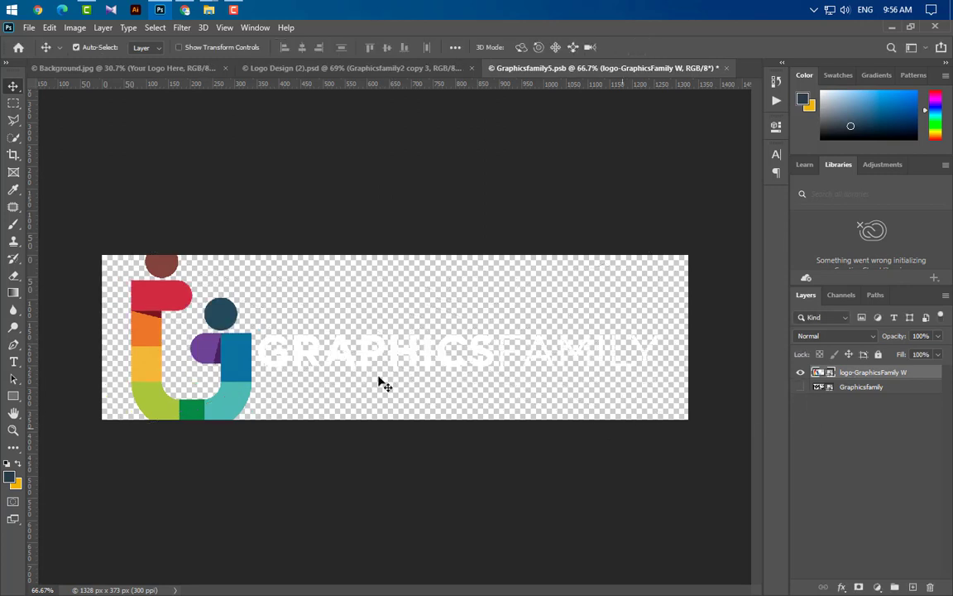
Extend the smart object's canvas above and below the new logo with the Crop tool to 1328 x 485 px
click(13, 154)
drag(396, 255, 397, 245)
key(ctrl+r)
drag(405, 432, 404, 445)
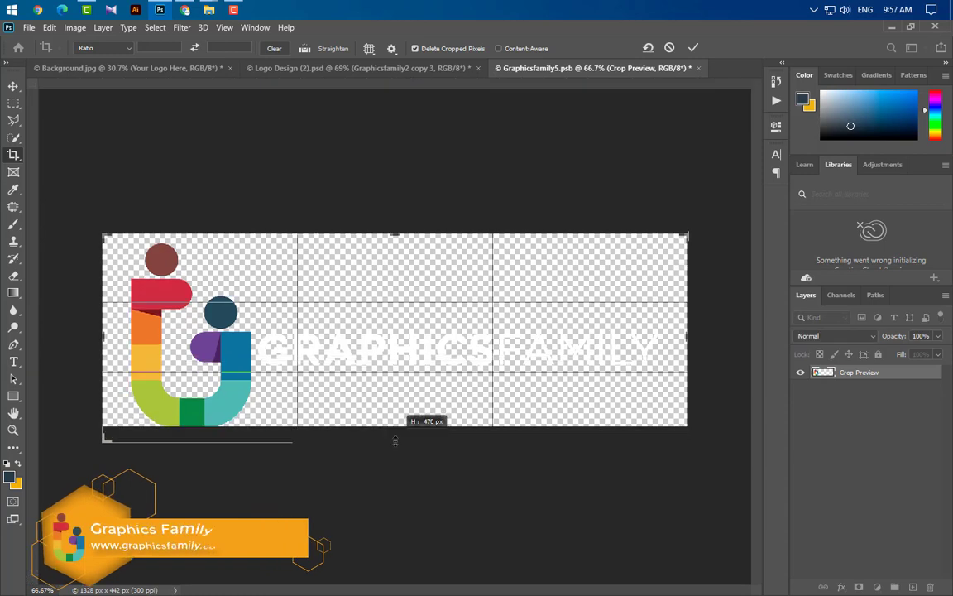
click(693, 48)
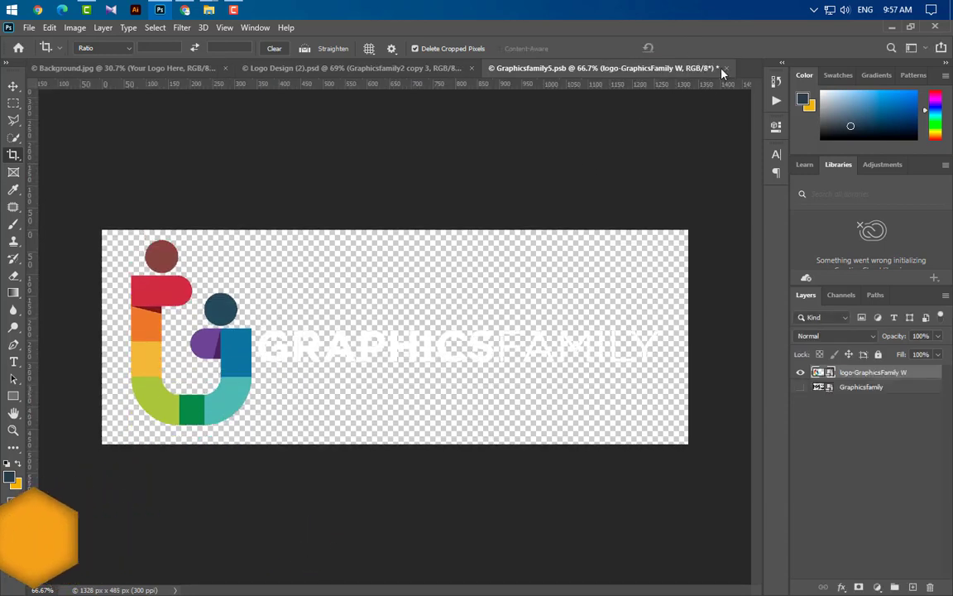
Close the smart object with its changes saved to update the wall mockup, and fit the whole image in view
click(727, 69)
key(Return)
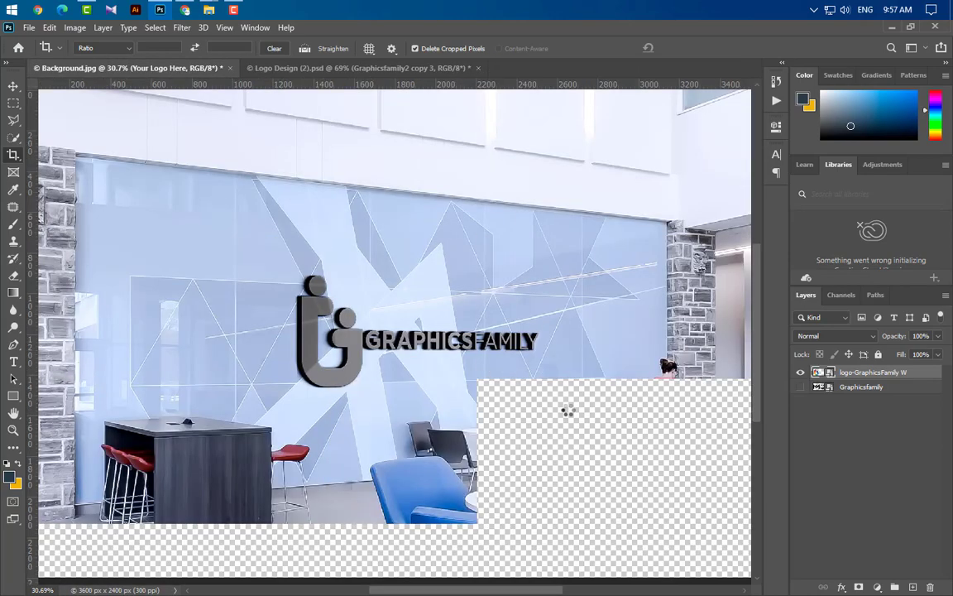
key(v)
key(ctrl+0)
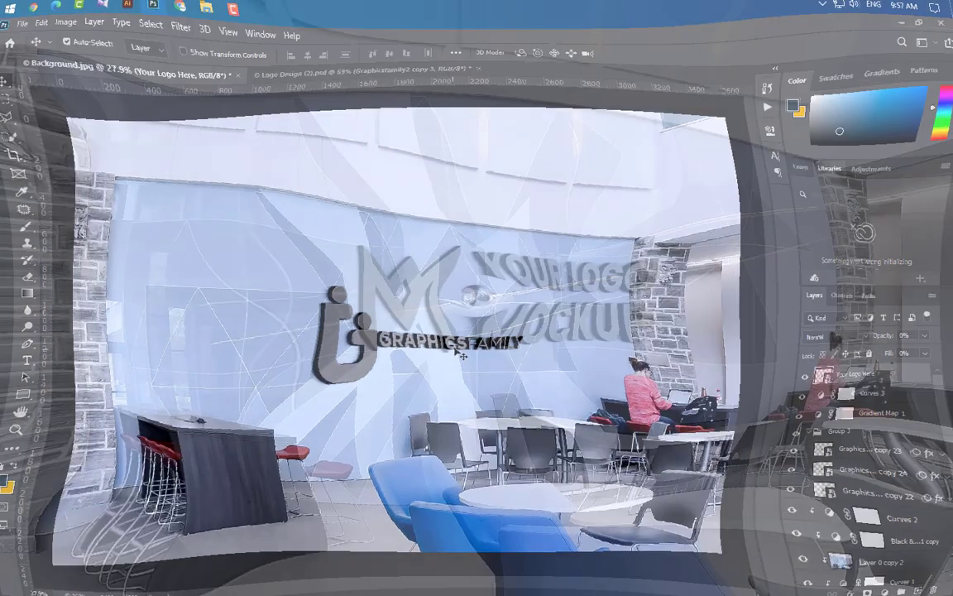